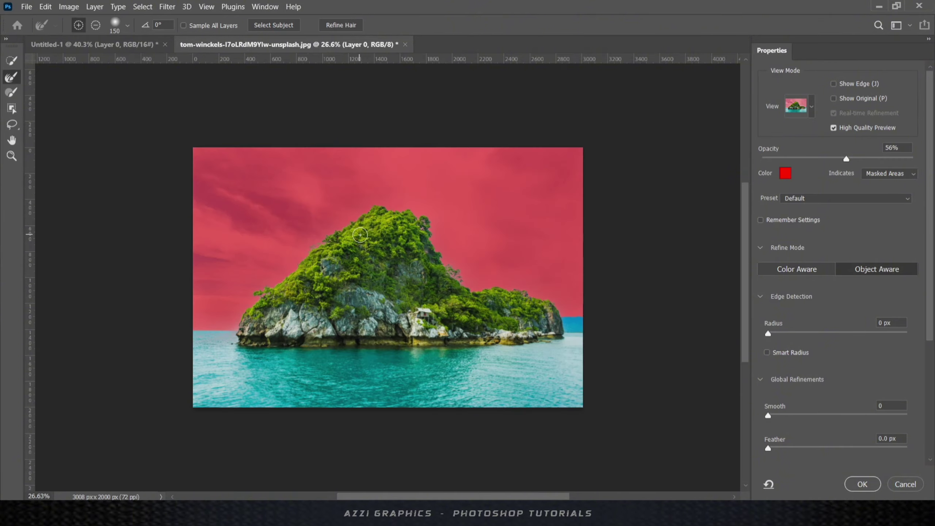
- Subtract the distant right headland from the island selection and output it as a layer mask on Layer 0
scroll(315, 254, up, 6)
scroll(331, 225, down, 5)
scroll(722, 347, up, 3)
scroll(722, 347, up, 3)
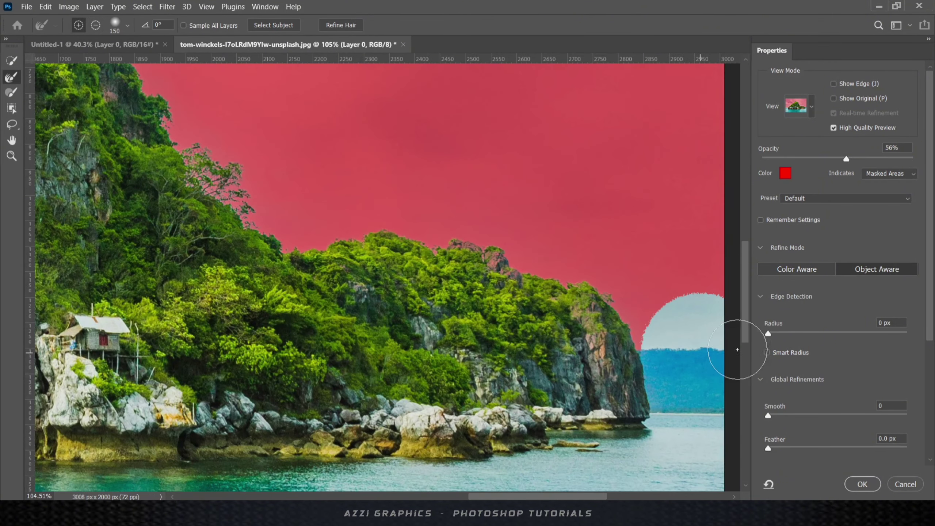
click(678, 334)
key(alt)
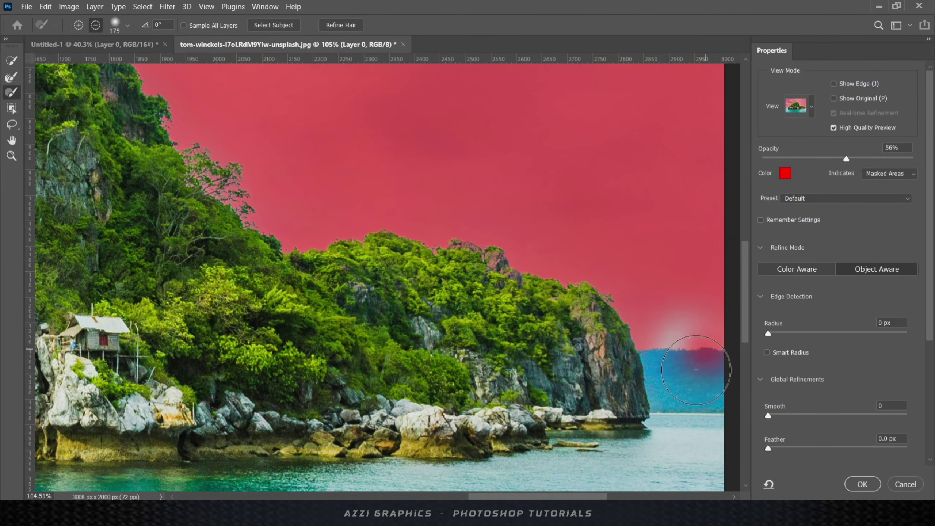
drag(708, 357, 710, 369)
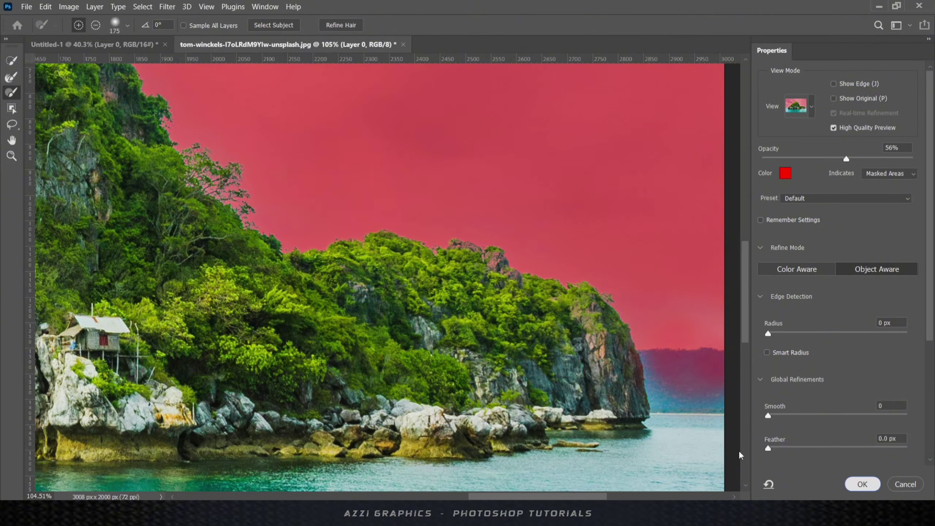
key(Return)
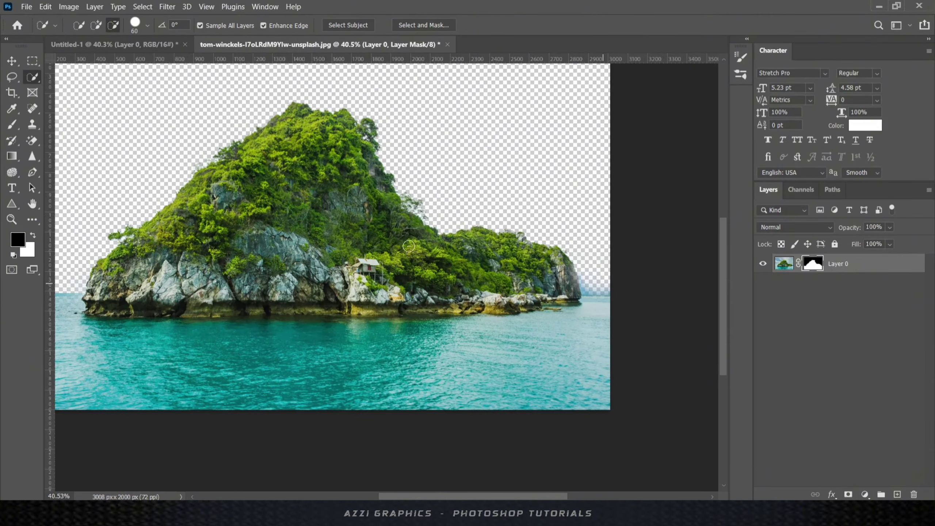
- Paint the mask black to hide the hazy horizon sky, and white to restore the cliff edge
key(b)
scroll(571, 258, up, 5)
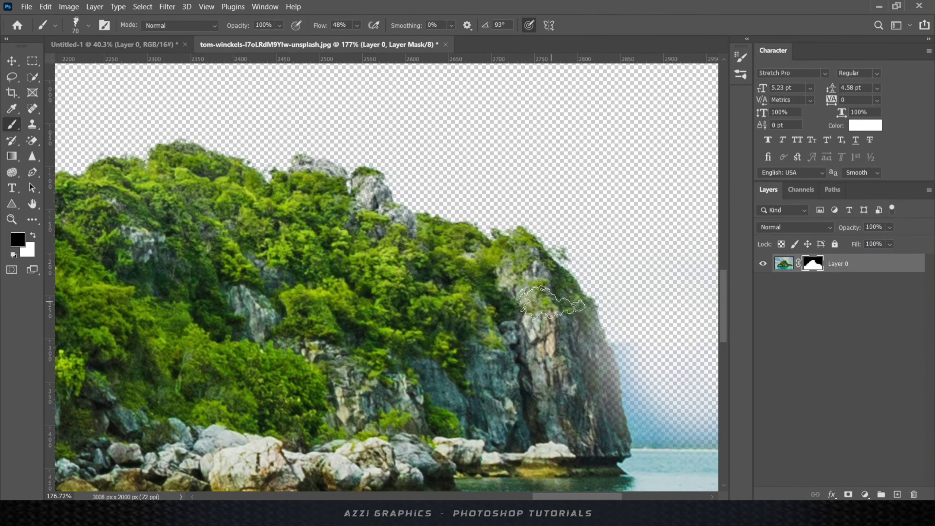
key(bracketleft)
scroll(474, 327, right, 5)
mouse_move(453, 422)
mouse_down()
mouse_move(513, 430)
mouse_move(459, 413)
mouse_up()
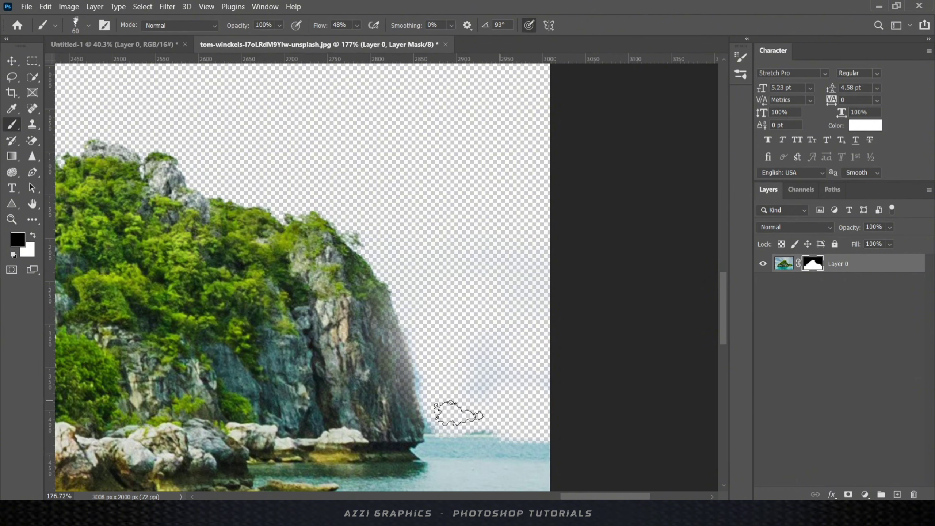
key(x)
drag(368, 306, 400, 424)
drag(487, 339, 472, 405)
key(ctrl+alt+z)
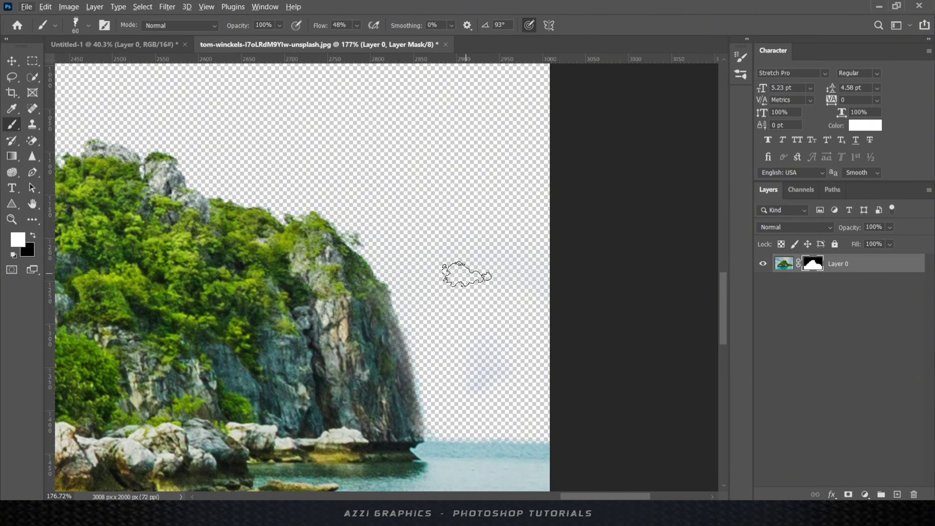
key(ctrl+0)
- Move the island into the Untitled-1 poster, scaled down and placed near the bottom
key(v)
drag(711, 330, 454, 340)
click(460, 209)
key(ctrl+t)
key(ctrl+0)
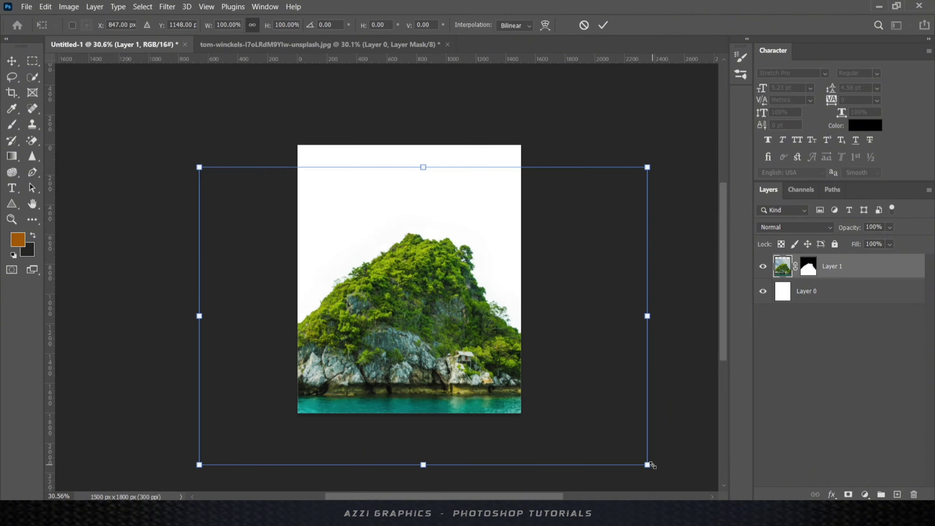
drag(649, 465, 553, 423)
mouse_move(477, 355)
mouse_down()
mouse_move(451, 359)
mouse_move(464, 368)
mouse_up()
drag(555, 423, 540, 412)
drag(456, 334, 407, 340)
click(604, 25)
scroll(431, 394, up, 5)
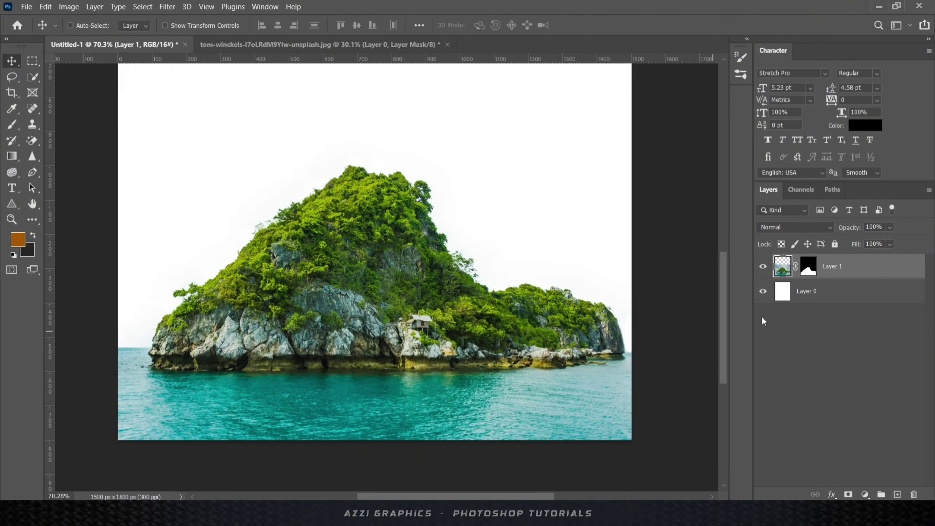
- Soften the island's hard left horizon edge on its mask with a Soft Round brush
click(12, 125)
scroll(162, 345, up, 10)
drag(103, 347, 365, 345)
right_click(369, 273)
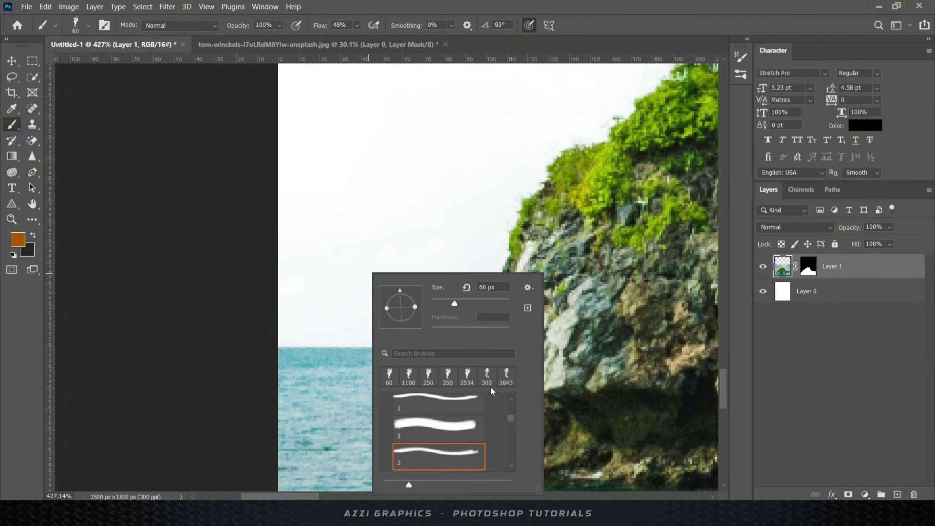
mouse_move(511, 419)
mouse_down()
mouse_move(521, 421)
mouse_move(504, 402)
mouse_up()
click(386, 402)
click(439, 424)
click(342, 307)
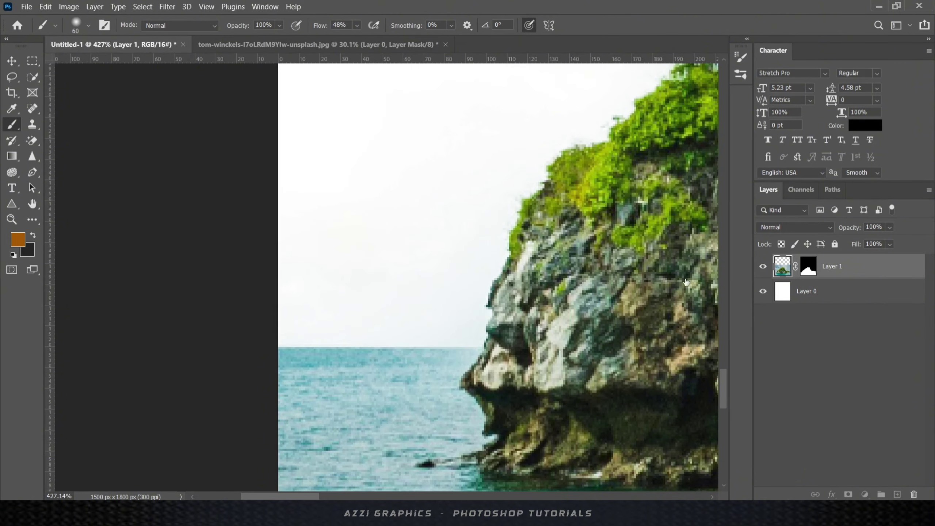
click(808, 266)
mouse_move(314, 316)
mouse_down()
mouse_move(442, 320)
mouse_move(317, 319)
mouse_up()
scroll(393, 295, down, 5)
scroll(504, 265, down, 4)
drag(505, 265, 132, 278)
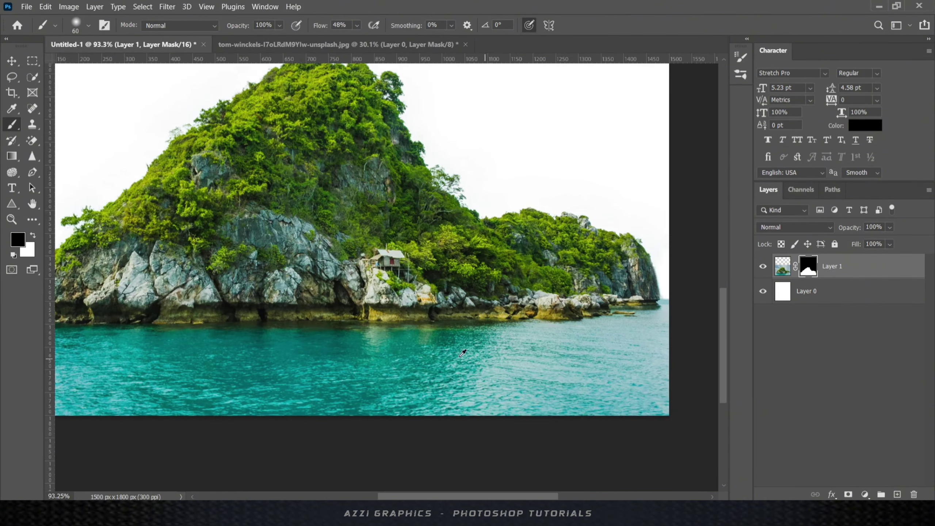
scroll(462, 352, down, 4)
click(12, 60)
scroll(418, 382, up, 3)
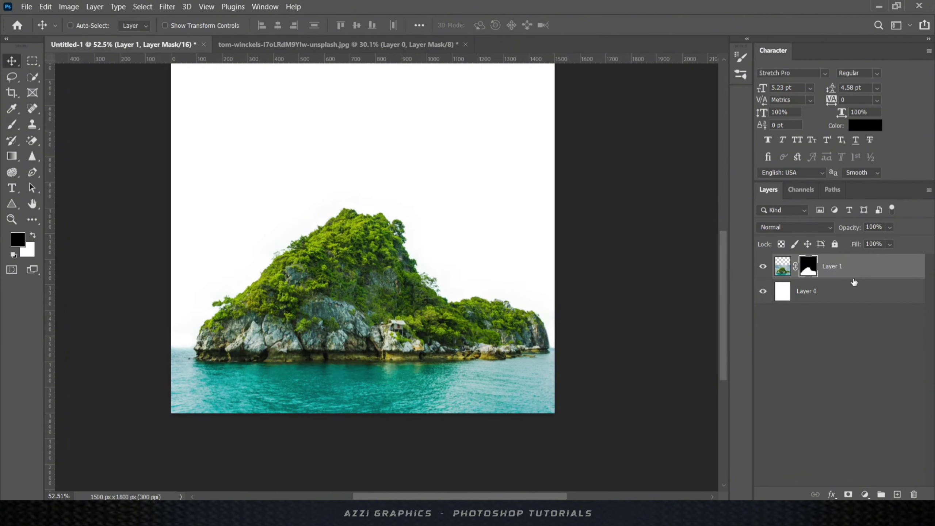
- Fill the white background layer with a bright blue foreground colour
click(854, 288)
click(18, 240)
click(313, 378)
click(610, 357)
click(590, 322)
click(705, 289)
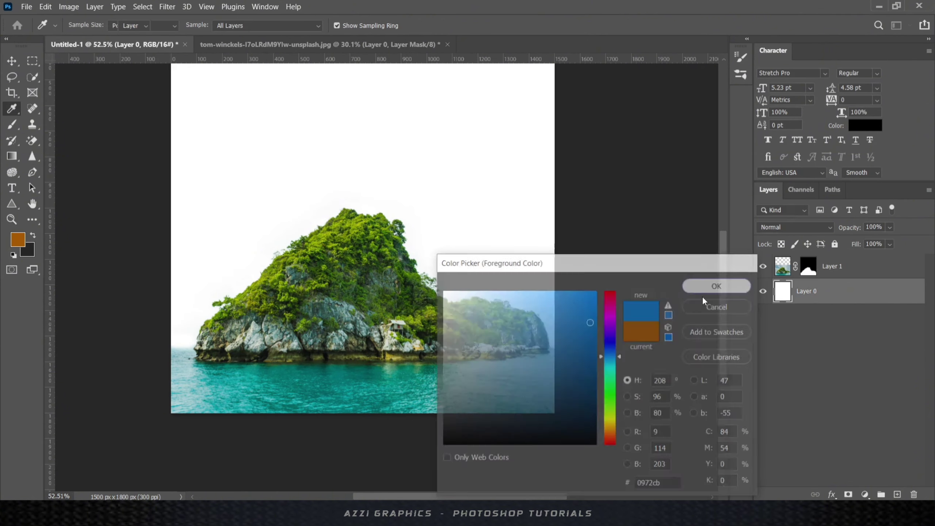
key(alt+BackSpace)
scroll(488, 255, down, 4)
scroll(417, 333, up, 3)
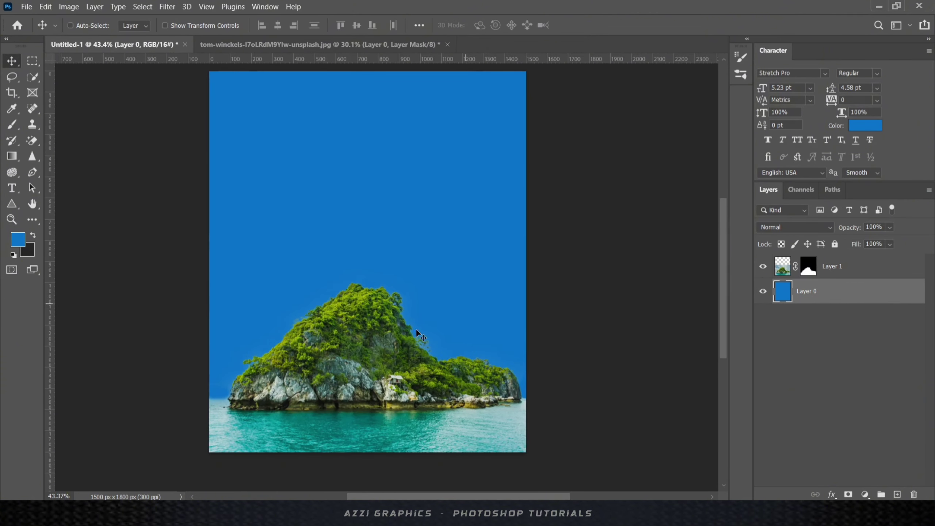
- Add a Hue/Saturation adjustment above the island layer, then bring in the red pin image
click(847, 266)
click(865, 494)
click(847, 391)
drag(723, 341, 737, 327)
click(809, 246)
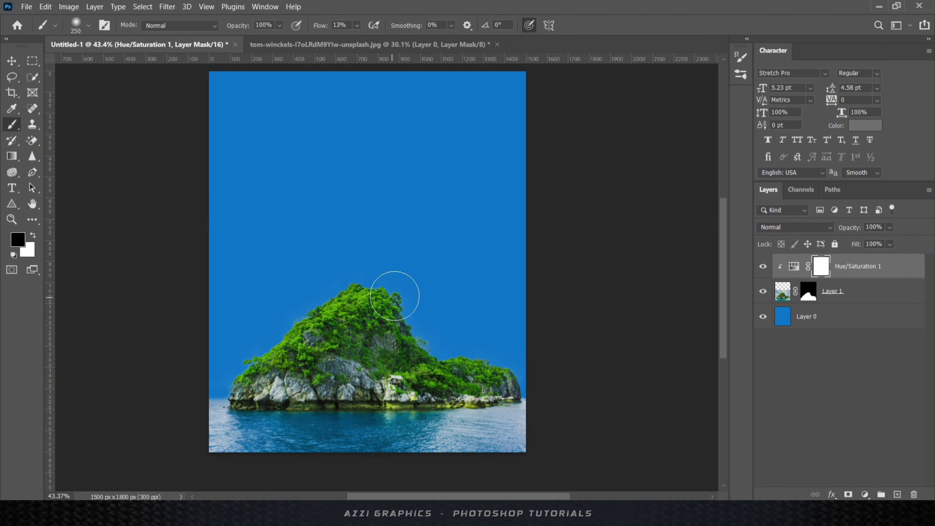
key(v)
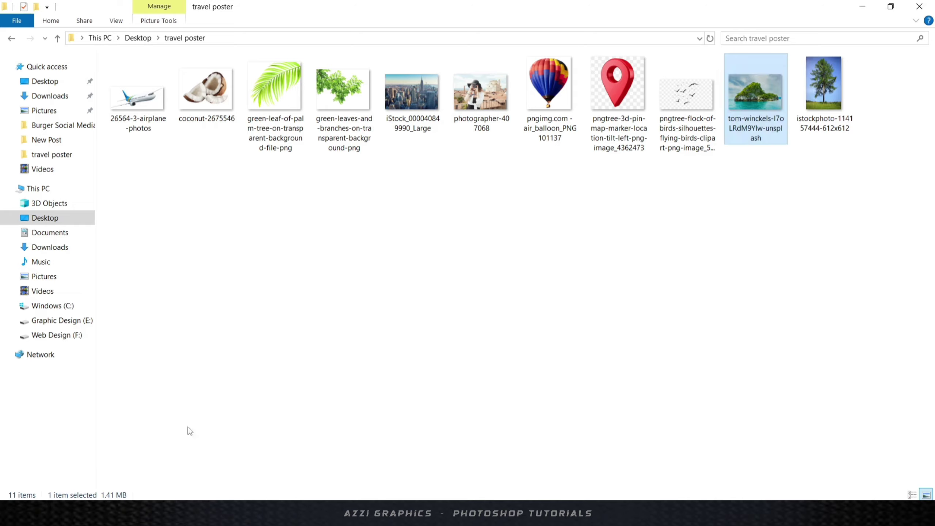
drag(619, 103, 444, 490)
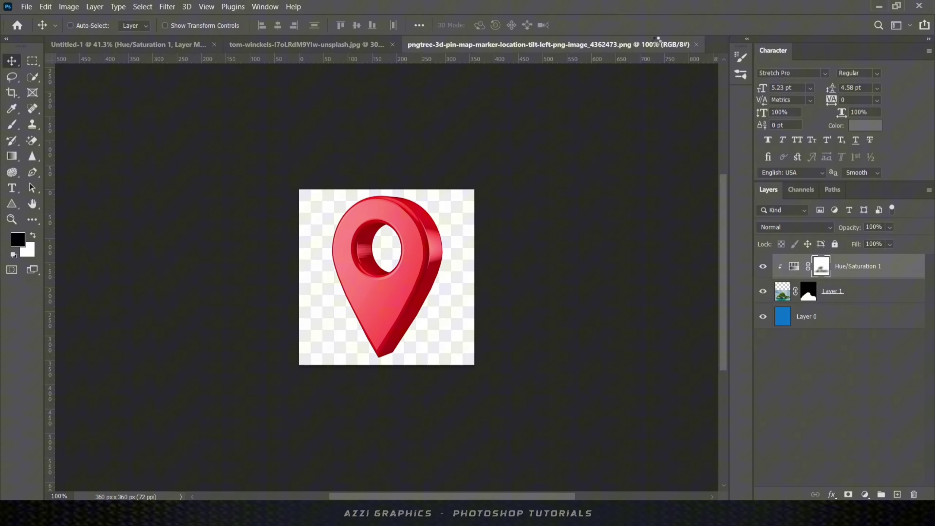
- Unlock the pin layer, exclude its hole, contract the selection and mask the pin
double_click(810, 266)
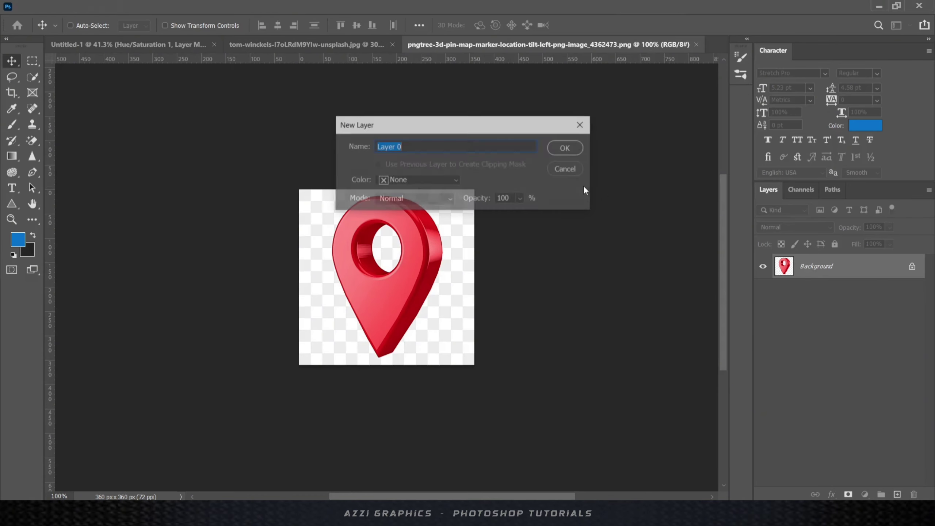
key(Return)
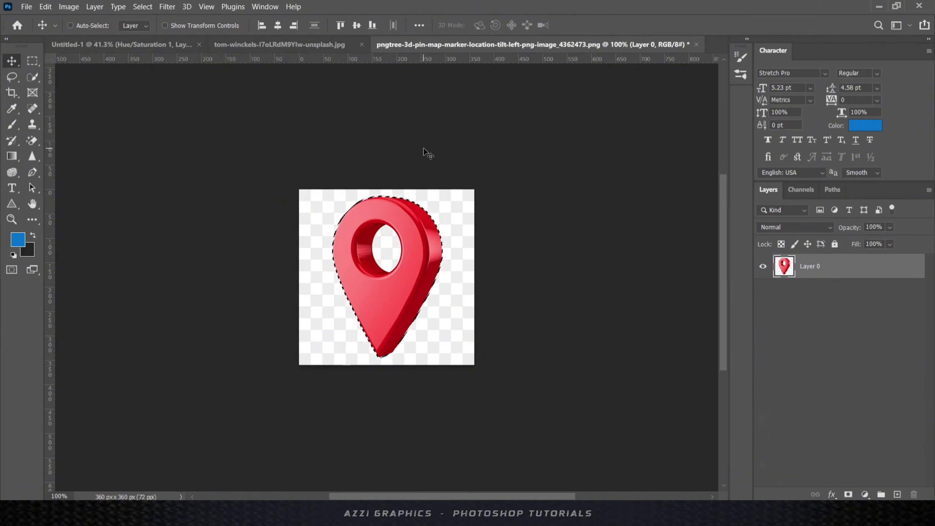
mouse_move(362, 249)
mouse_down()
mouse_move(404, 244)
mouse_move(444, 209)
mouse_up()
scroll(405, 245, down, 1)
click(32, 77)
scroll(445, 210, down, 3)
click(143, 7)
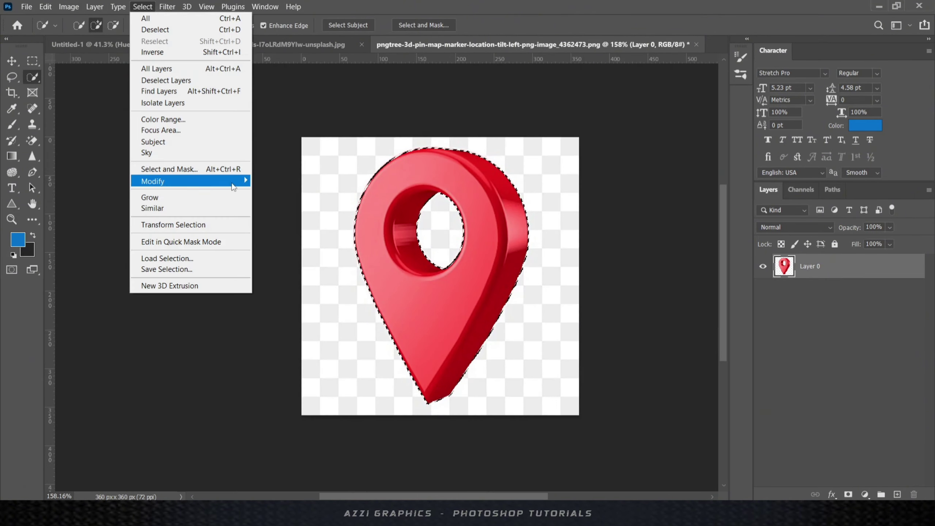
mouse_move(234, 184)
click(273, 216)
click(524, 157)
click(848, 494)
- Move the pin into the poster beneath the island layer and rename it 'Location Icon'
key(v)
scroll(515, 223, down, 3)
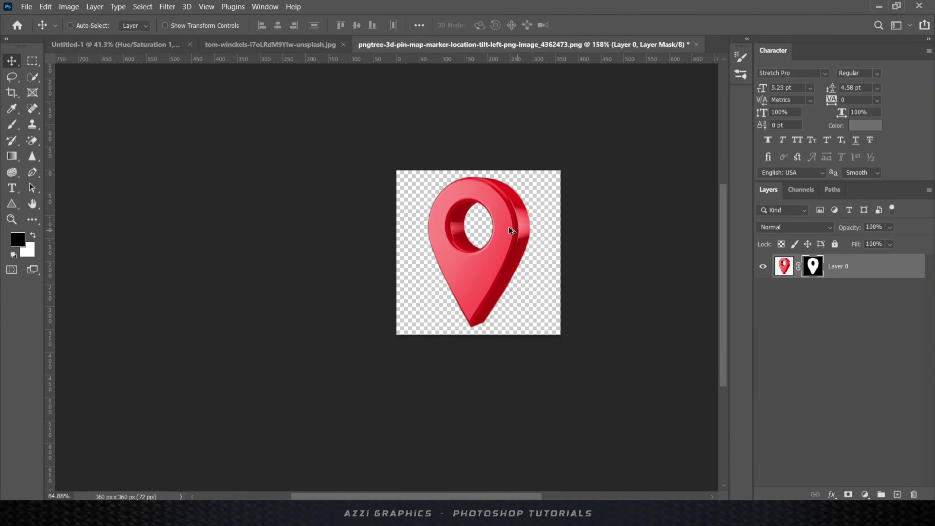
drag(510, 228, 468, 221)
click(460, 208)
drag(844, 266, 850, 326)
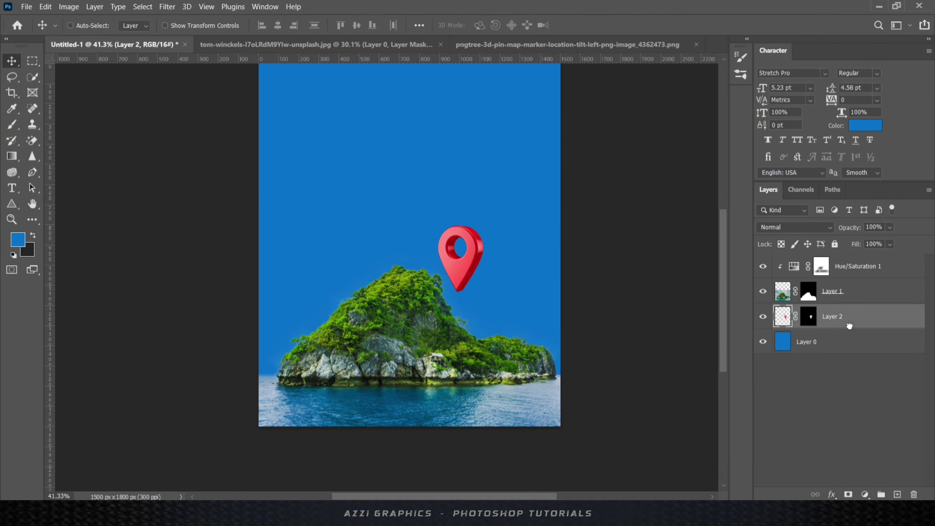
text(Location Icon £d)
key(Return)
- Enlarge and position the pin above the island, then select the island and its adjustment layer
key(ctrl+t)
drag(497, 223, 561, 159)
drag(489, 201, 456, 162)
scroll(431, 255, down, 4)
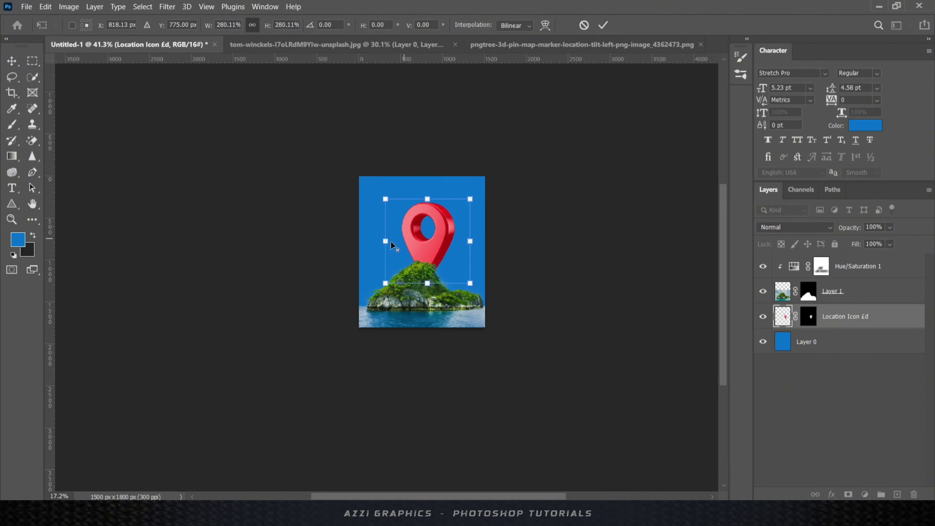
scroll(403, 255, up, 5)
drag(461, 223, 520, 253)
mouse_move(527, 339)
mouse_down()
mouse_move(538, 328)
mouse_move(529, 338)
mouse_up()
drag(446, 255, 479, 242)
key(Return)
scroll(464, 239, up, 3)
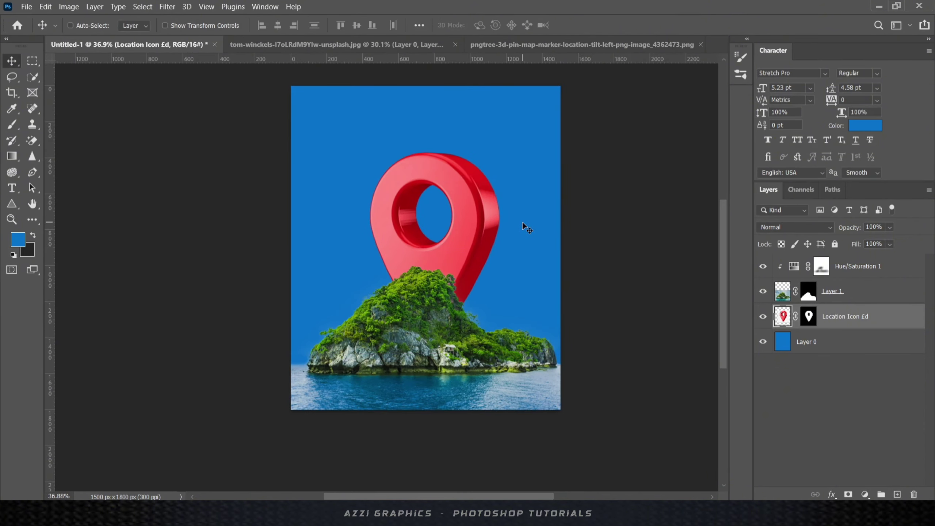
click(833, 297)
shift+click(851, 268)
- Group the island with its Hue/Saturation adjustment and name the group 'Hills'
key(ctrl+g)
double_click(813, 261)
key(BackSpace)
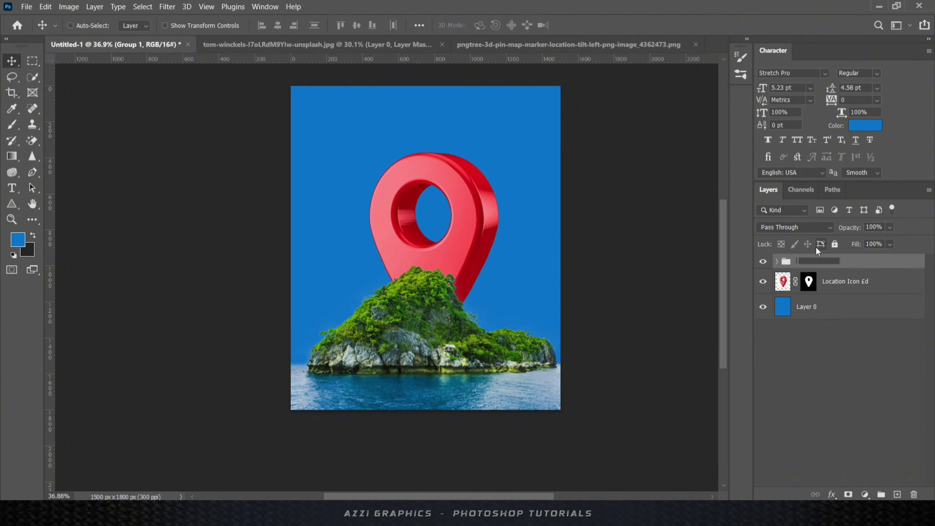
text(Hills)
key(Return)
- Put the blue backdrop in its own group and paint a soft pale-white glow across the sky
click(804, 304)
key(ctrl+g)
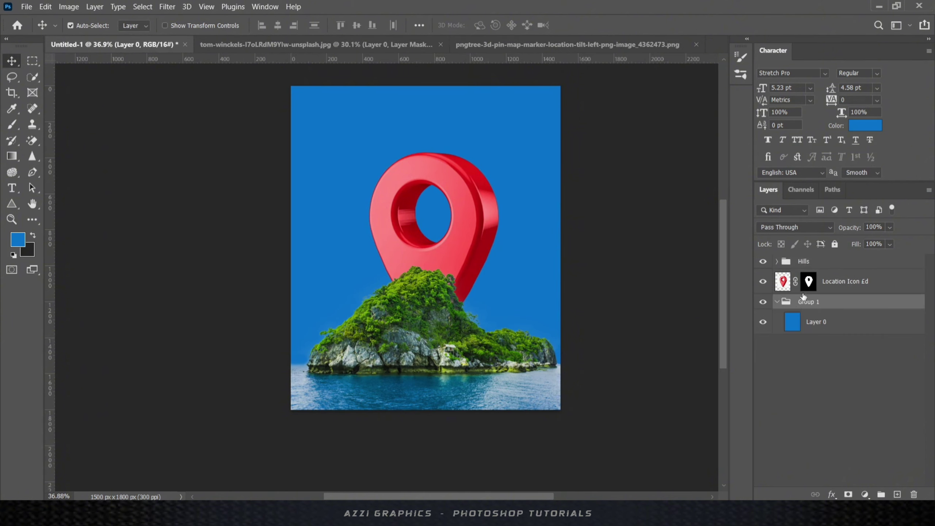
click(803, 321)
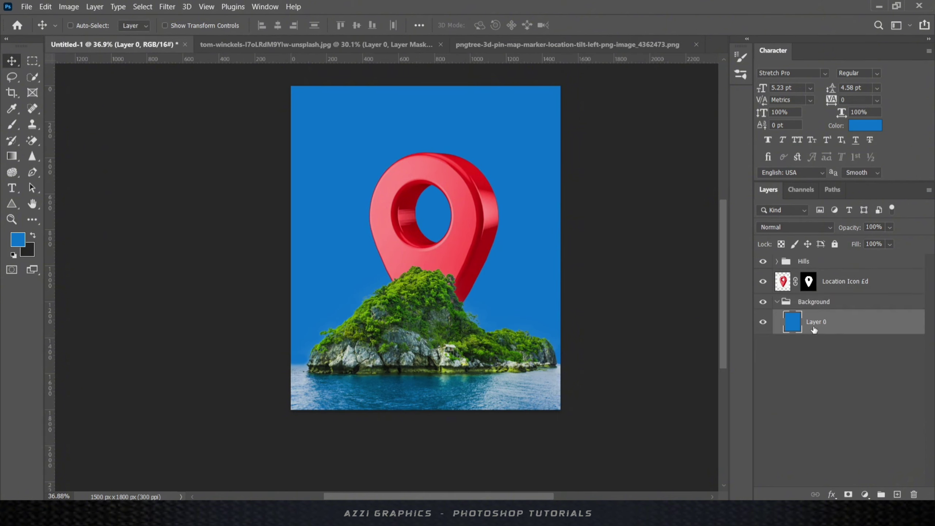
click(11, 125)
click(17, 239)
click(465, 305)
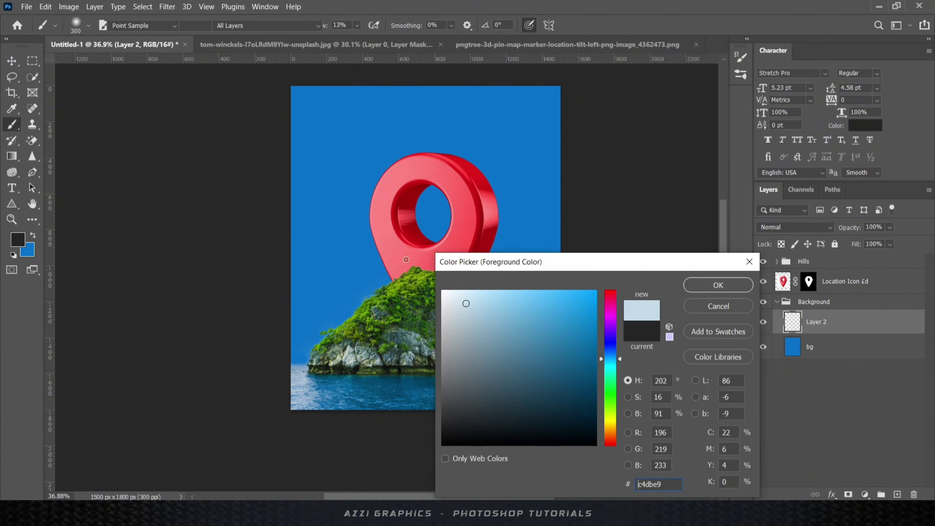
click(716, 286)
mouse_move(566, 339)
mouse_down()
mouse_move(359, 334)
mouse_move(386, 209)
mouse_move(396, 376)
mouse_up()
- Lower the white glow's opacity to 70% and drag the airplane image into the poster
key(v)
click(890, 227)
drag(880, 241, 893, 242)
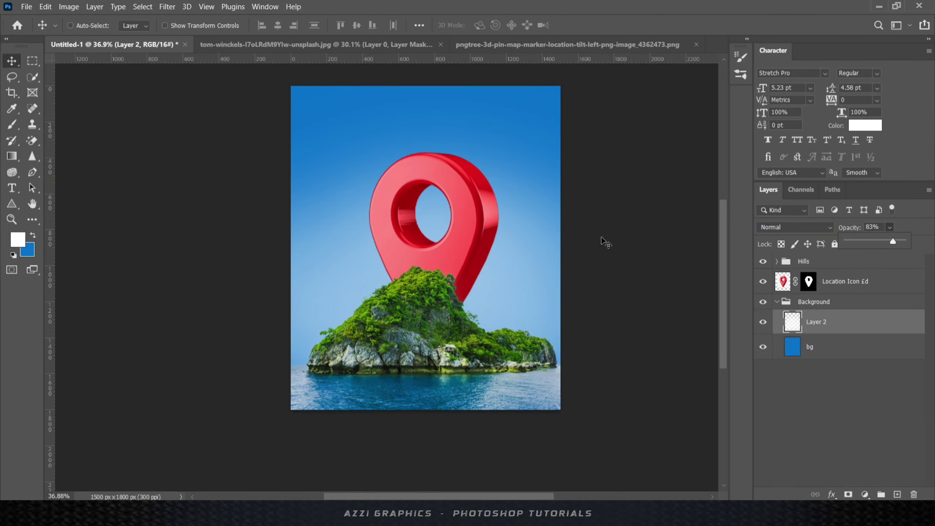
click(697, 252)
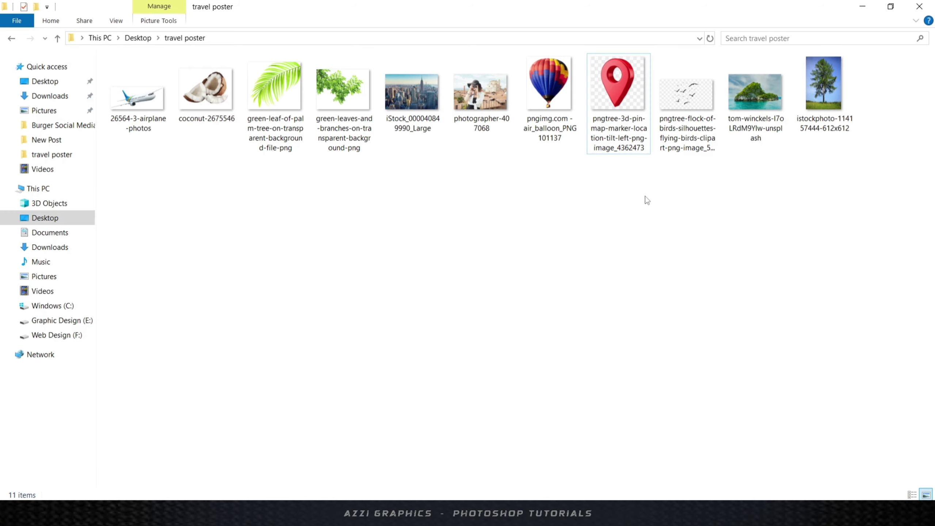
drag(137, 92, 392, 345)
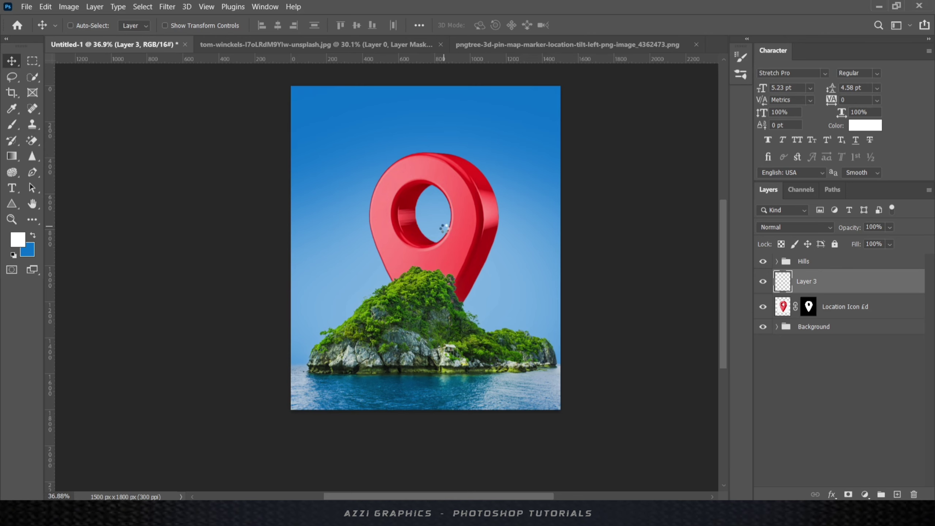
- Flip the airplane horizontally, then enlarge it and position it over the red pin
click(45, 7)
mouse_move(191, 270)
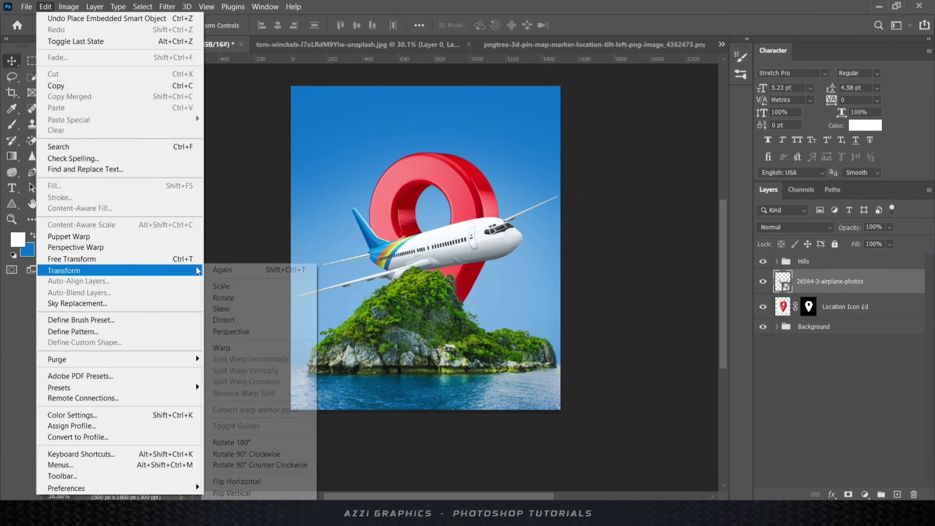
click(243, 482)
drag(447, 259, 460, 227)
key(ctrl+t)
drag(574, 153, 592, 135)
mouse_move(490, 225)
mouse_down()
mouse_move(509, 242)
mouse_move(501, 237)
mouse_up()
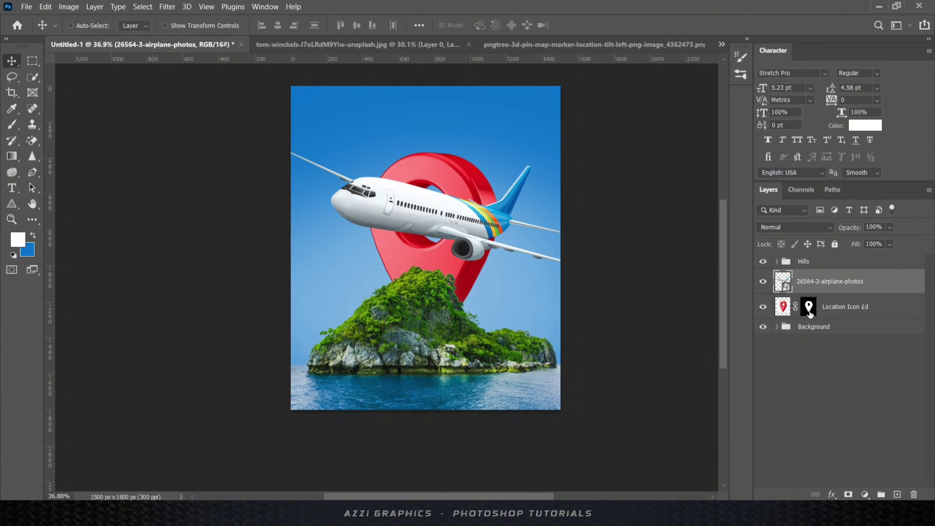
- Rename the airplane layer 'Airplane' and add a blank layer mask to it
click(818, 287)
text(Airplane)
key(Return)
click(849, 494)
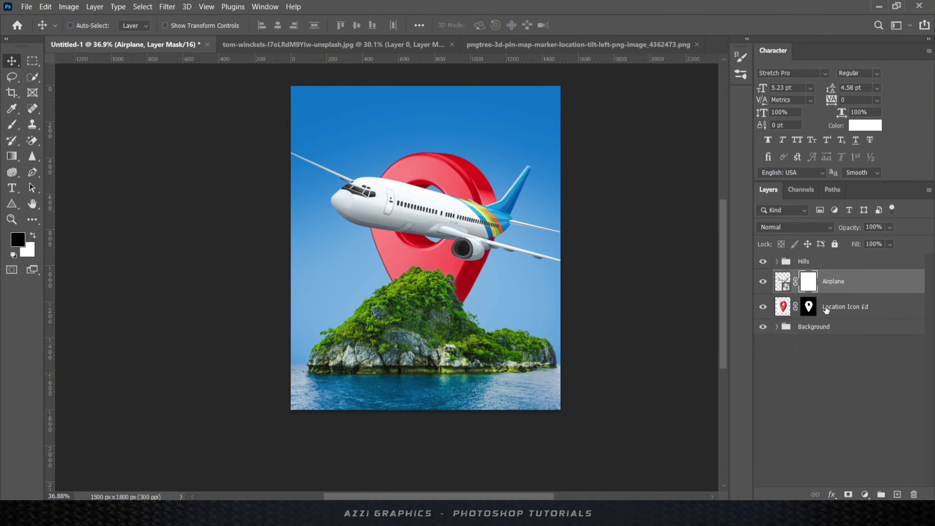
click(9, 126)
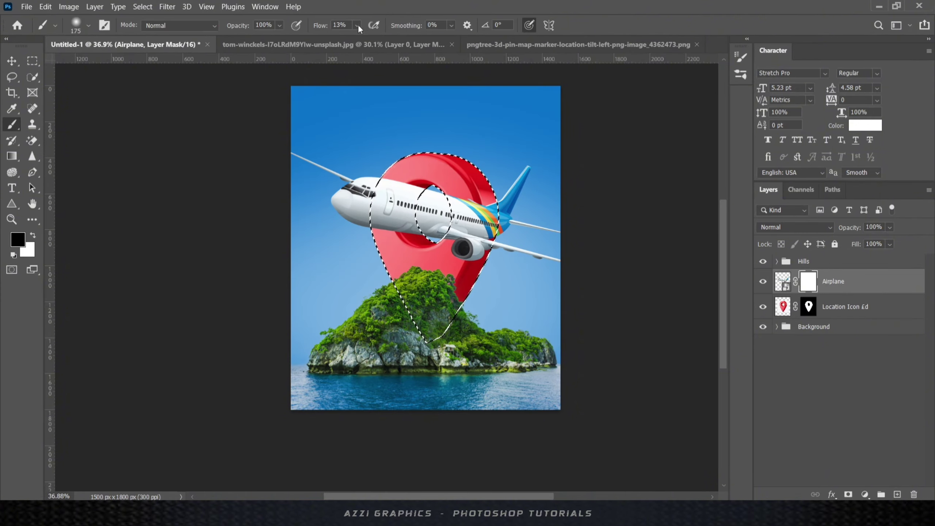
- Mask out the airplane's rear inside the pin selection at 100% flow, then deselect
drag(358, 26, 412, 38)
scroll(461, 205, up, 8)
mouse_move(469, 199)
mouse_down()
mouse_move(429, 364)
mouse_move(601, 360)
mouse_move(559, 402)
mouse_move(615, 369)
mouse_up()
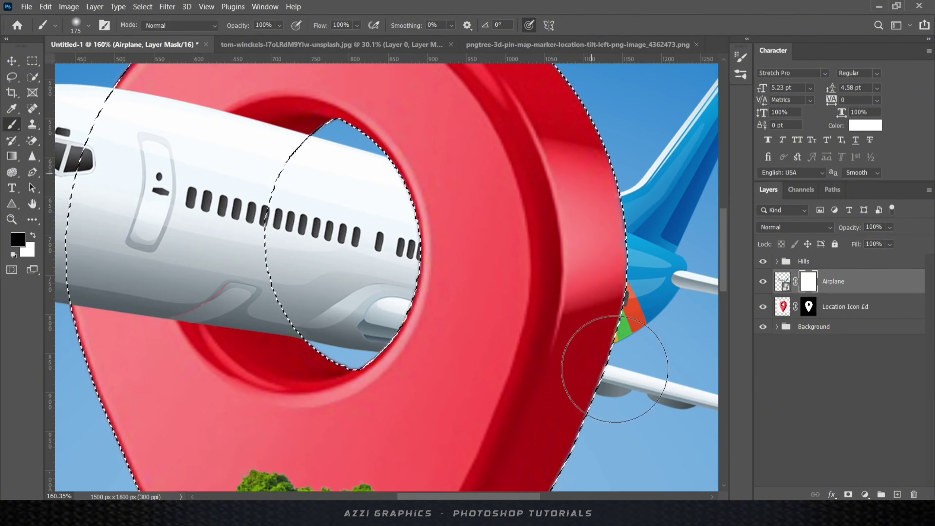
scroll(615, 369, down, 8)
key(ctrl+d)
scroll(586, 221, up, 4)
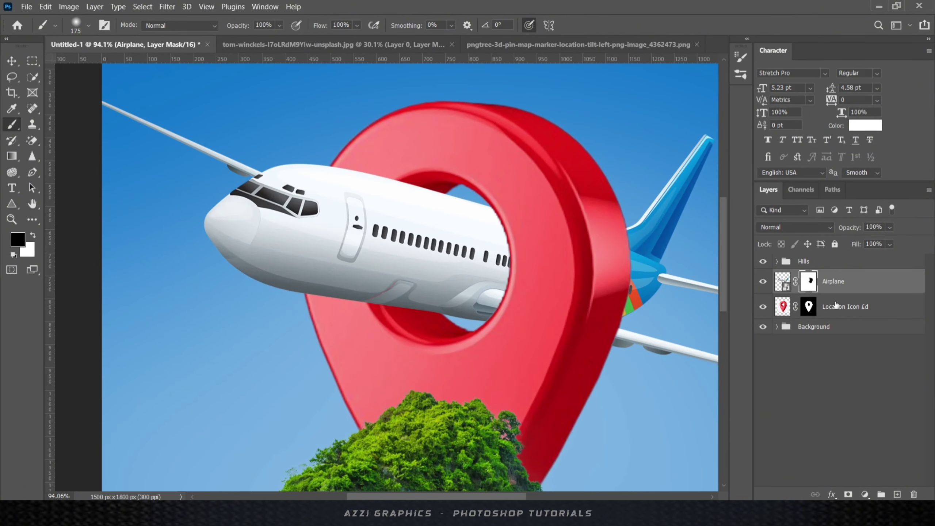
- Add a new layer clipped to Airplane and paint dark black shading on the fuselage
click(897, 494)
click(18, 239)
drag(469, 391, 473, 462)
click(718, 285)
scroll(506, 216, up, 3)
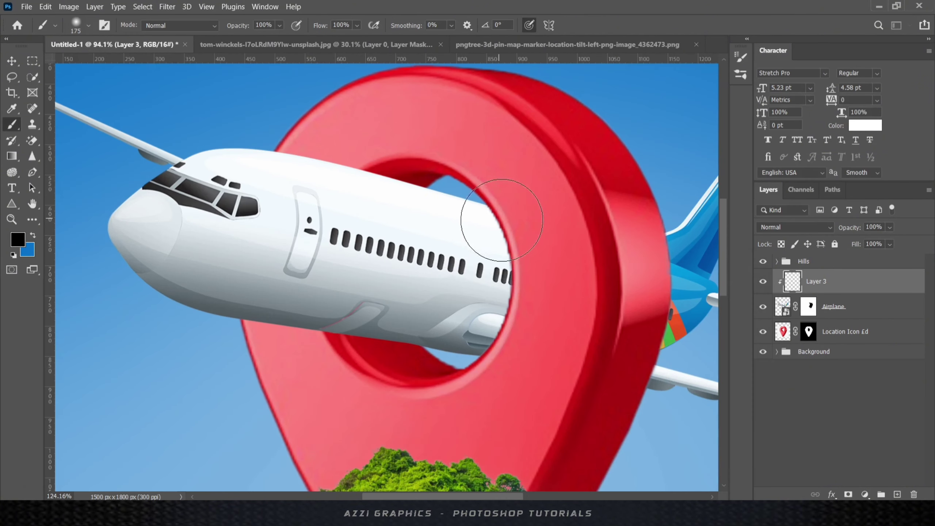
- Repaint lighter fuselage shading by the ring with a 200 px brush
key(bracketright)
mouse_move(506, 215)
mouse_down()
mouse_move(517, 290)
mouse_move(497, 390)
mouse_up()
key(ctrl+z)
drag(539, 226, 528, 352)
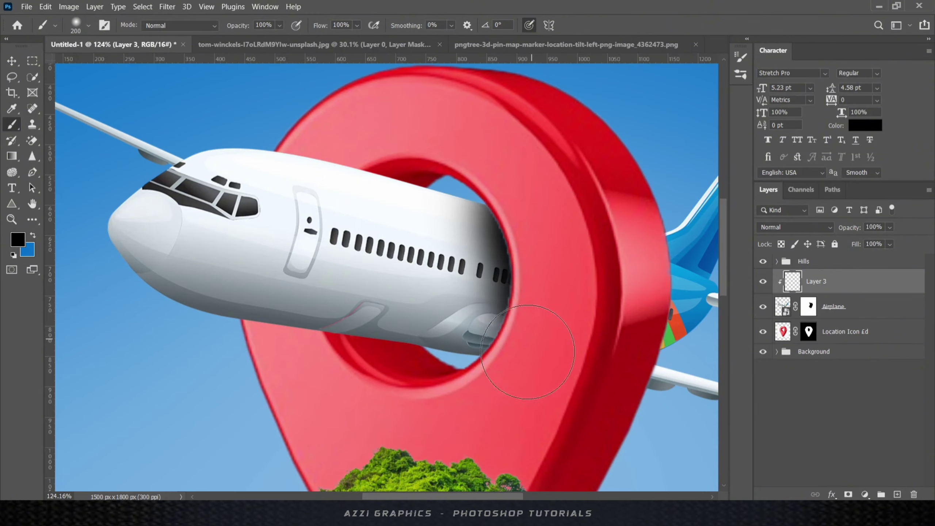
scroll(560, 285, down, 3)
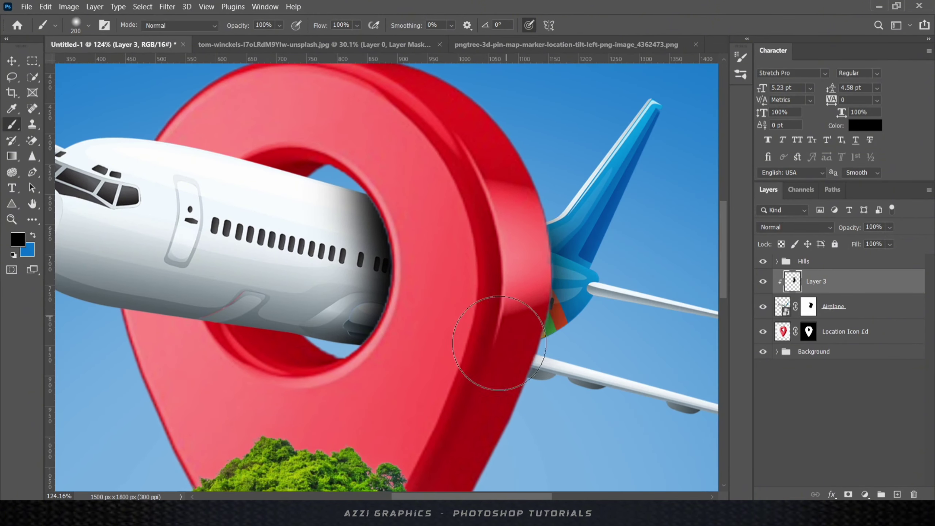
key(ctrl+z)
key(ctrl+shift+z)
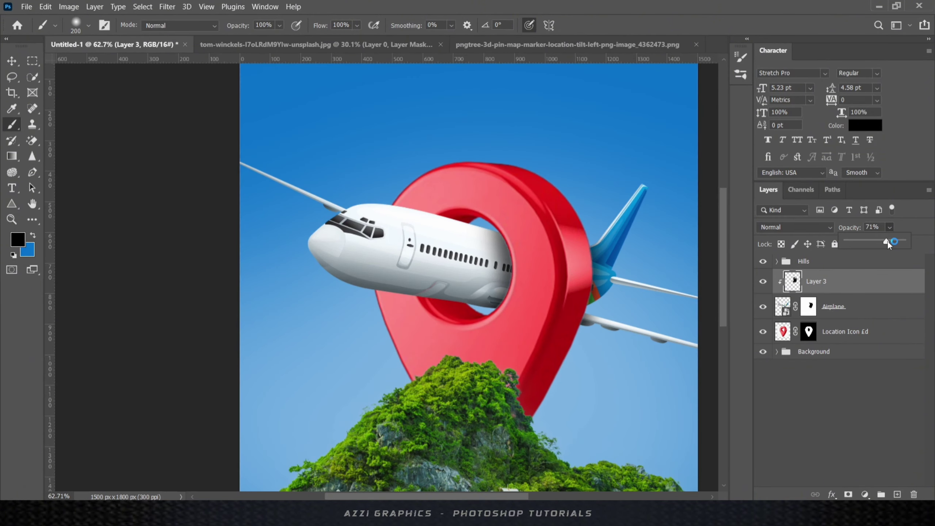
- Add a new empty layer clipped to the Location Icon pin layer
click(858, 333)
click(898, 495)
alt+click(854, 341)
scroll(434, 291, up, 4)
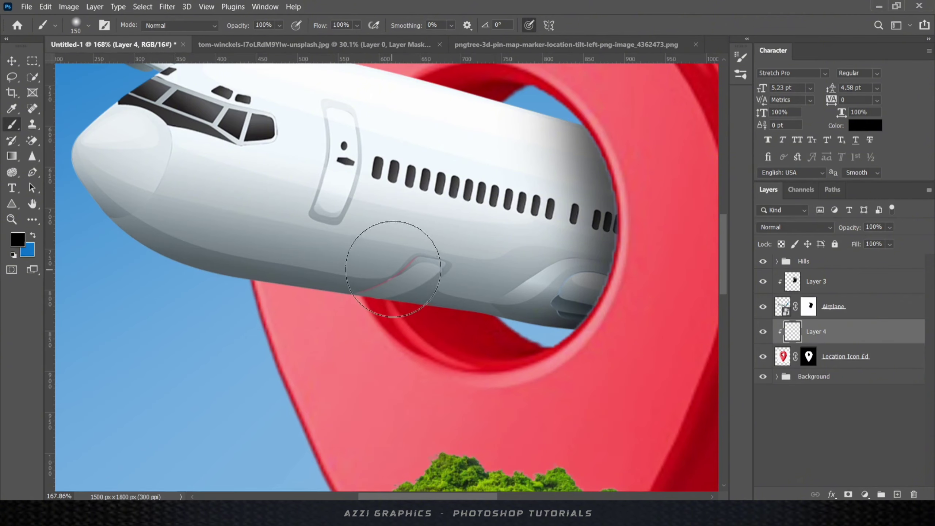
- Paint a dark shadow on the pin under the fuselage and lower its opacity
drag(393, 270, 460, 291)
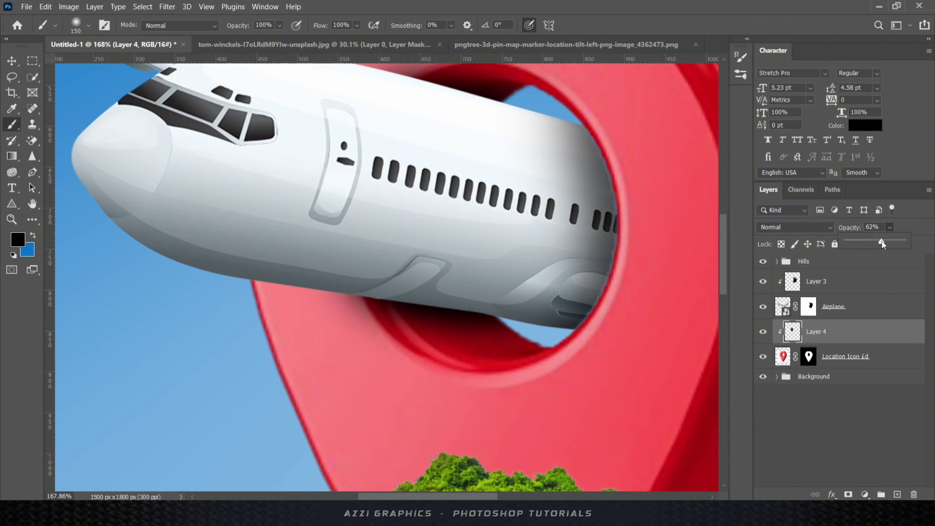
drag(882, 242, 890, 249)
click(897, 494)
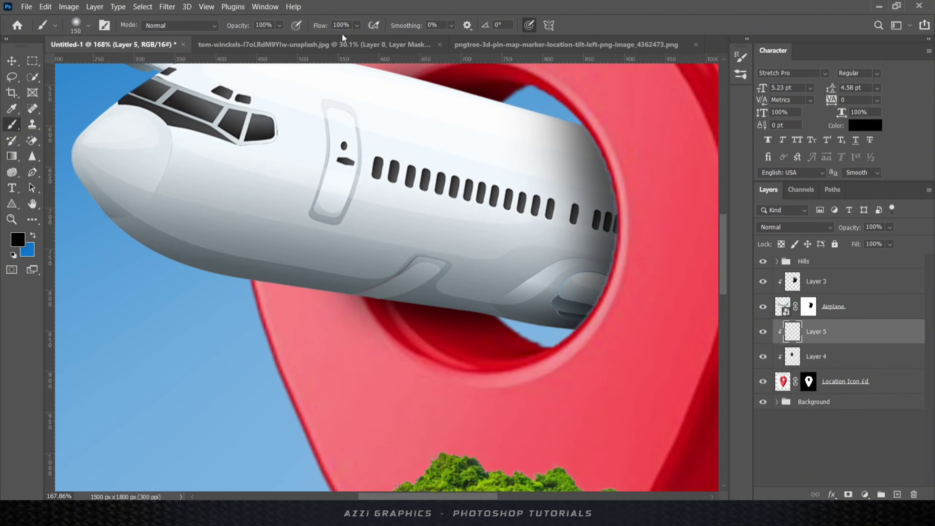
scroll(442, 269, down, 5)
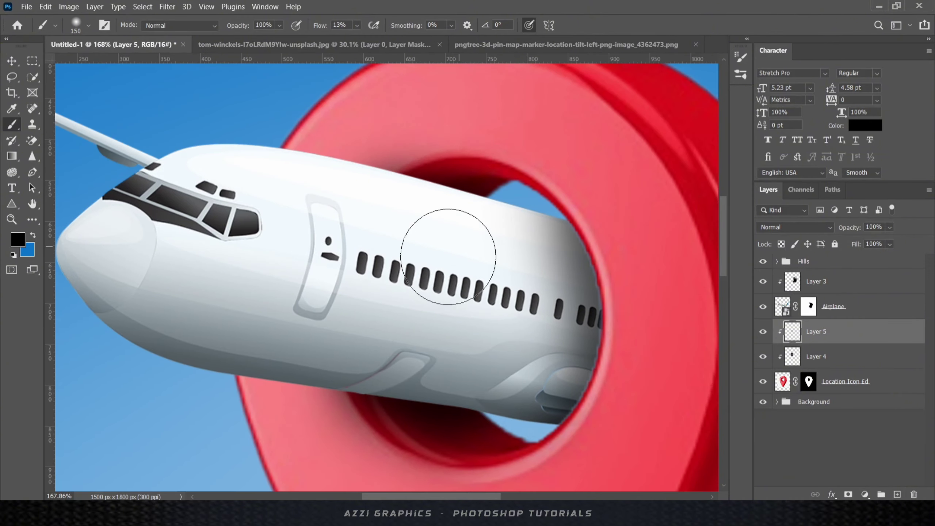
scroll(449, 251, down, 3)
- Group Layer 3 through Location Icon into a group named 'Location and plane'
key(v)
scroll(461, 275, up, 4)
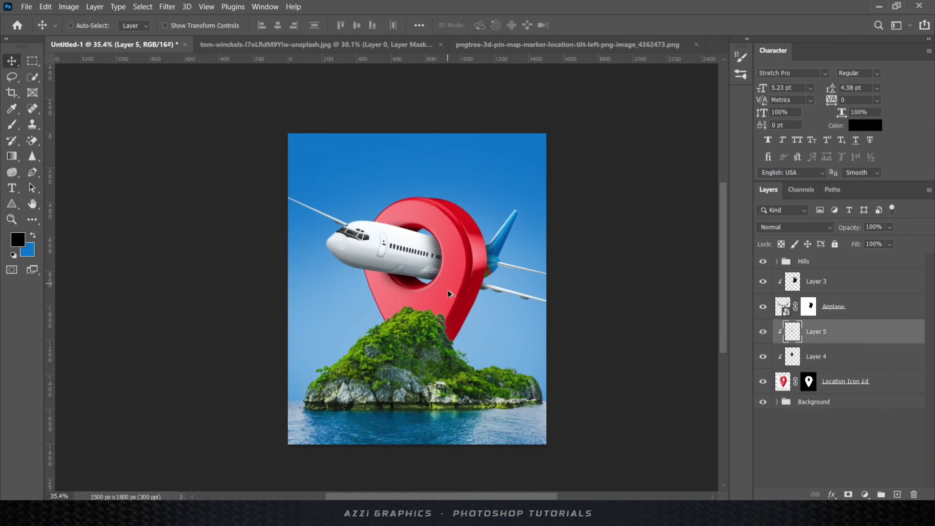
shift+click(808, 280)
key(ctrl+g)
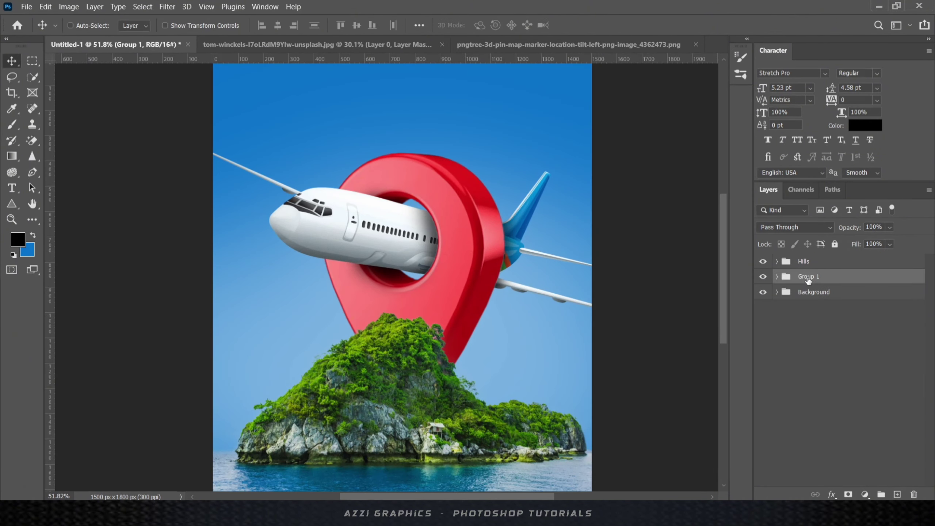
text(Location and plane)
key(Return)
click(790, 332)
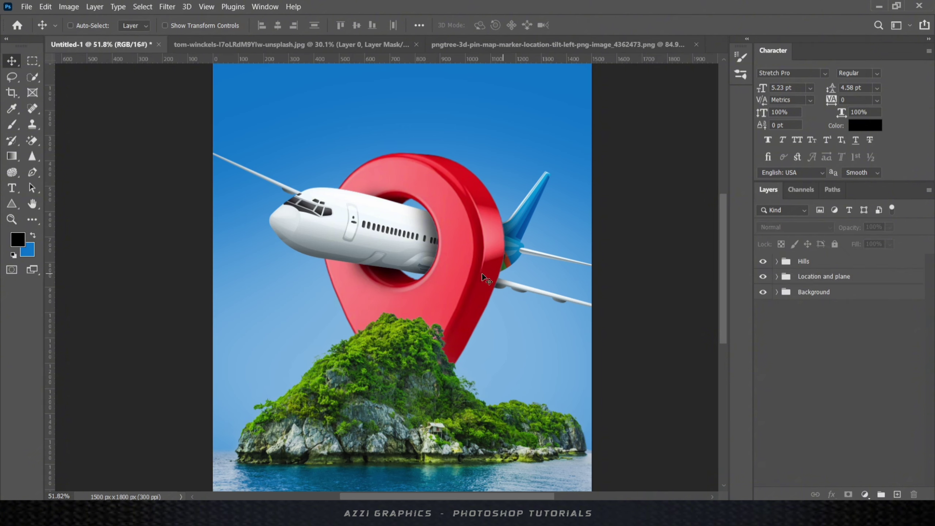
- Expand the group and pick the city skyline photo from the poster images folder
scroll(482, 273, down, 3)
click(824, 276)
click(777, 277)
click(826, 347)
click(898, 495)
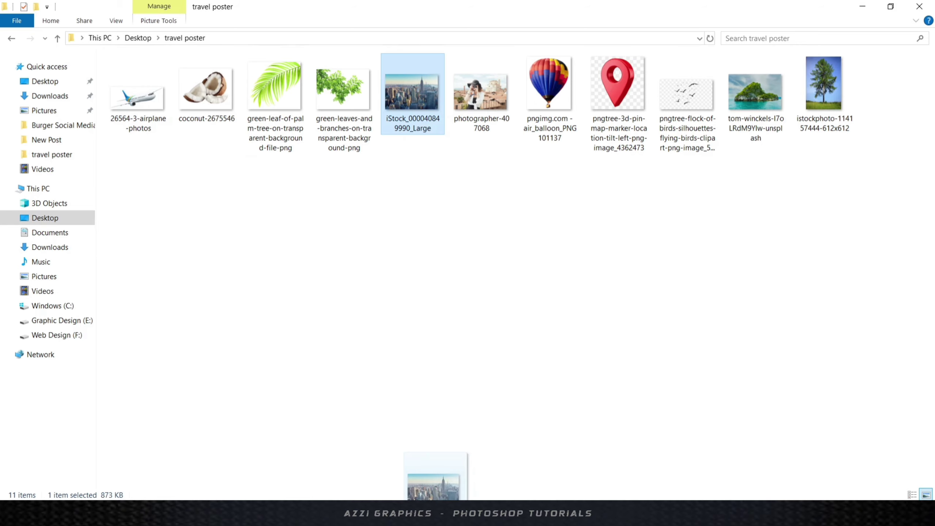
- Place the city skyline photo, name it 'City Image', and clip it to the pin
drag(438, 479, 426, 286)
key(Return)
double_click(843, 347)
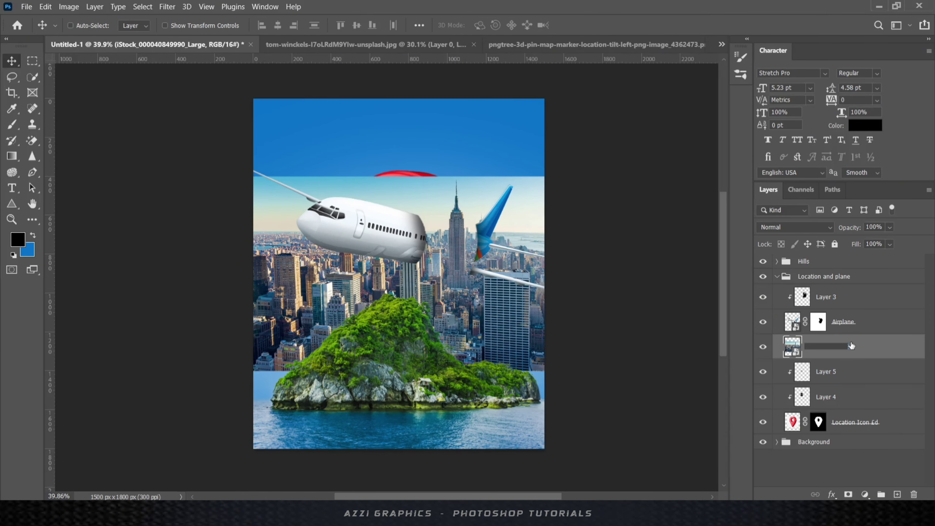
text(City Image)
key(Return)
alt+click(839, 357)
- Set City Image to Overlay and mask the city off the pin's top ring
click(796, 227)
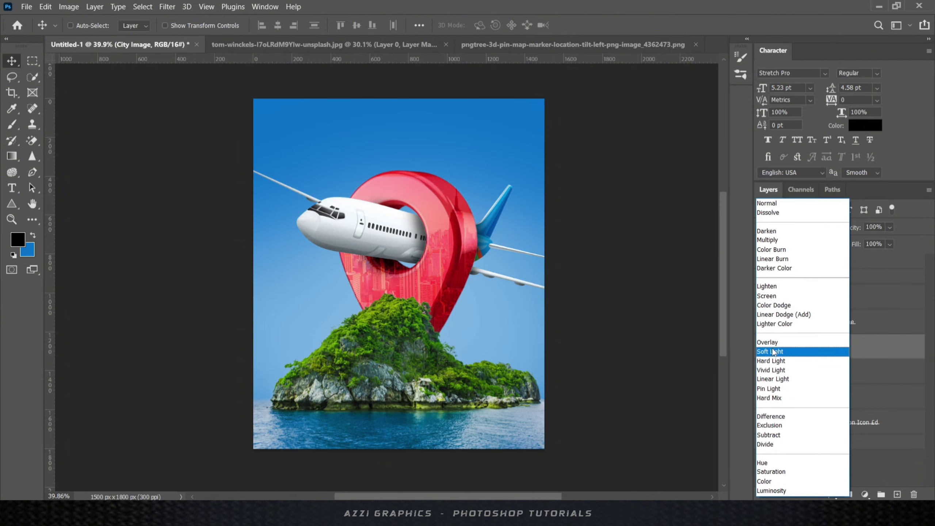
click(795, 341)
click(853, 494)
key(d)
key(b)
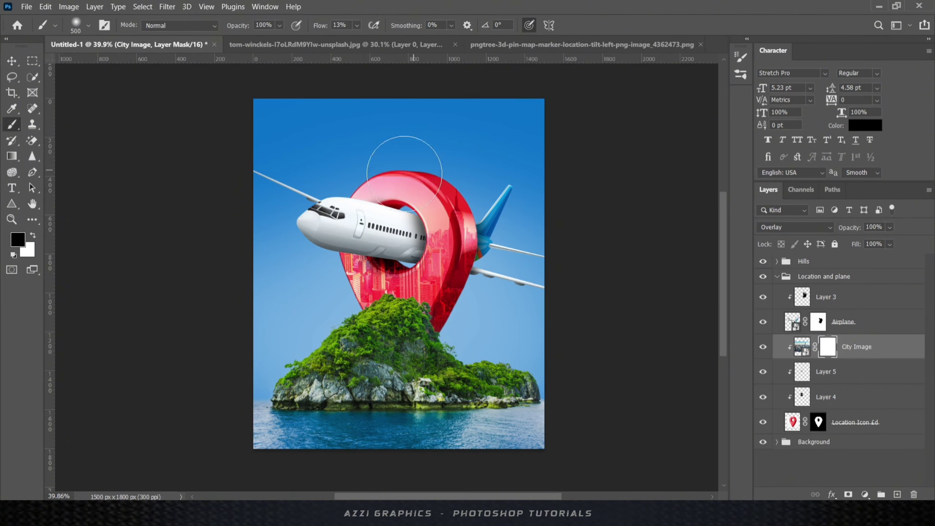
mouse_move(405, 173)
mouse_down()
mouse_move(437, 203)
mouse_move(467, 209)
mouse_up()
- Adjust the Blend If sliders in City Image's blending options
click(12, 61)
scroll(449, 279, up, 6)
scroll(449, 279, down, 1)
right_click(888, 346)
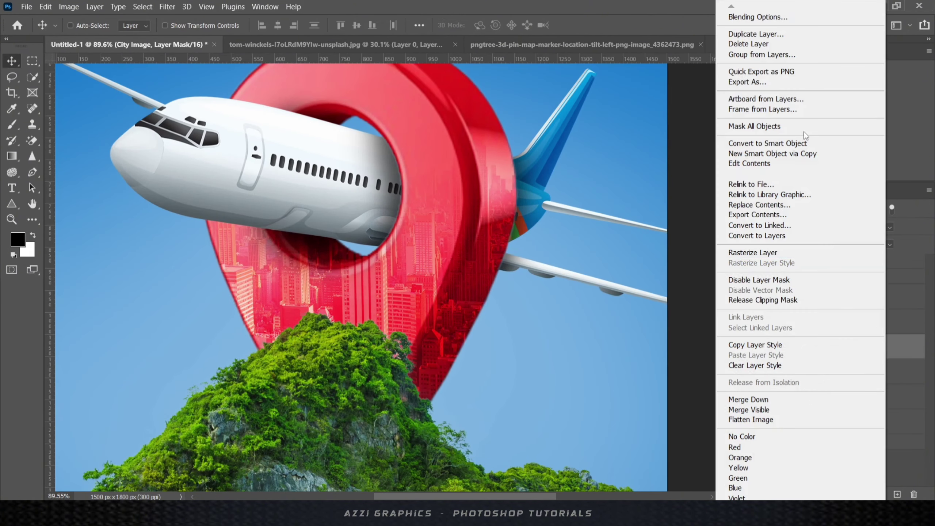
click(557, 180)
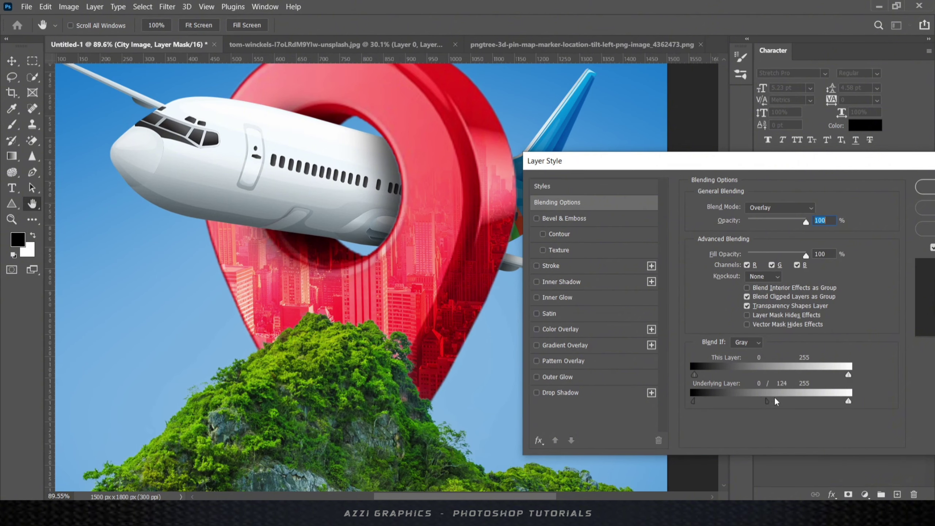
click(925, 193)
- Return to the Move tool and collapse the Location and plane group
key(b)
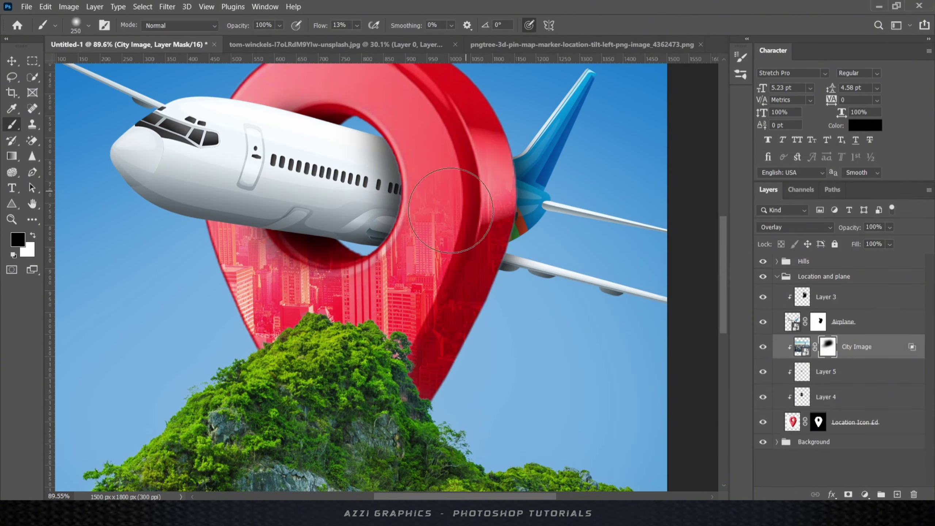
scroll(446, 257, down, 4)
click(12, 61)
scroll(416, 250, down, 2)
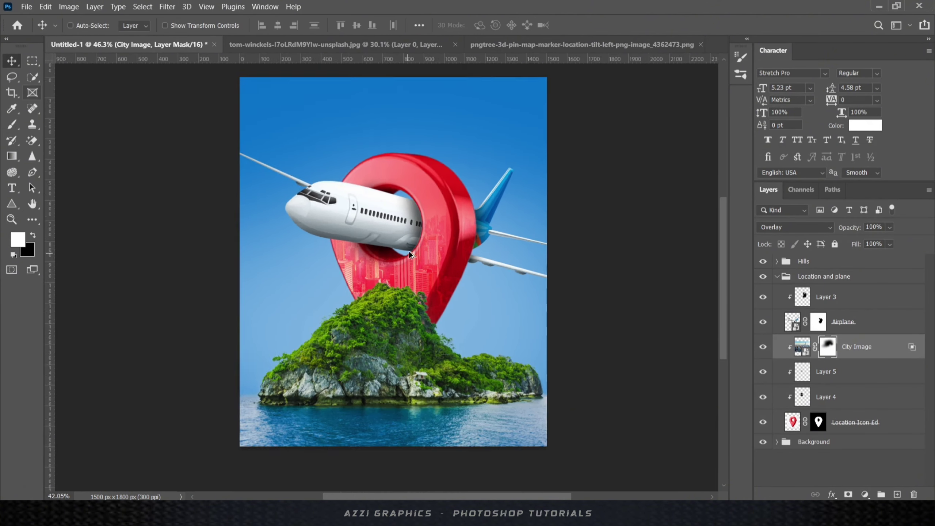
scroll(413, 251, up, 1)
click(777, 276)
- Add a new layer and load the cloud brush with white as the colour
scroll(555, 303, down, 2)
click(777, 276)
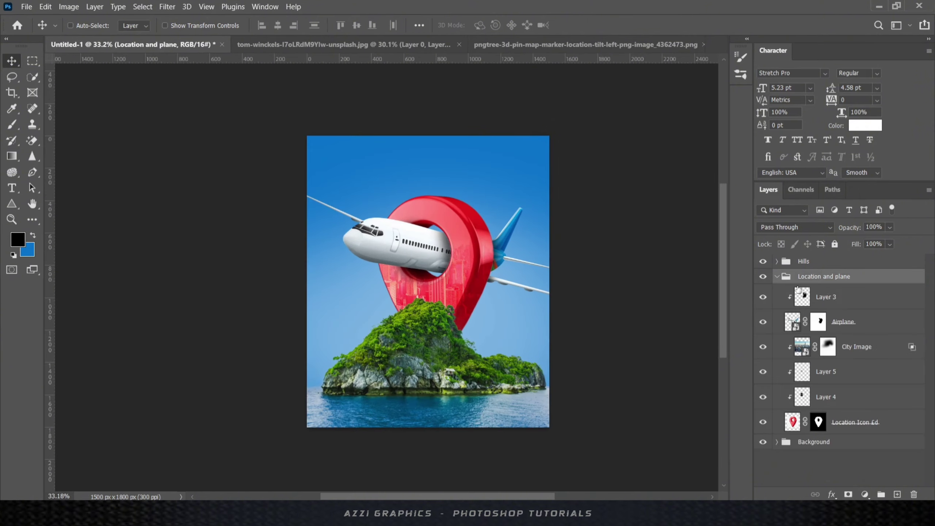
click(897, 495)
key(b)
right_click(390, 196)
double_click(451, 299)
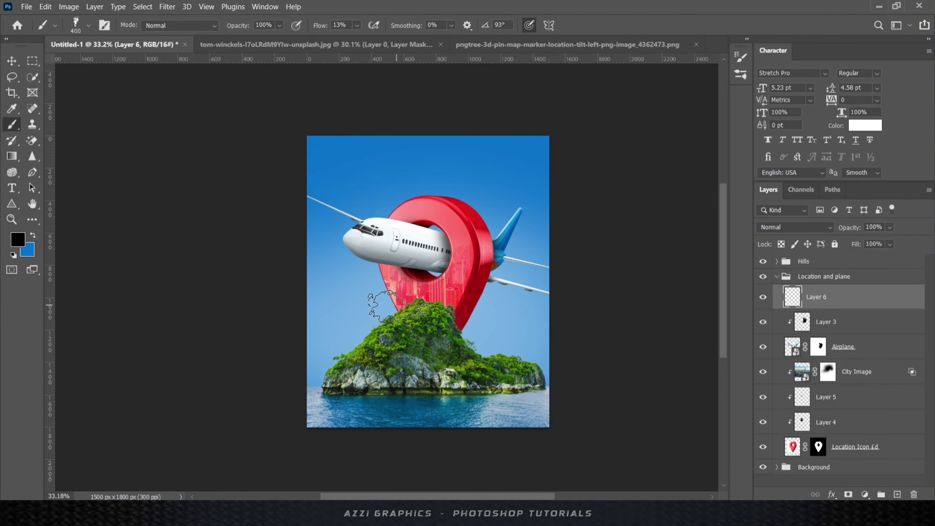
click(17, 239)
click(444, 292)
click(718, 285)
- Stamp a white cloud in the left sky with a 250 px brush at 100% flow
scroll(404, 302, up, 6)
key(bracketleft)
key(bracketleft)
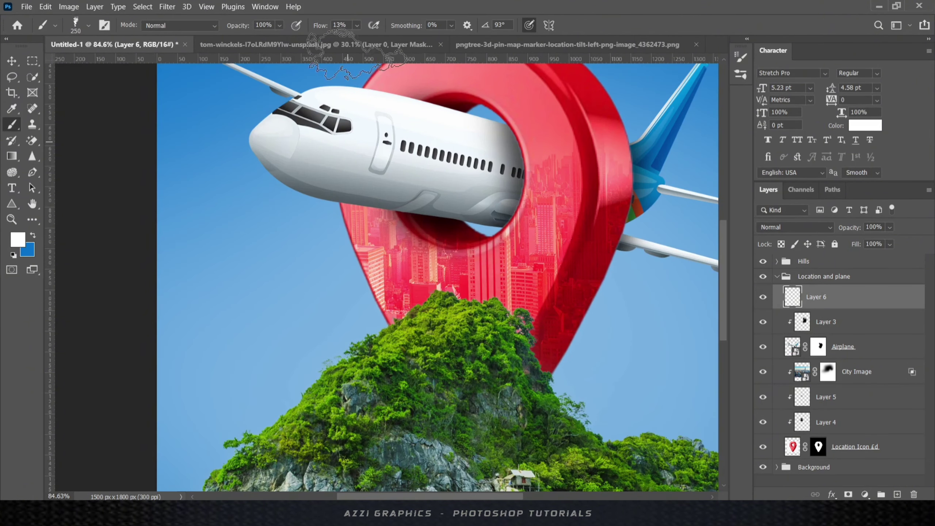
key(shift+0)
click(254, 261)
right_click(259, 265)
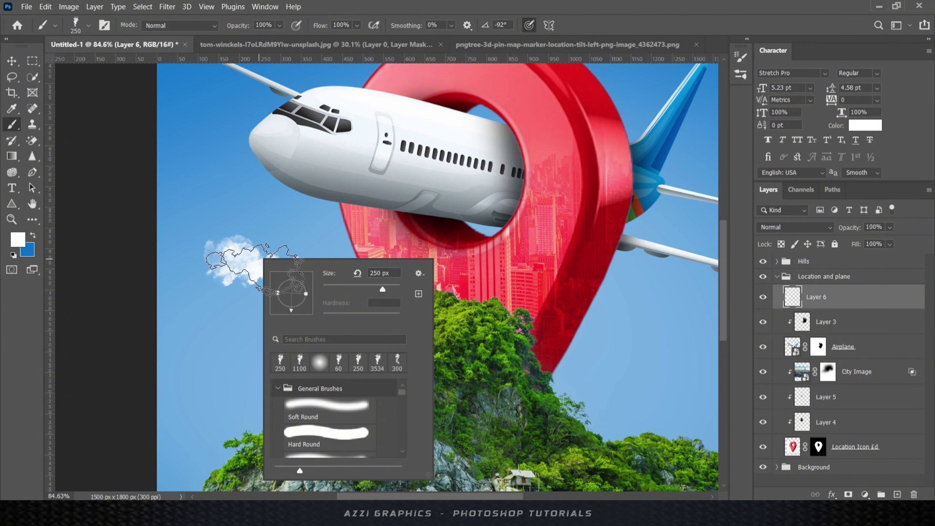
key(Escape)
- Move the cloud onto the mountain top above Hills and enlarge it to about 116%
key(v)
drag(334, 282, 460, 326)
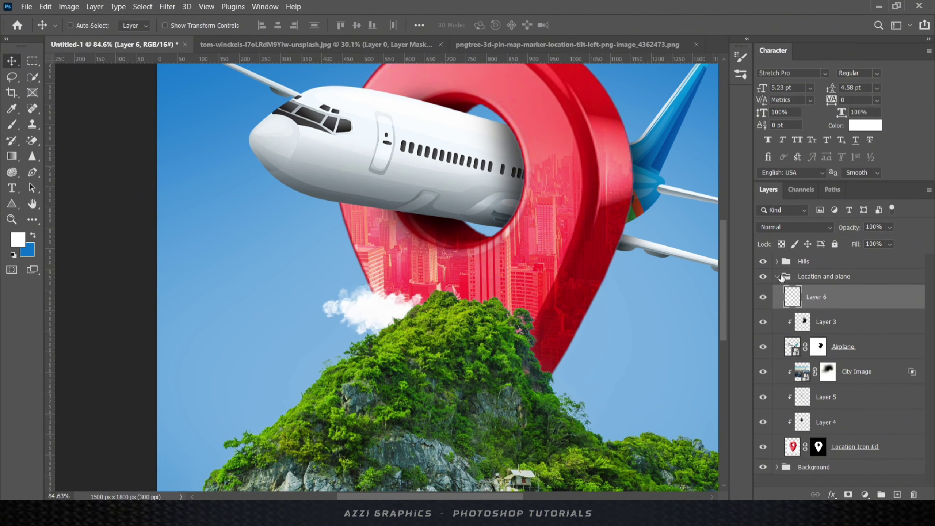
drag(830, 299, 829, 256)
drag(380, 296, 395, 294)
key(ctrl+t)
drag(445, 340, 480, 364)
key(Return)
key(ctrl+0)
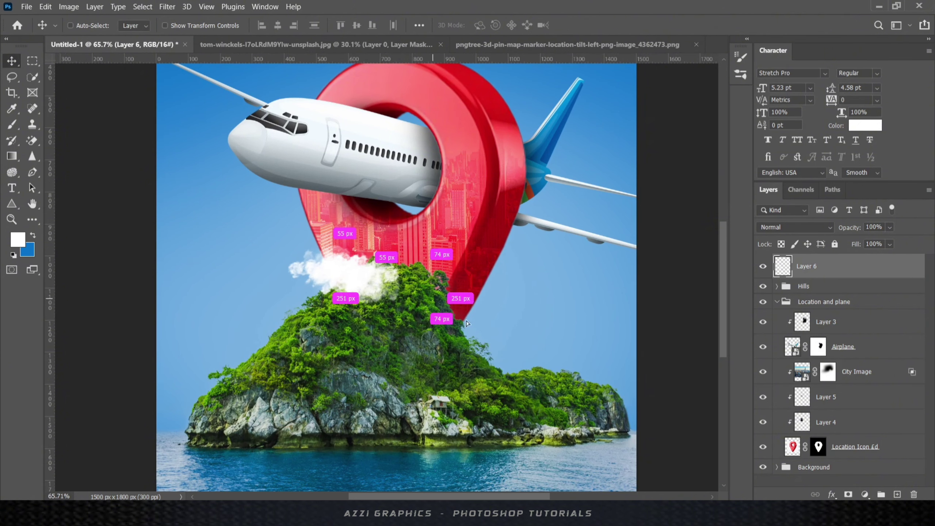
- Duplicate the cloud beside the pin's base and make the copy wider and slightly taller
drag(467, 323, 539, 322)
key(ctrl+t)
click(604, 25)
scroll(478, 286, down, 4)
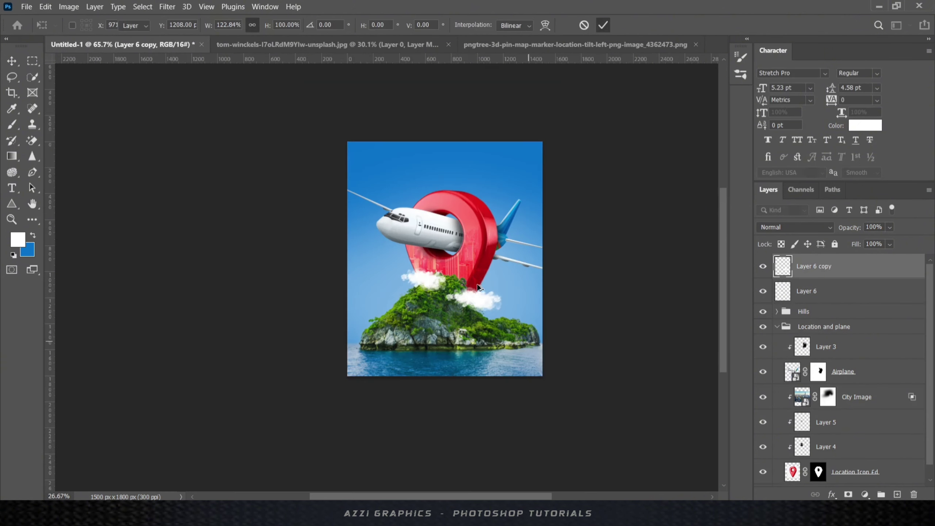
scroll(480, 288, up, 5)
key(ctrl+t)
drag(468, 306, 468, 311)
click(604, 25)
scroll(488, 263, down, 5)
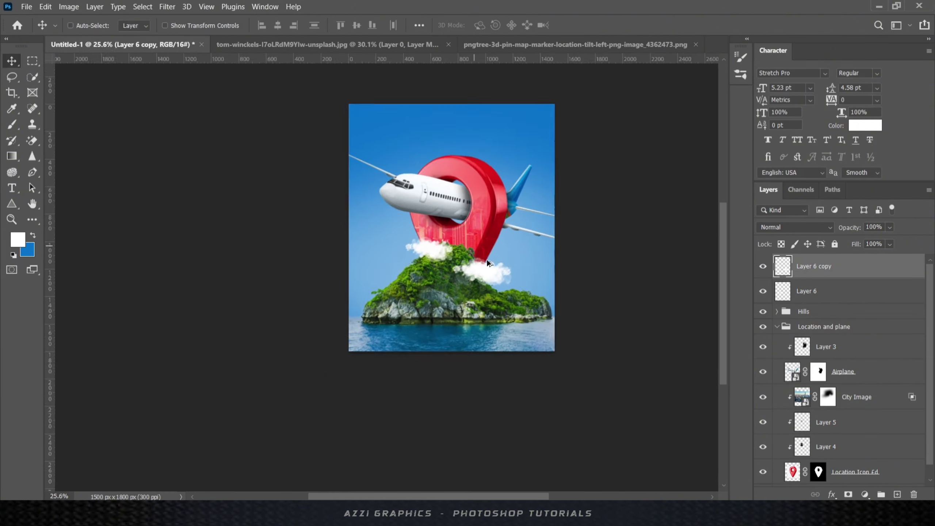
scroll(486, 259, up, 2)
- Name the cloud layers Cloud 1 and Cloud 2 and group them as 'Clouds'
key(alt+bracketleft)
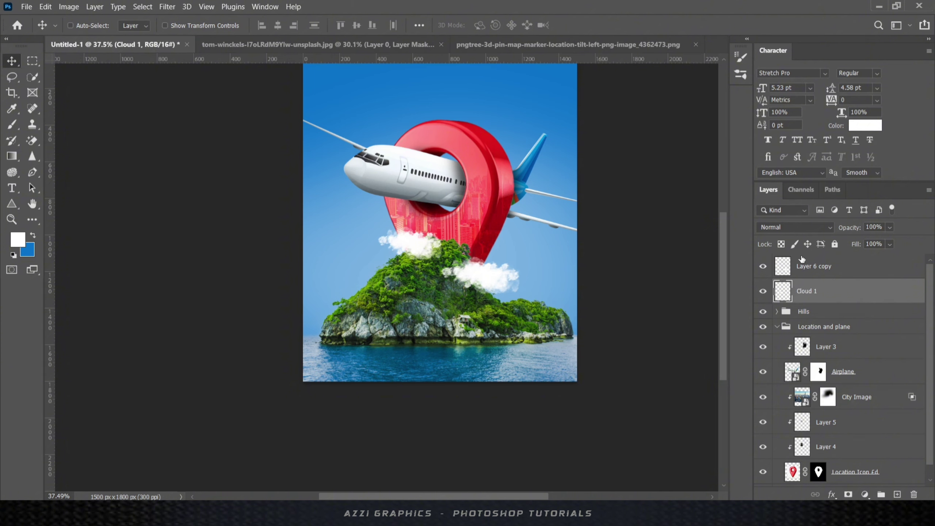
double_click(807, 266)
shift+click(806, 291)
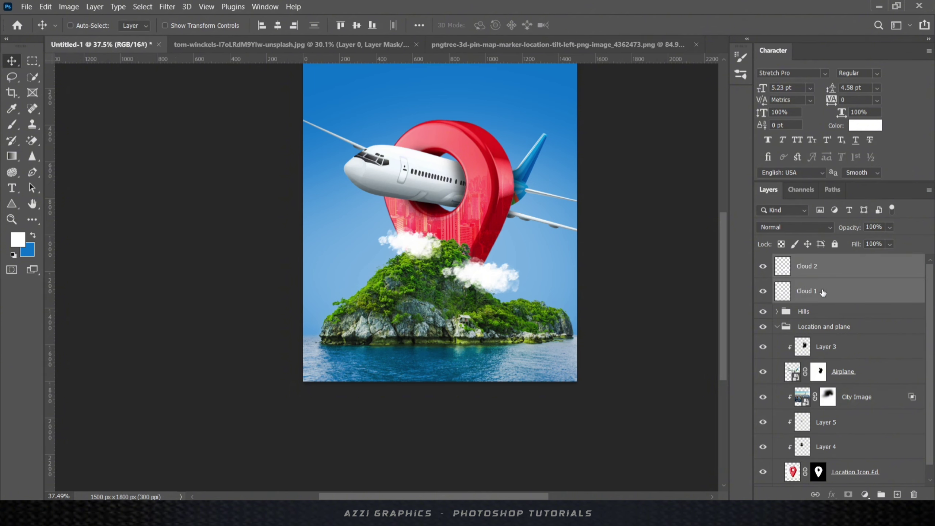
key(ctrl+g)
double_click(812, 261)
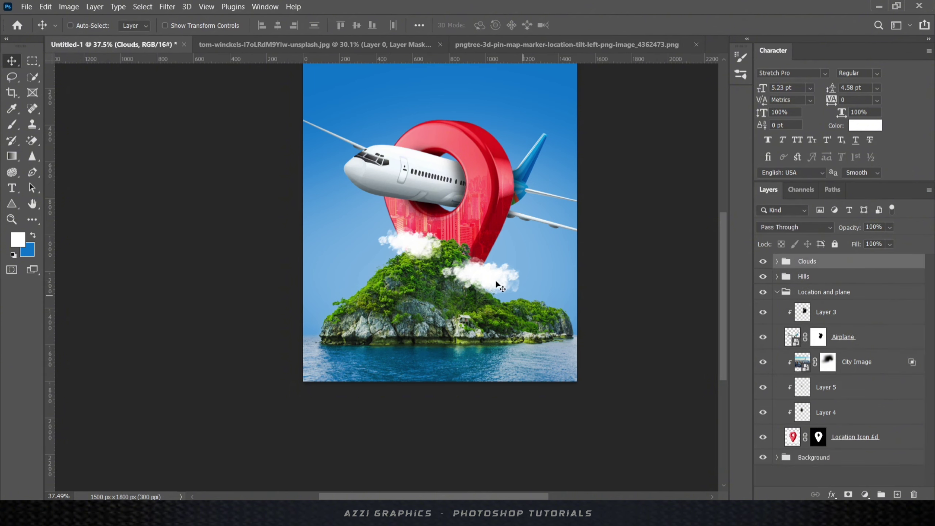
- Lower the Hills and Location and plane groups slightly on the poster
click(810, 279)
shift+click(809, 296)
key(shift+Down)
key(shift+Down)
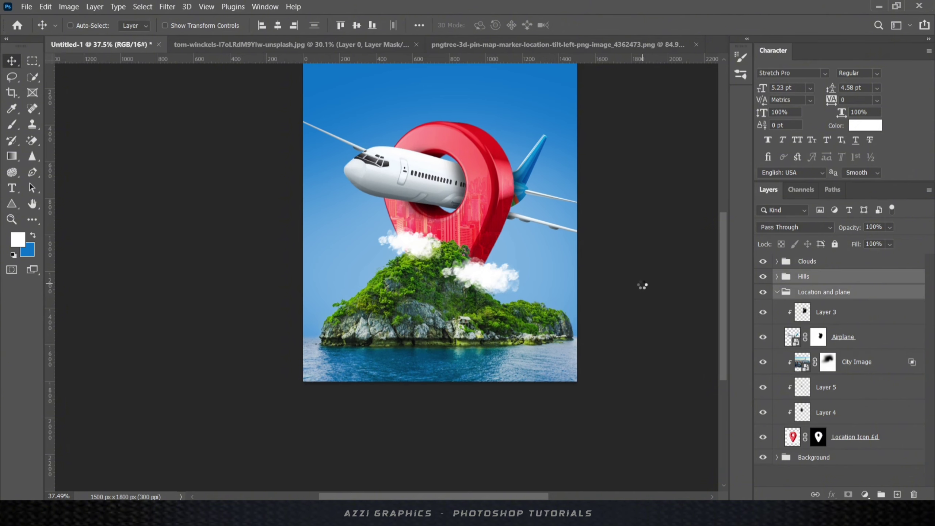
key(shift+Down)
key(shift+Down)
drag(458, 185, 458, 195)
key(shift+Up)
key(shift+Up)
key(shift+Up)
key(shift+Up)
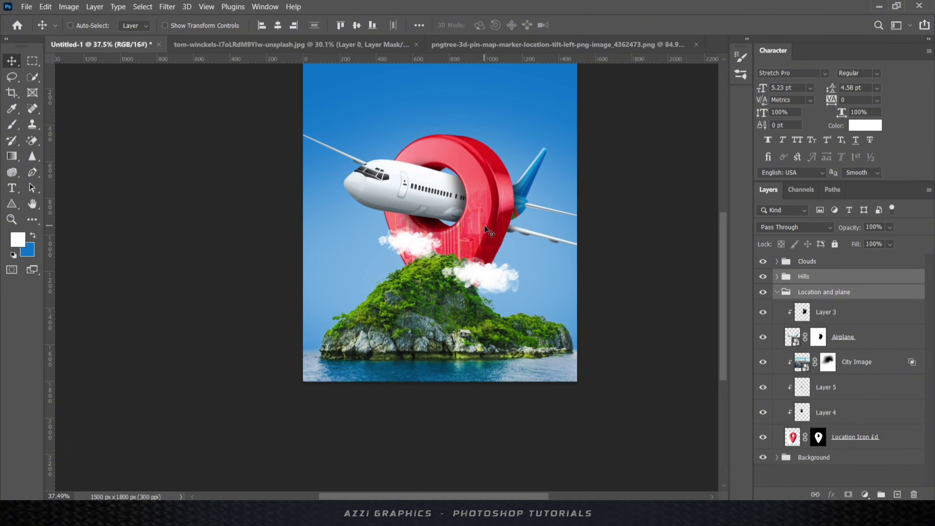
scroll(482, 225, down, 3)
scroll(437, 296, up, 4)
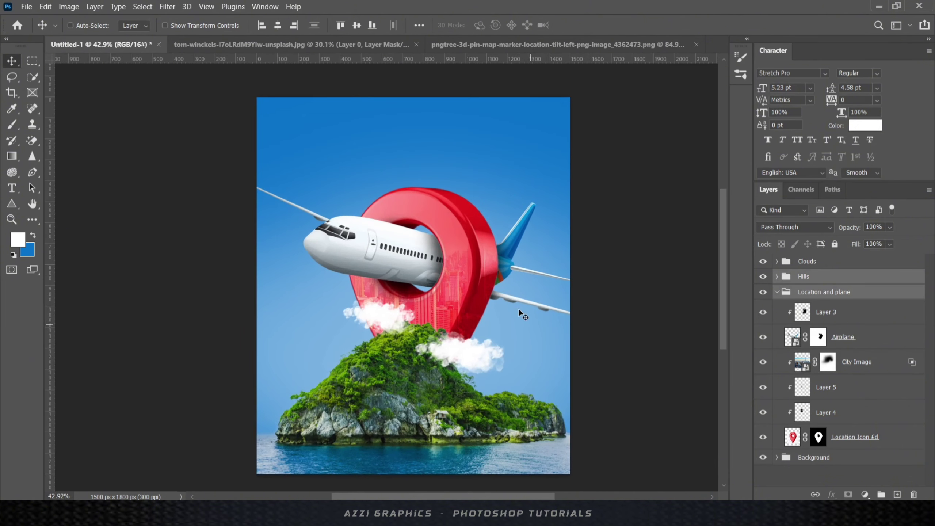
- Add a new empty layer above the Clouds group
click(833, 312)
click(826, 263)
click(897, 494)
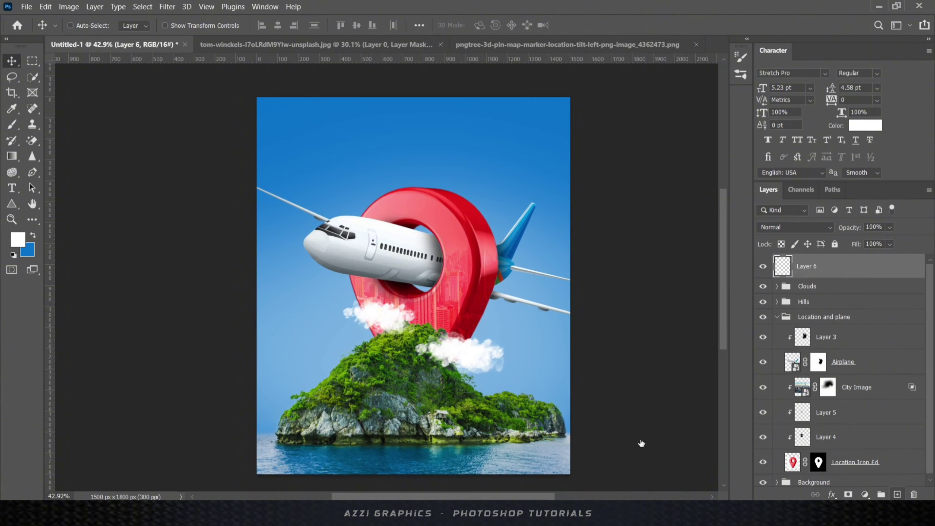
key(alt+Tab)
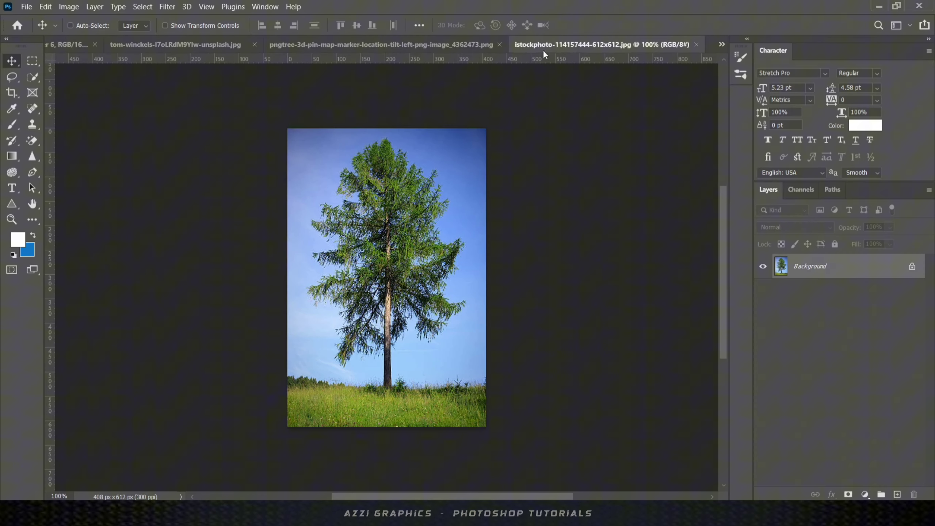
- Open the tree photo, close the island photo unsaved, and unlock its background as Layer 0
click(543, 49)
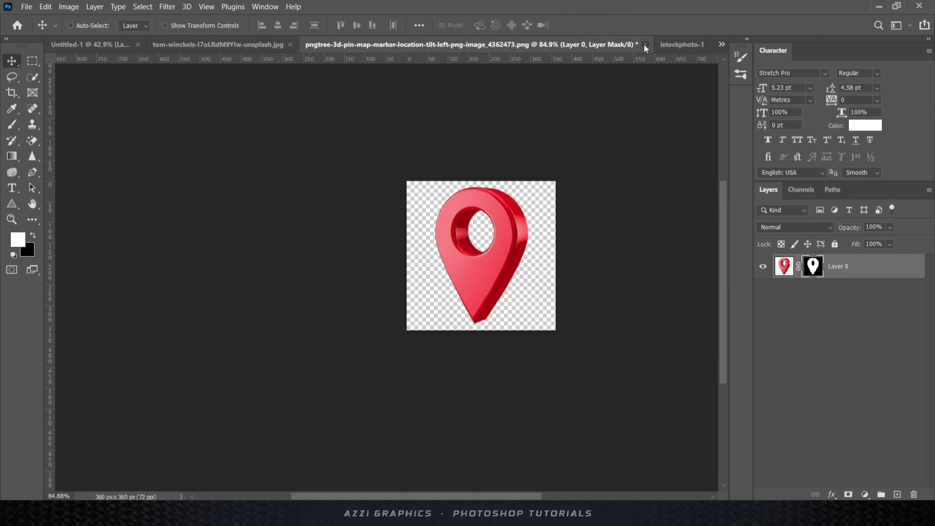
click(437, 46)
click(447, 45)
key(n)
double_click(892, 274)
click(566, 149)
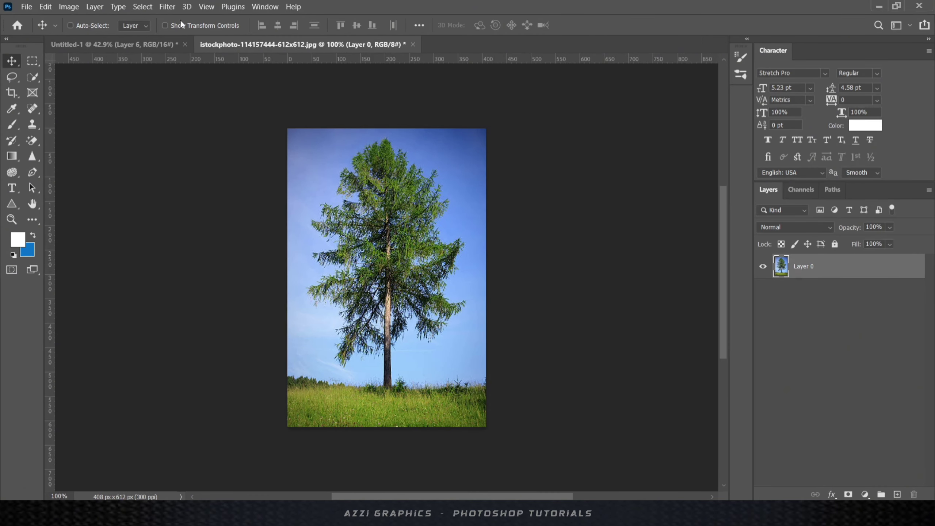
- Select the tree and refine its lower-left, upper-right and right edges in Select and Mask
click(151, 9)
click(180, 120)
key(w)
click(426, 26)
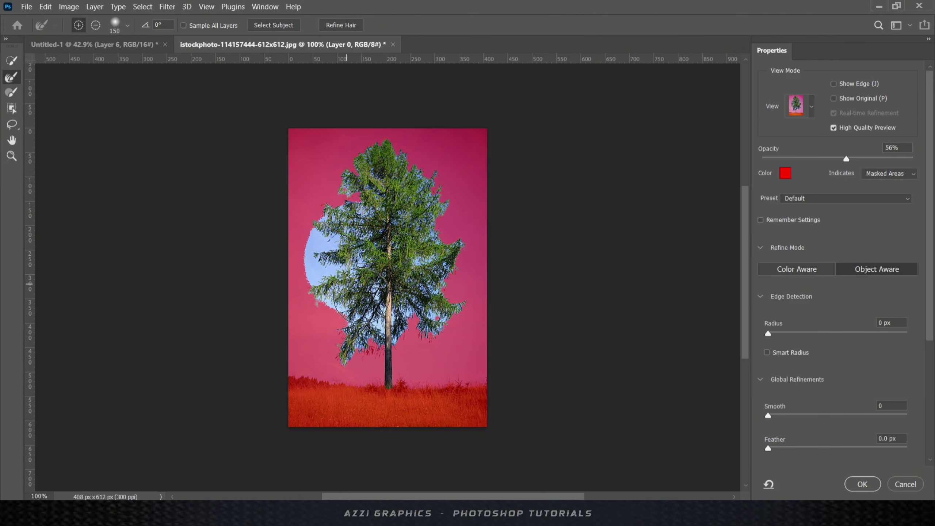
drag(333, 279, 359, 353)
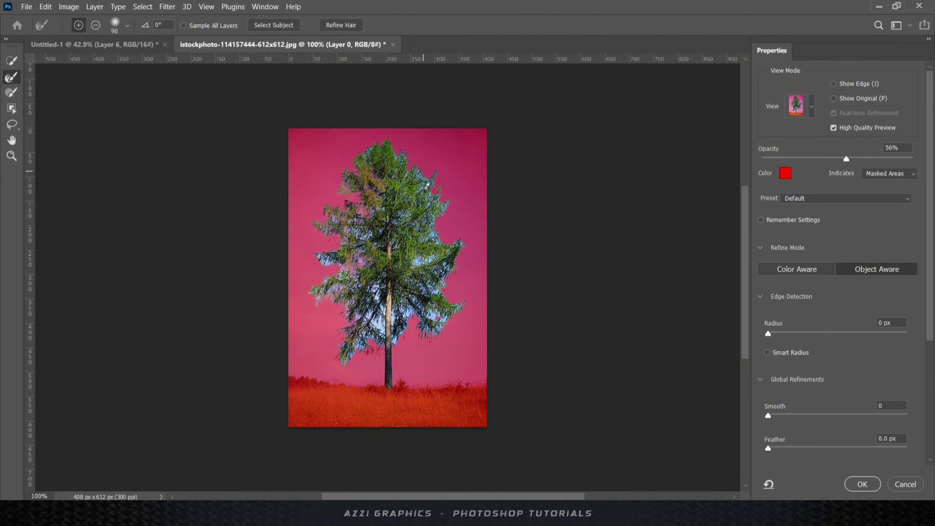
drag(412, 154, 428, 218)
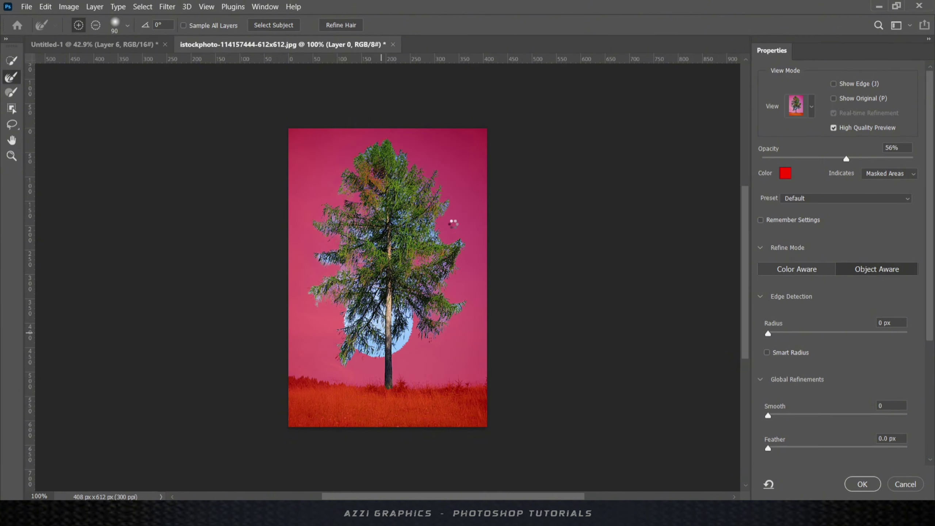
drag(446, 206, 450, 299)
- Output the tree as New Layer with Layer Mask and drag it into the poster
scroll(830, 405, down, 5)
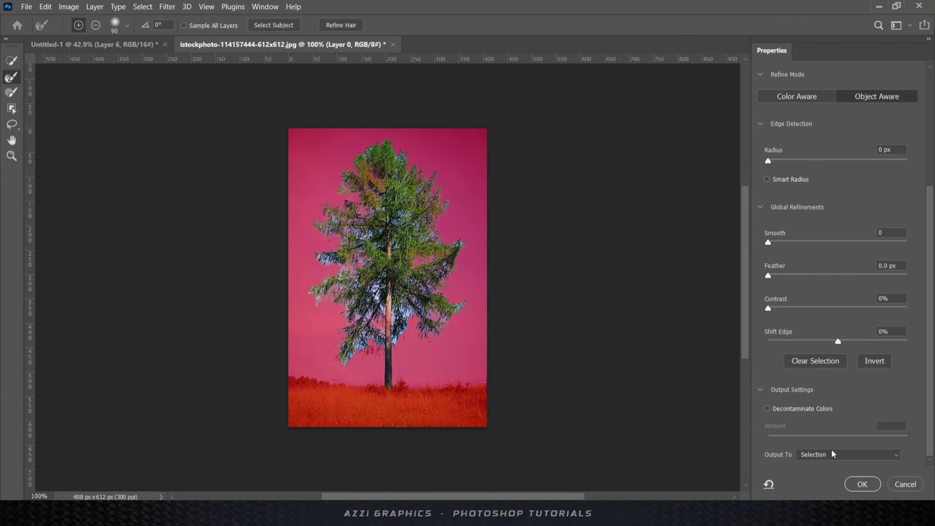
click(834, 455)
click(839, 475)
click(862, 485)
click(12, 61)
drag(387, 239, 519, 355)
- Shrink the tree, place it on the island's right slope and tilt it about 16 degrees
click(459, 209)
key(ctrl+t)
drag(561, 305, 533, 347)
scroll(537, 362, up, 5)
drag(515, 385, 546, 336)
drag(587, 266, 614, 295)
drag(575, 292, 591, 278)
key(Return)
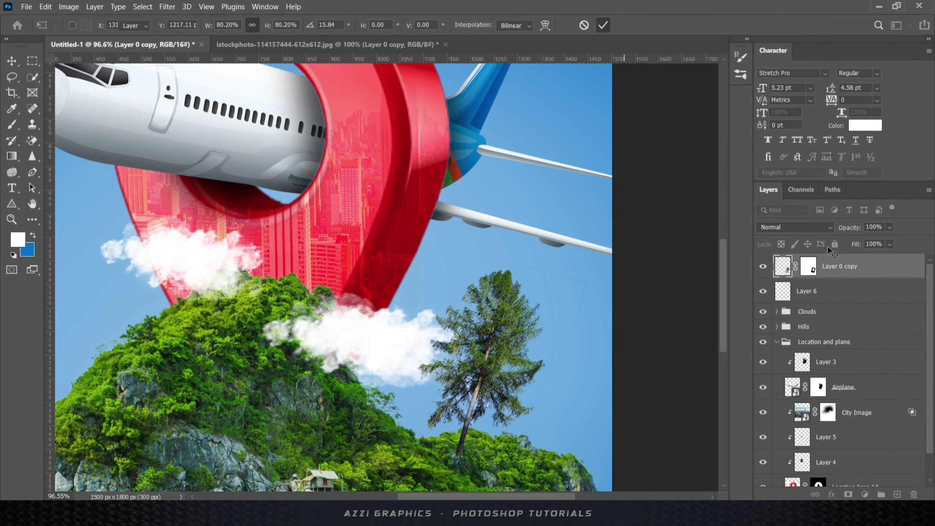
- Move the tree into the Location and plane group behind the hill, paint its mask, and enlarge it slightly
drag(841, 267, 848, 350)
drag(492, 335, 513, 341)
click(818, 337)
key(b)
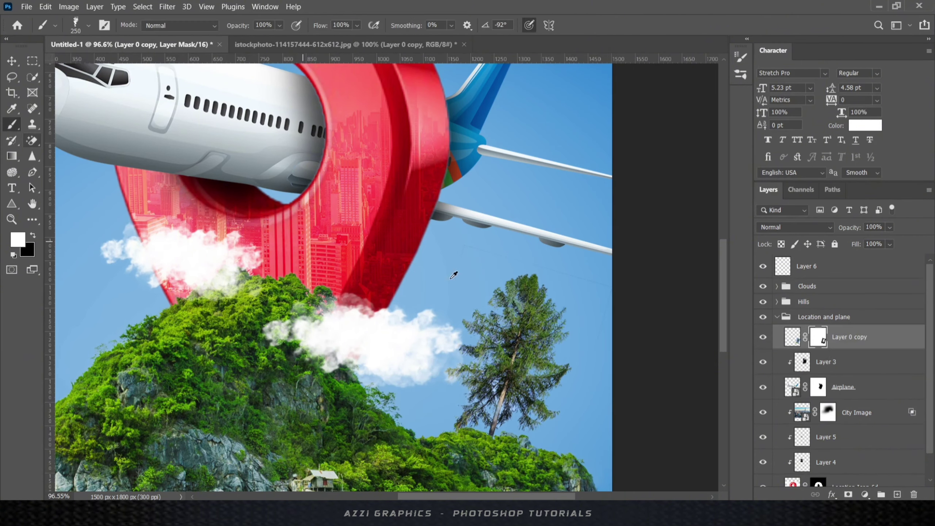
scroll(464, 268, up, 5)
scroll(645, 267, down, 8)
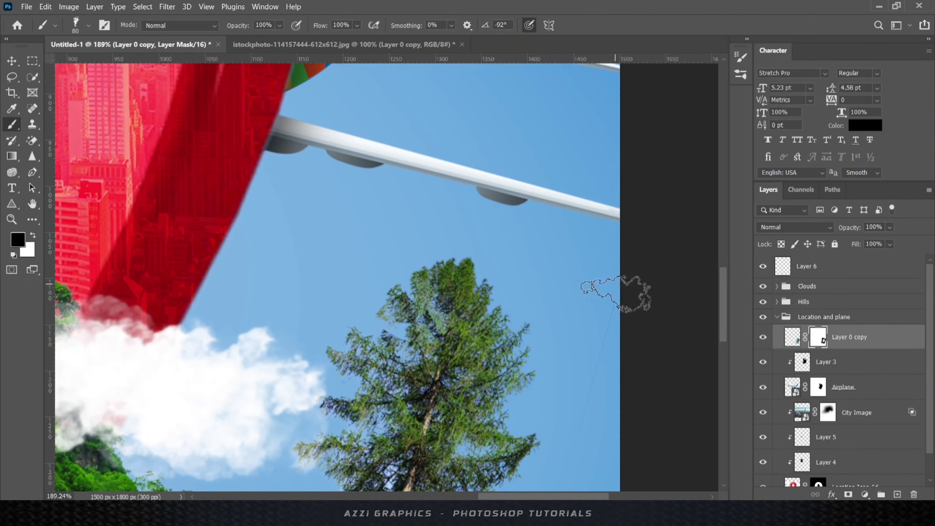
key(v)
scroll(612, 315, down, 1)
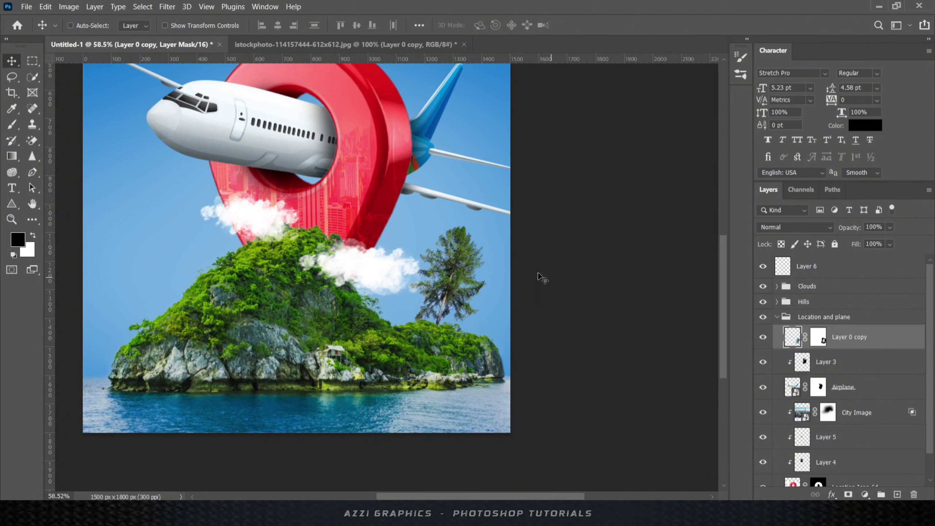
key(ctrl+t)
drag(383, 209, 374, 198)
scroll(451, 302, up, 4)
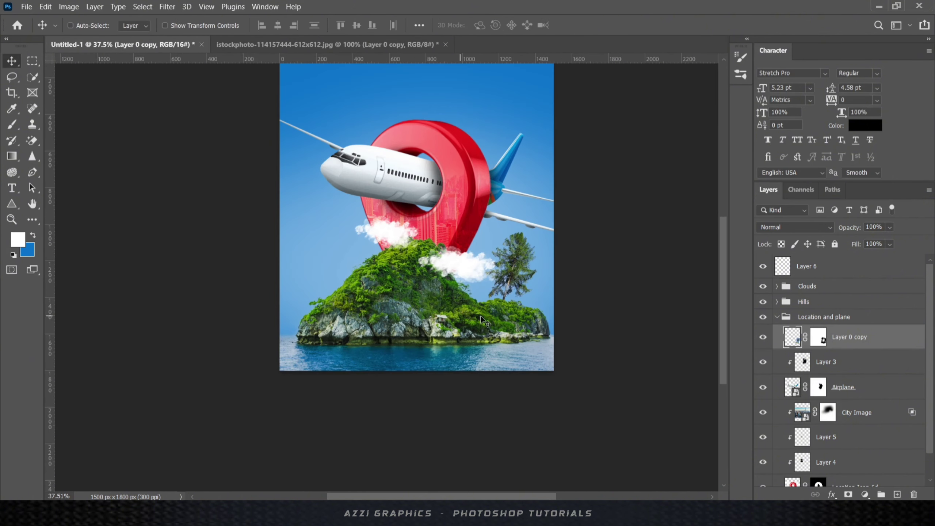
- Select Cloud 2 inside the Clouds group and enlarge it slightly
click(804, 301)
click(777, 286)
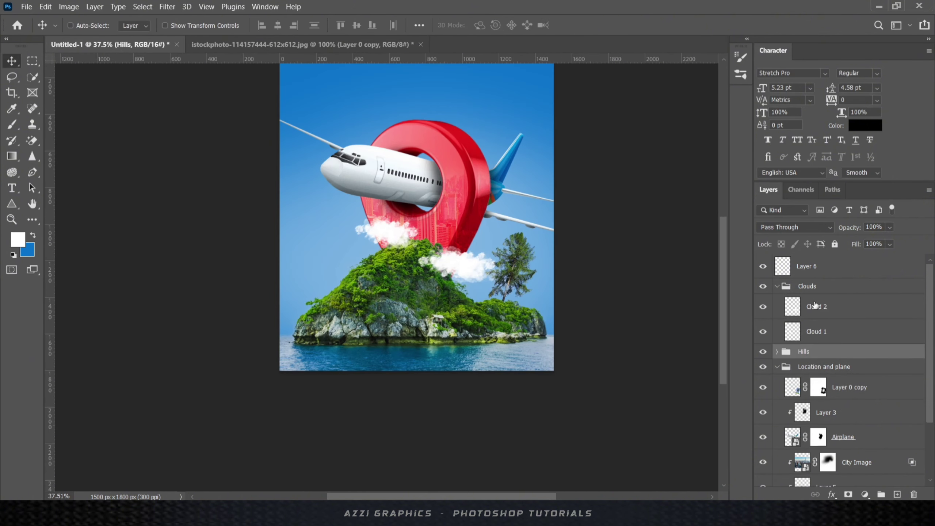
click(817, 307)
key(ctrl+t)
drag(494, 245, 506, 240)
- Duplicate Cloud 2 behind the pin's top and shrink the copy to about 66%
key(Return)
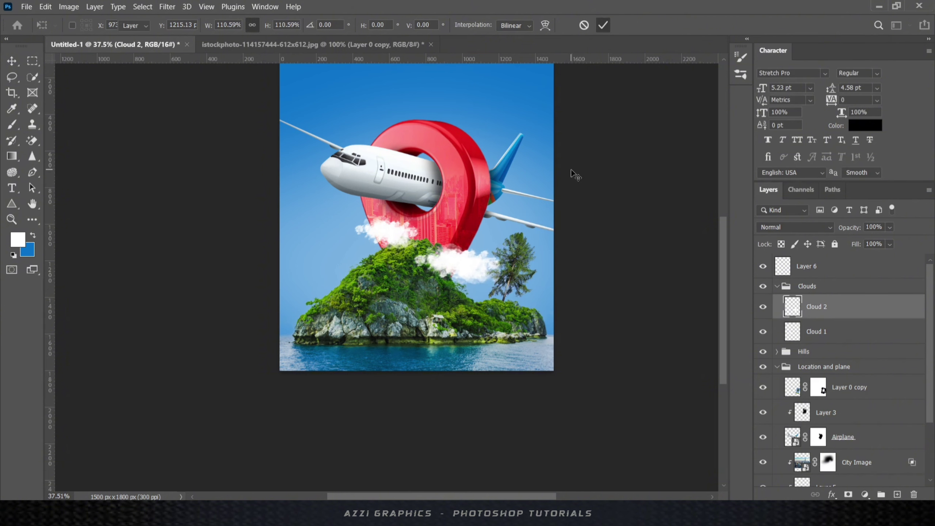
drag(823, 309, 827, 372)
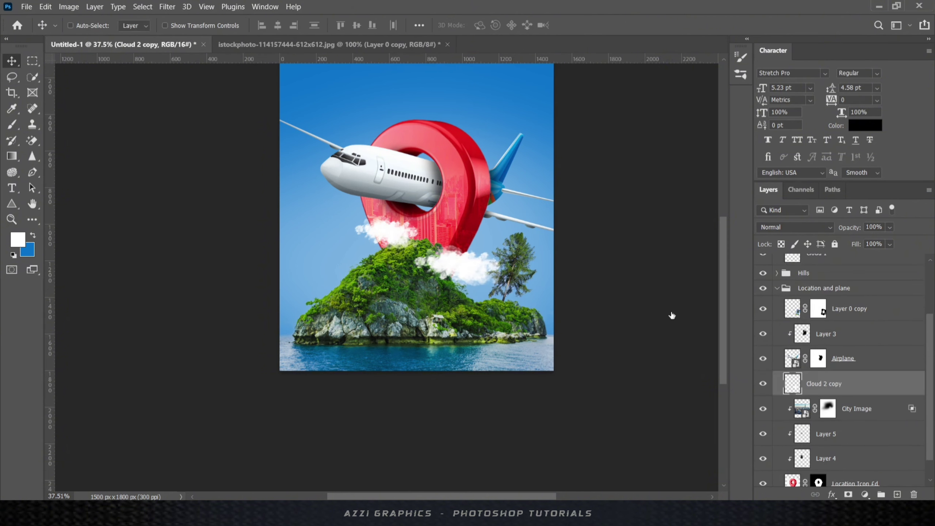
drag(475, 266, 487, 130)
drag(810, 386, 825, 457)
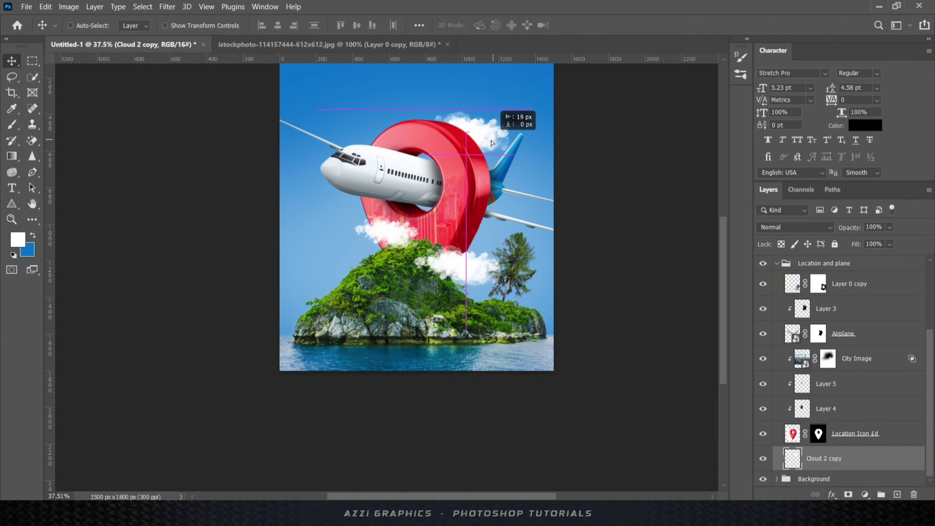
key(ctrl+t)
drag(510, 118, 482, 147)
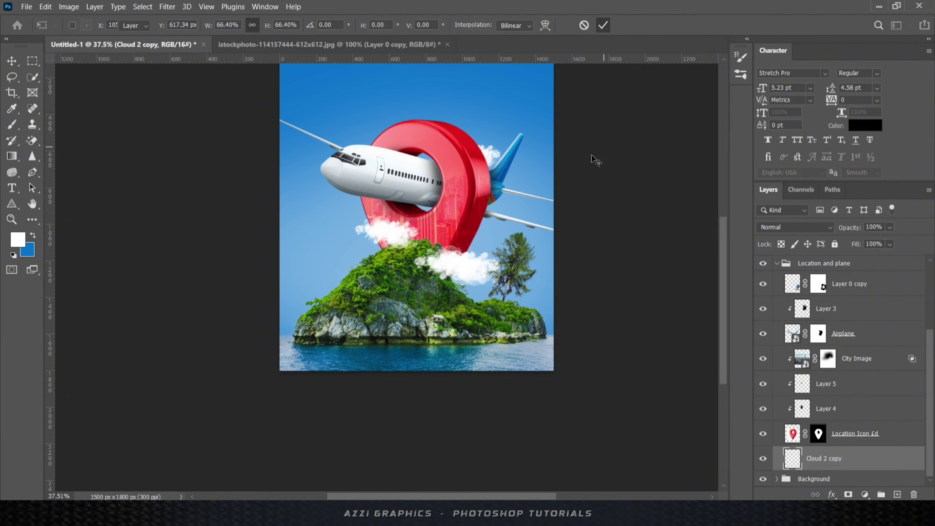
key(Return)
- Shrink Cloud 1 back a little and fit the poster in view
scroll(784, 369, up, 5)
click(777, 367)
click(821, 331)
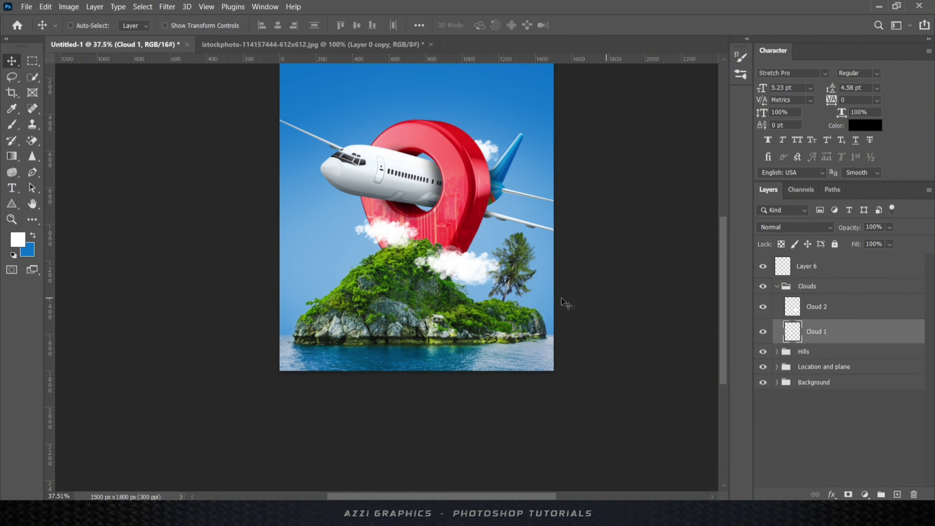
key(ctrl+t)
drag(354, 251, 338, 260)
drag(419, 214, 415, 224)
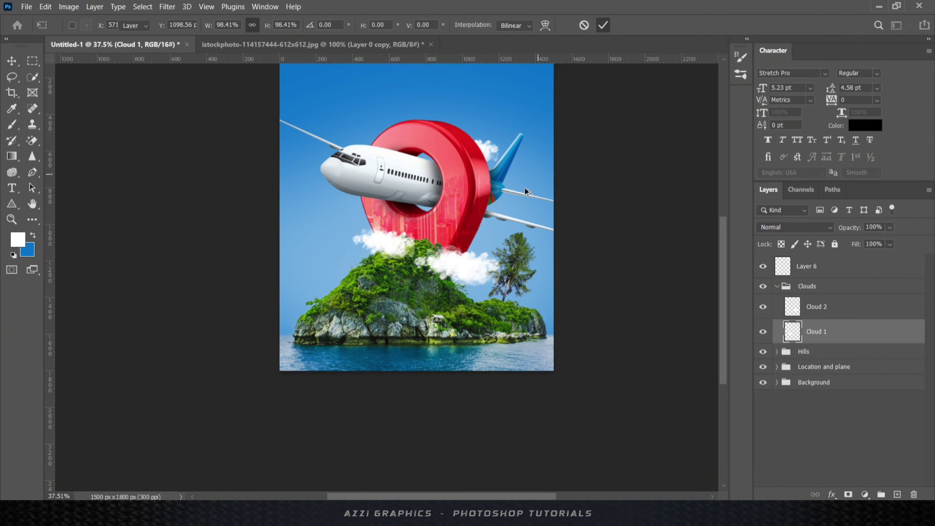
key(ctrl+0)
key(Return)
- Nudge the tree in the Location and plane group to a new position
click(807, 266)
click(777, 367)
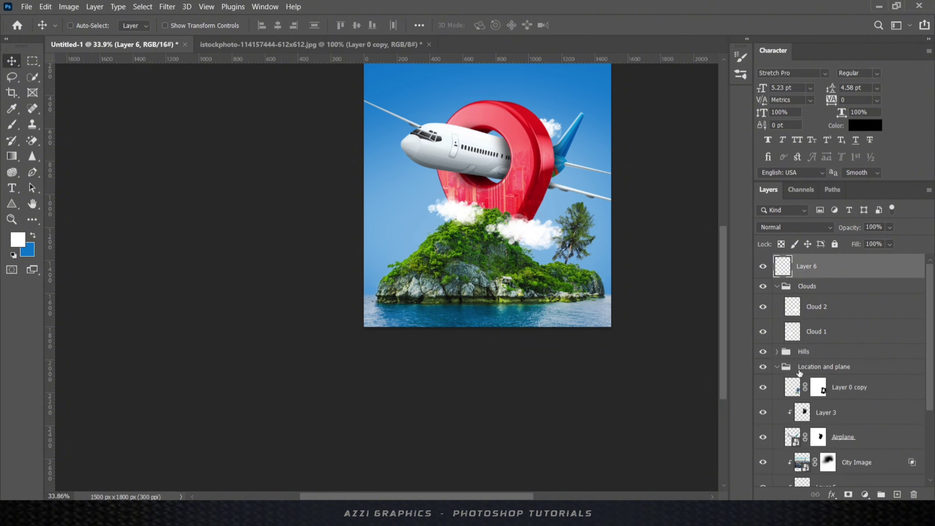
scroll(800, 373, down, 2)
click(773, 338)
key(ctrl+t)
drag(575, 242, 578, 253)
key(Return)
- Open the flying birds PNG from the source images folder
scroll(610, 252, down, 6)
scroll(398, 219, up, 6)
scroll(398, 220, down, 3)
scroll(526, 218, up, 3)
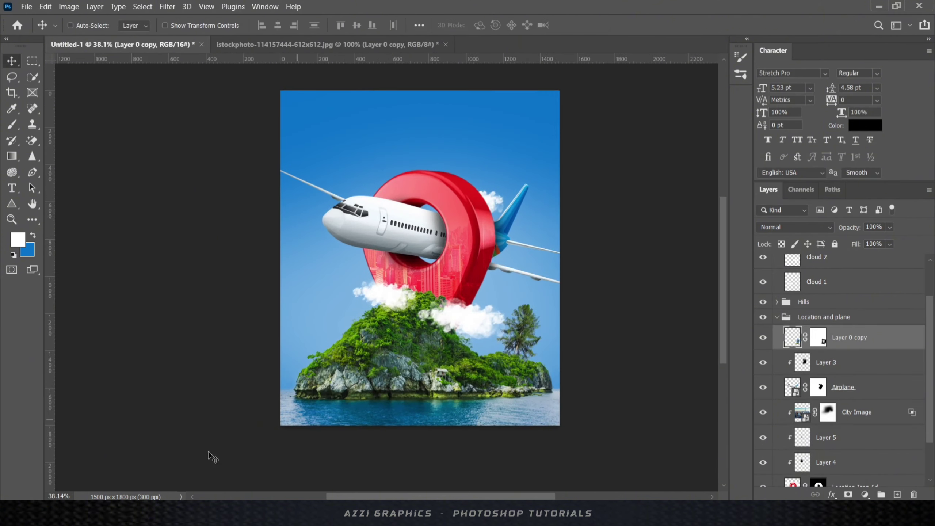
click(184, 514)
drag(688, 96, 479, 45)
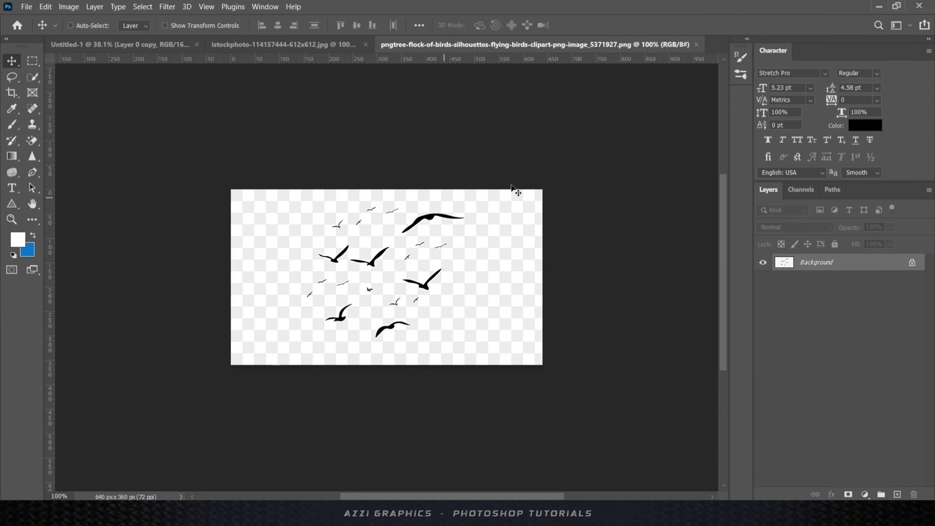
- Unlock the birds image and mask the black bird silhouettes using Color Range
double_click(816, 262)
click(566, 148)
click(142, 7)
click(163, 119)
click(430, 218)
click(756, 84)
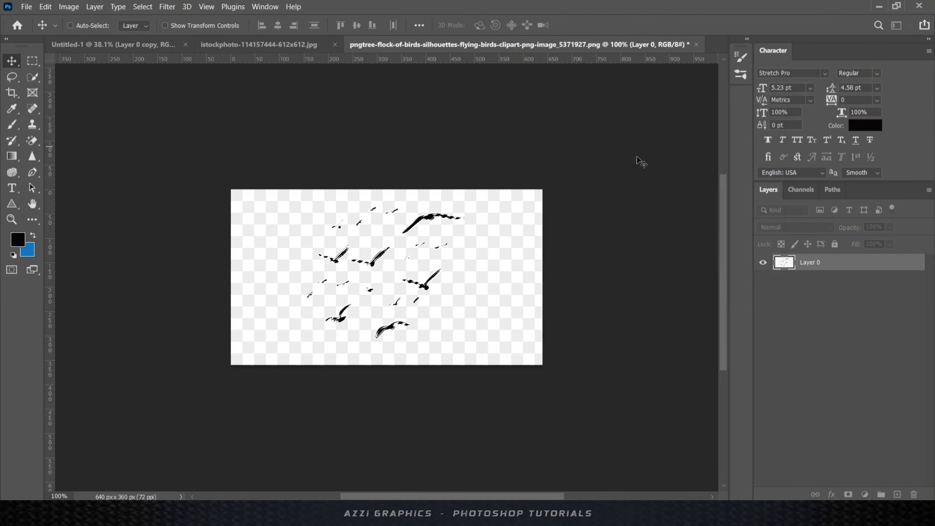
click(848, 494)
- Bring the masked birds into the poster as a Birds layer beside the red pin
click(785, 263)
drag(429, 219, 486, 231)
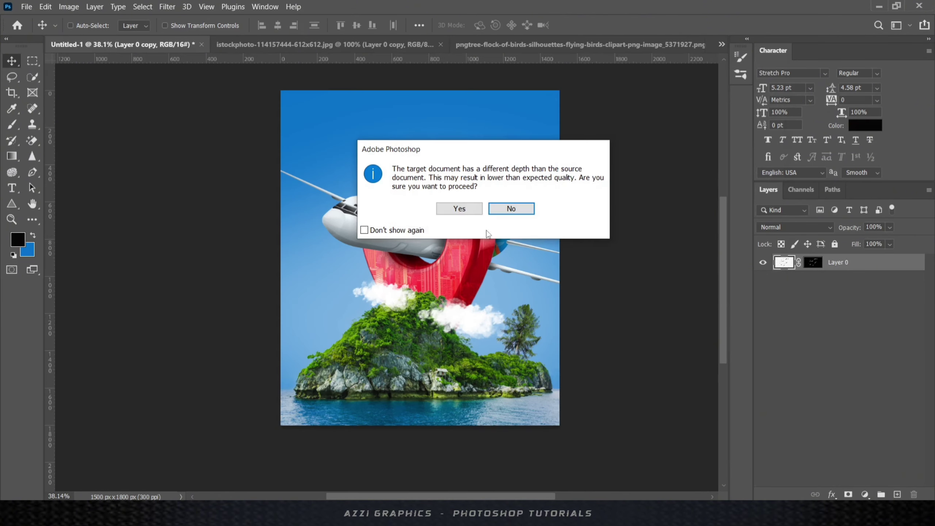
click(459, 208)
click(781, 313)
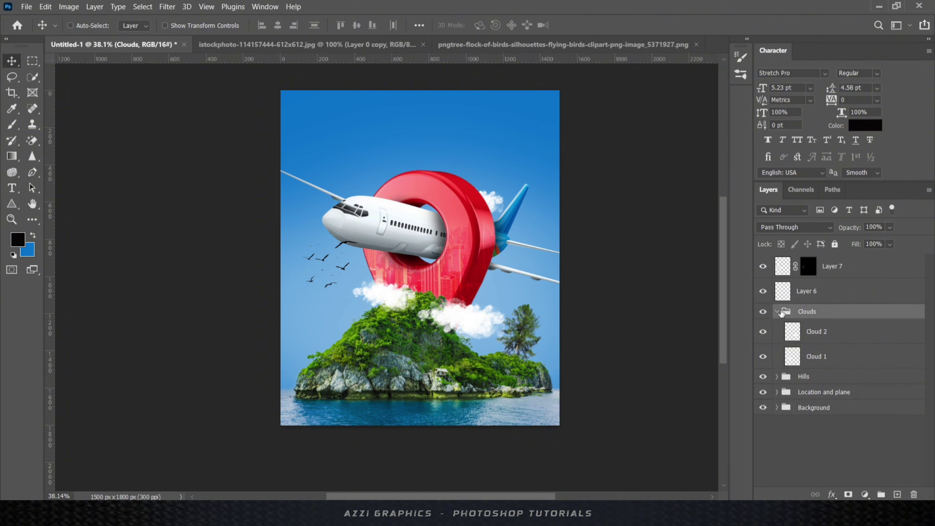
click(778, 312)
double_click(828, 266)
drag(331, 253, 324, 267)
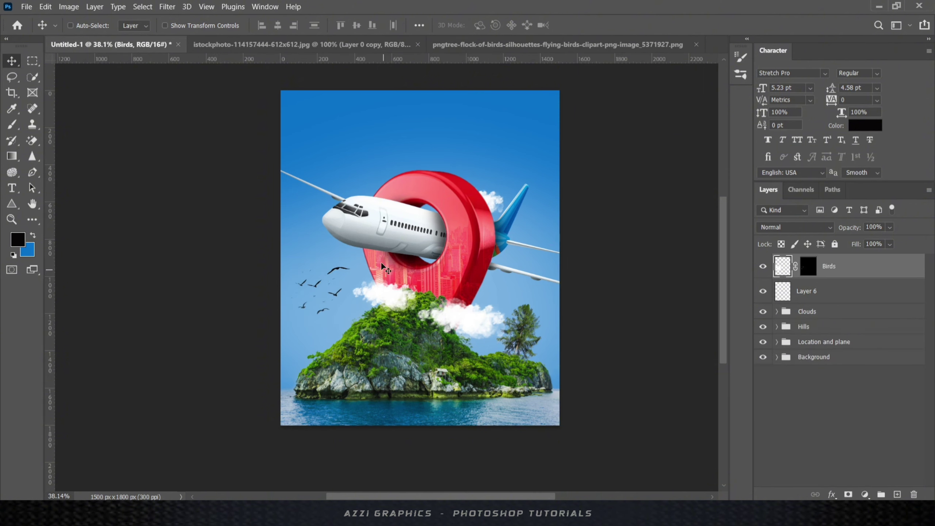
key(ctrl+t)
drag(379, 254, 388, 246)
click(603, 26)
mouse_move(343, 281)
mouse_down()
mouse_move(341, 273)
mouse_move(539, 221)
mouse_up()
- Paint the Birds copy mask and shrink that flock around its centre
click(808, 266)
key(b)
scroll(509, 250, up, 10)
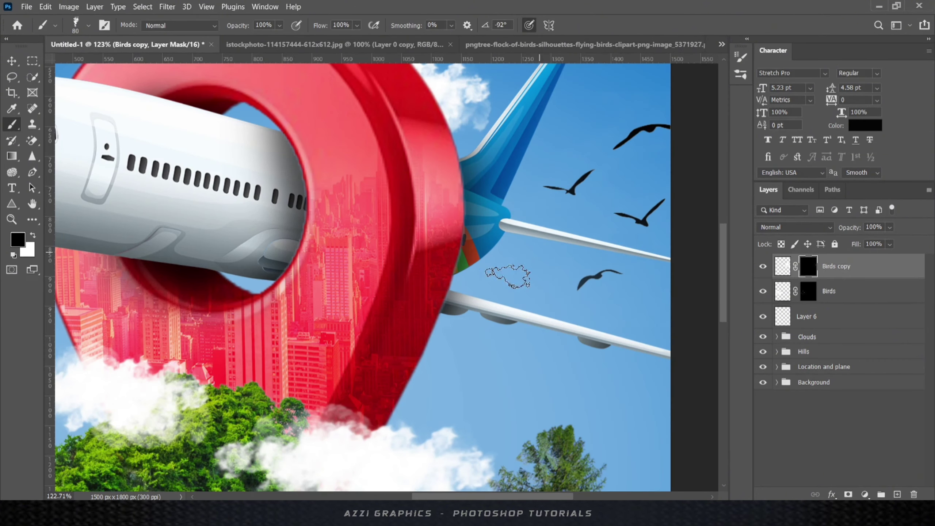
scroll(508, 276, down, 6)
key(v)
scroll(511, 165, up, 3)
key(ctrl+t)
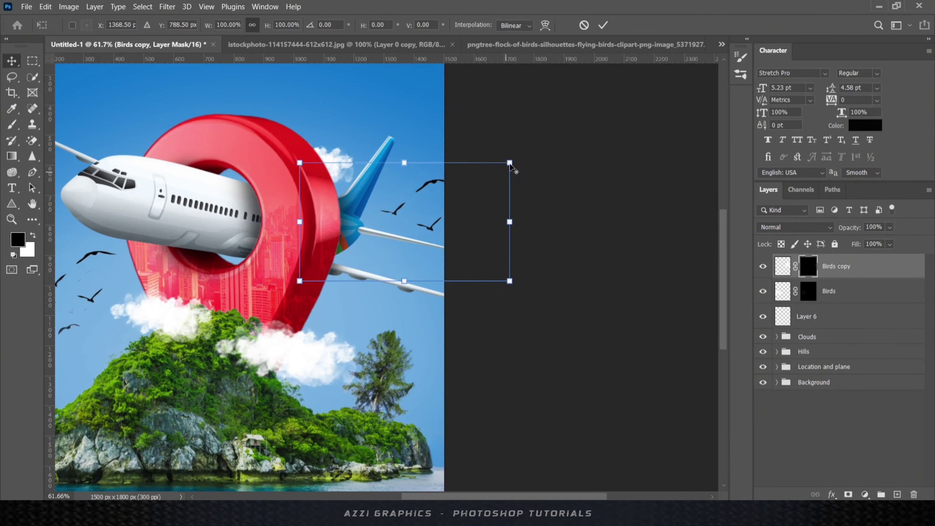
alt+drag(510, 164, 467, 187)
click(603, 26)
scroll(386, 277, down, 2)
- Duplicate the Birds flock to the right as Birds copy 2 and paint its mask
click(829, 291)
alt+drag(165, 279, 398, 307)
click(808, 291)
key(b)
scroll(317, 237, up, 11)
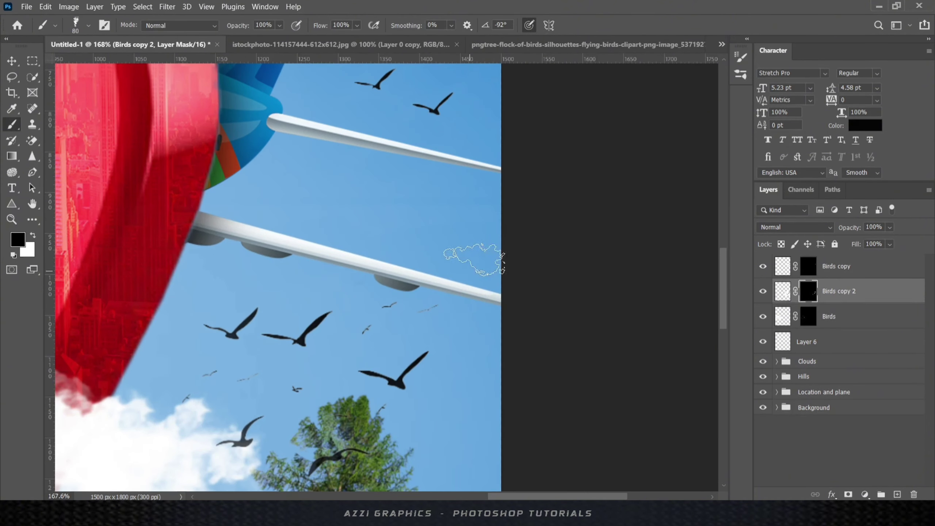
scroll(467, 265, down, 6)
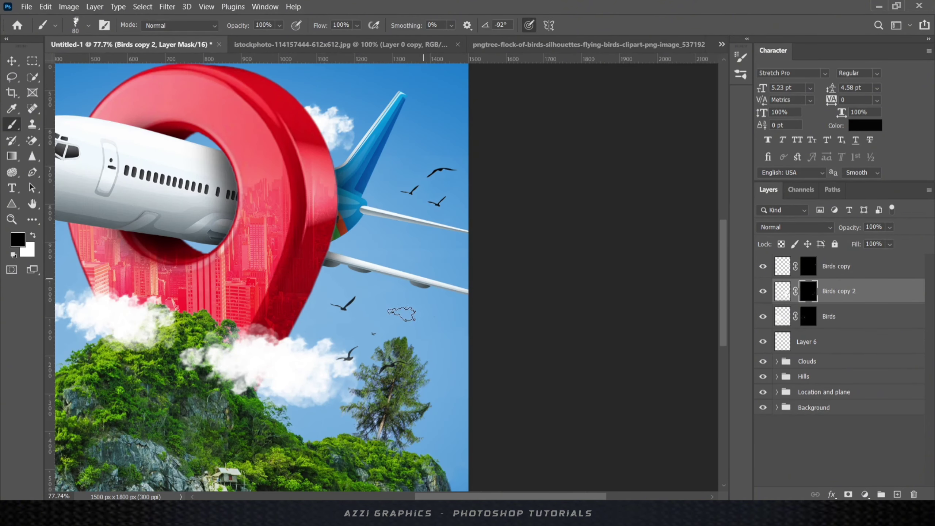
key(v)
- Shrink Birds copy 2 to about 75% and move it up and left
key(ctrl+t)
alt+drag(521, 251, 488, 268)
drag(375, 332, 356, 308)
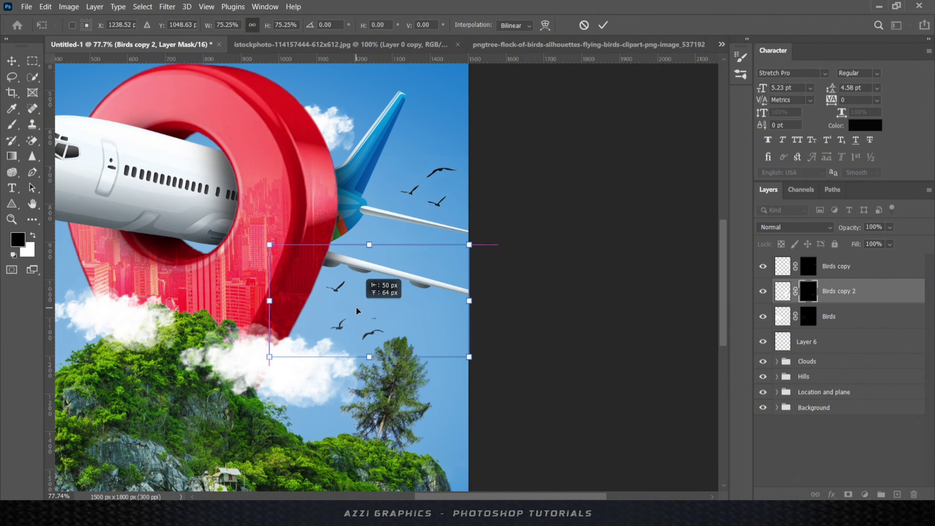
alt+drag(469, 245, 449, 264)
click(604, 26)
scroll(409, 275, down, 8)
scroll(295, 265, up, 3)
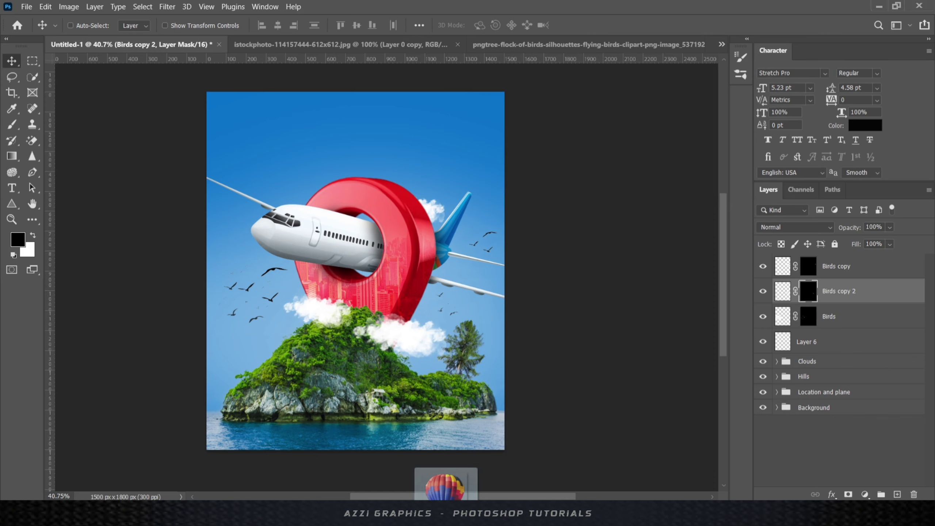
drag(438, 481, 263, 216)
- Shrink the balloon and place a rotated copy beside the plane's tail
drag(501, 92, 361, 252)
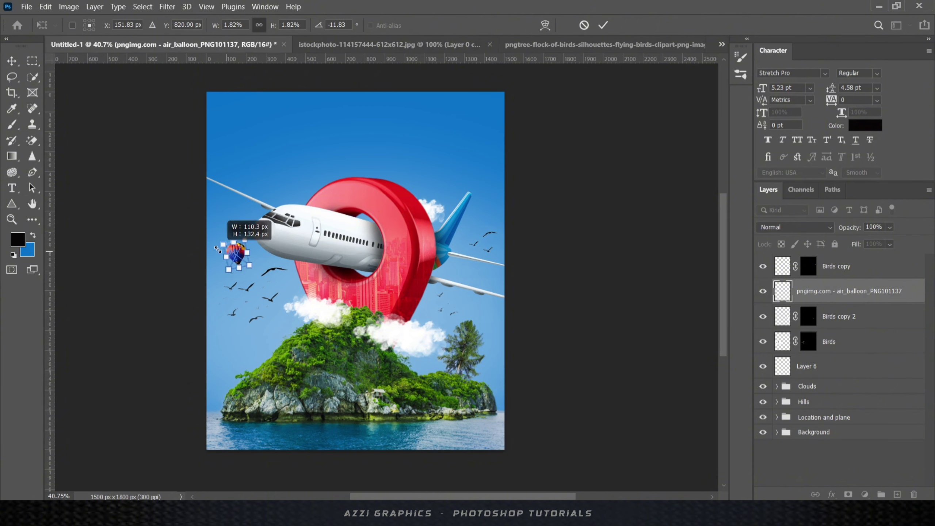
click(603, 26)
drag(226, 229, 513, 216)
key(ctrl+t)
scroll(486, 201, up, 5)
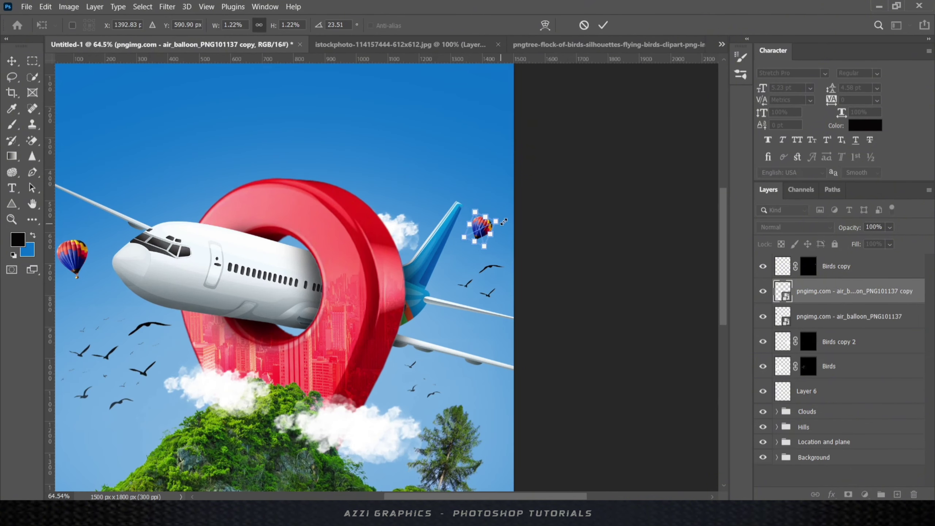
click(603, 25)
- Rename the balloons 'Baloon 1' and 'Baloon 2' and add a Hue/Saturation adjustment
double_click(812, 309)
text(Baloon )
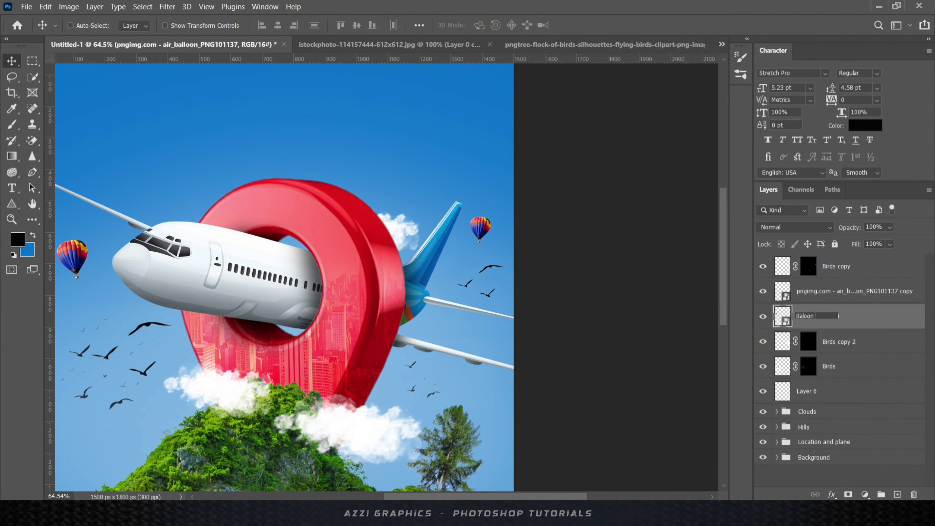
text(1)
key(Return)
double_click(817, 291)
text(Baloon 2)
key(Return)
click(865, 494)
click(848, 378)
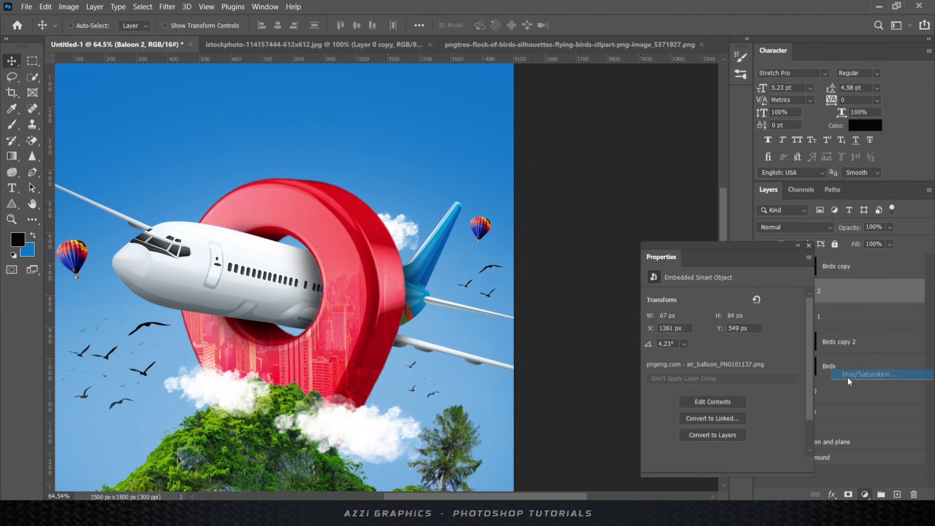
click(809, 246)
- Copy Baloon 1 down onto the island's left slope and resize it
click(825, 339)
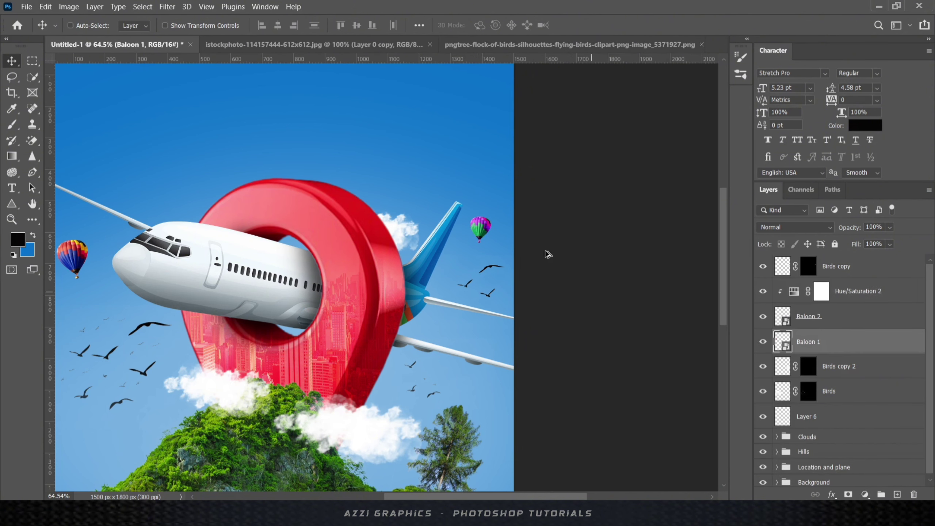
scroll(426, 256, down, 3)
drag(185, 302, 212, 407)
key(ctrl+t)
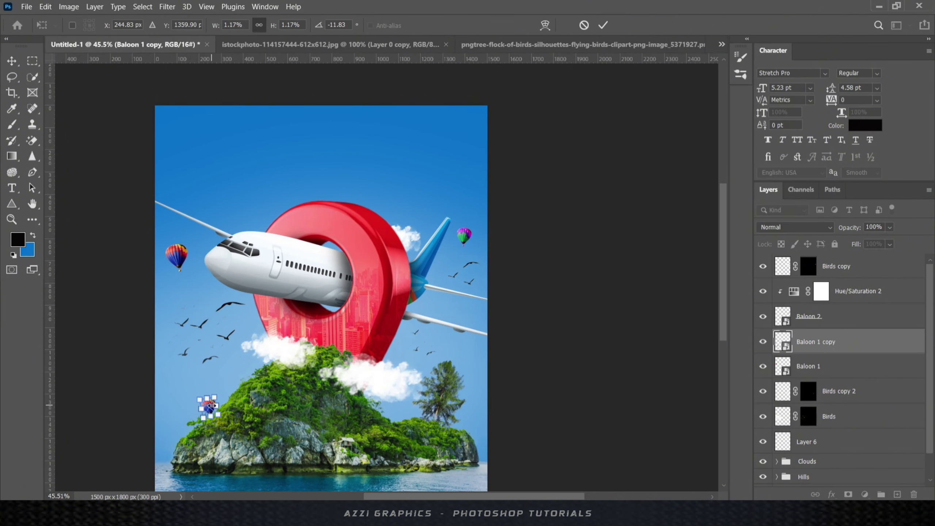
key(Return)
- Clip a copied Hue/Saturation to Baloon 1 copy and shift its hue to +143
drag(845, 293, 847, 330)
key(ctrl+0)
alt+click(844, 353)
double_click(795, 343)
drag(781, 340, 786, 344)
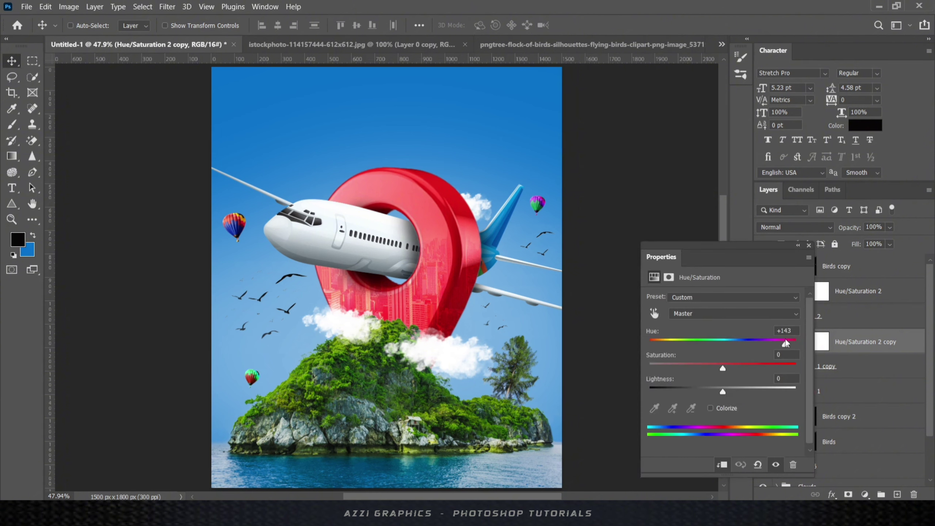
click(809, 245)
scroll(422, 229, down, 4)
scroll(424, 232, up, 3)
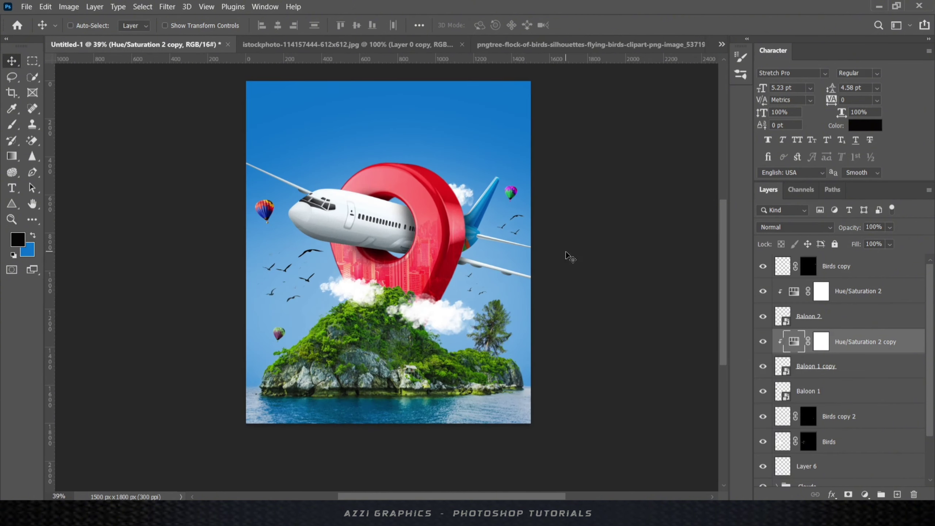
- Transform the top-right Baloon 2 layer
click(825, 316)
key(ctrl+t)
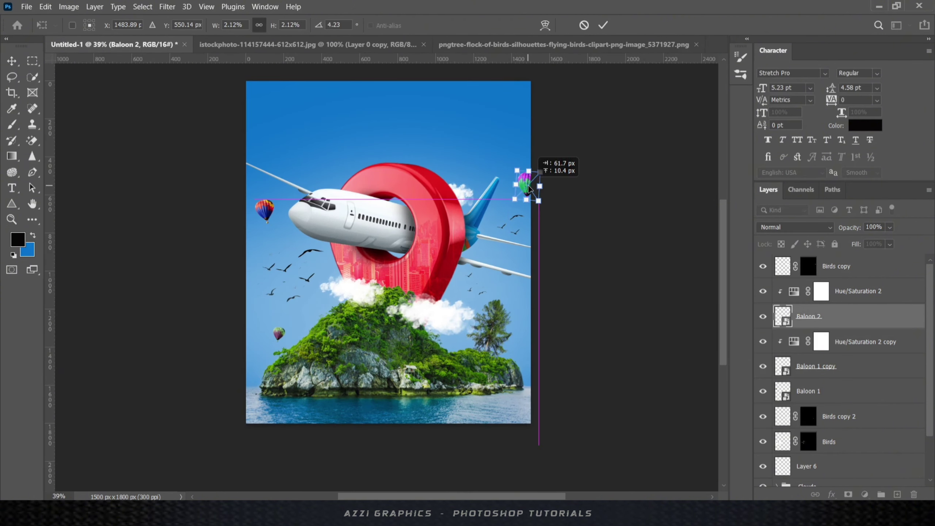
scroll(474, 273, down, 3)
scroll(462, 281, up, 3)
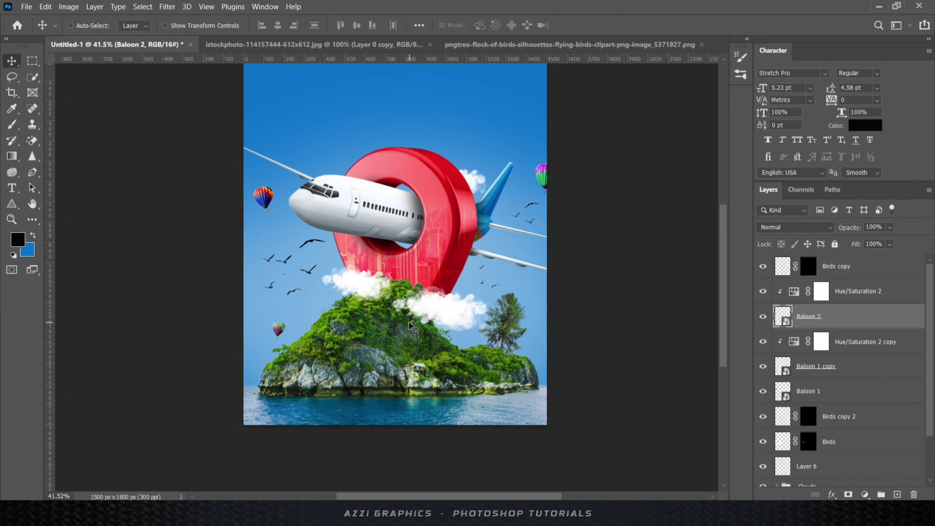
scroll(407, 264, down, 3)
scroll(409, 263, up, 2)
- Group the bird and balloon layers, down to Layer 6, into an Extra Elements group
click(841, 266)
scroll(832, 391, down, 1)
shift+click(833, 450)
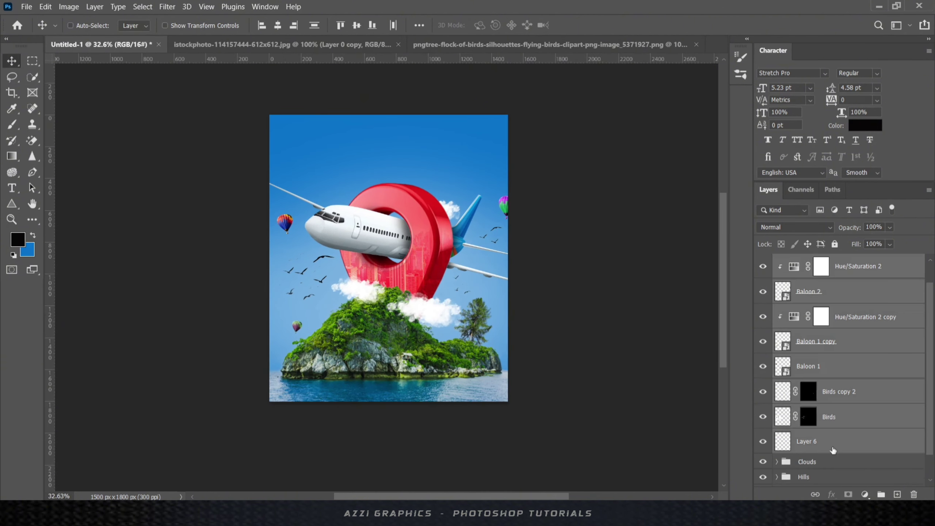
key(ctrl+g)
- Name the group Extra Elements, then add a new blue-filled layer with a layer mask
text(s)
key(Return)
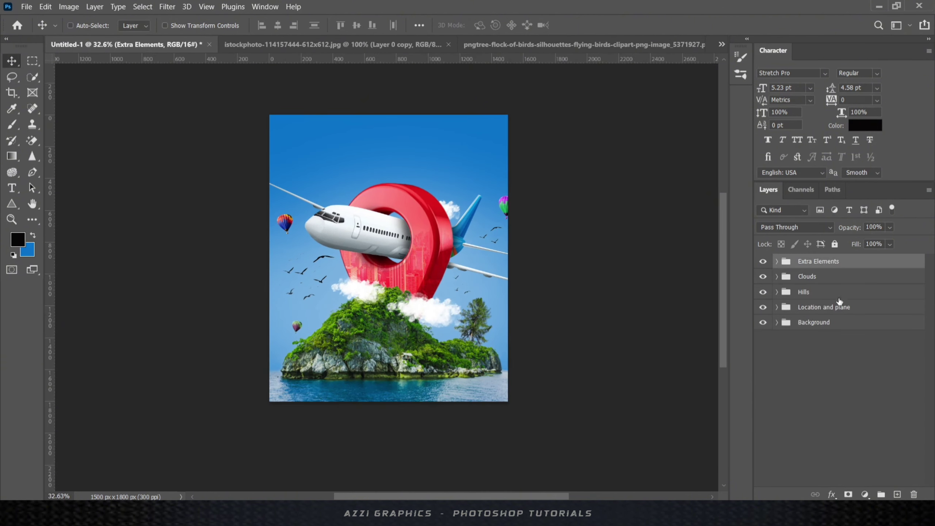
key(ctrl+shift+alt+n)
key(x)
key(alt+BackSpace)
click(847, 496)
- Draw a top-to-bottom gradient on the blue layer's mask and lower the fade's top edge
key(g)
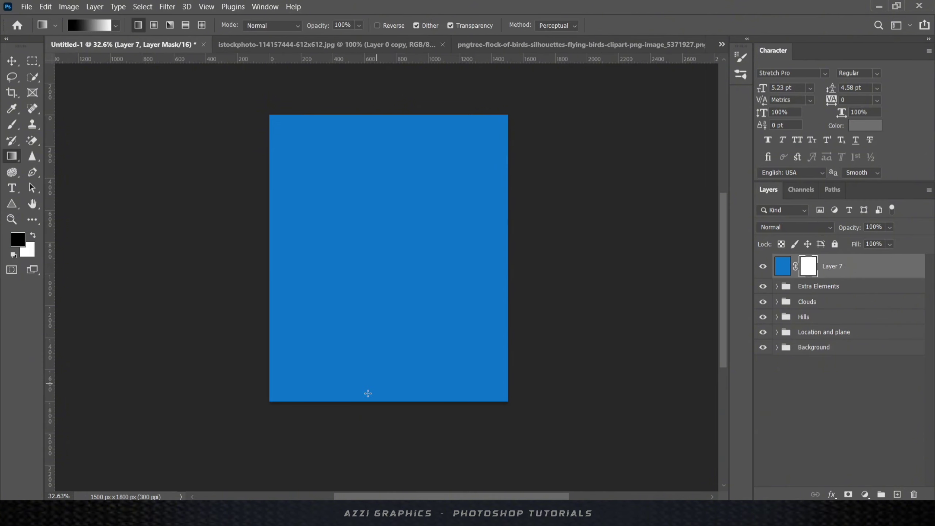
drag(399, 325, 400, 401)
key(v)
key(ctrl+t)
mouse_move(389, 115)
mouse_down()
mouse_move(389, 166)
mouse_move(390, 120)
mouse_up()
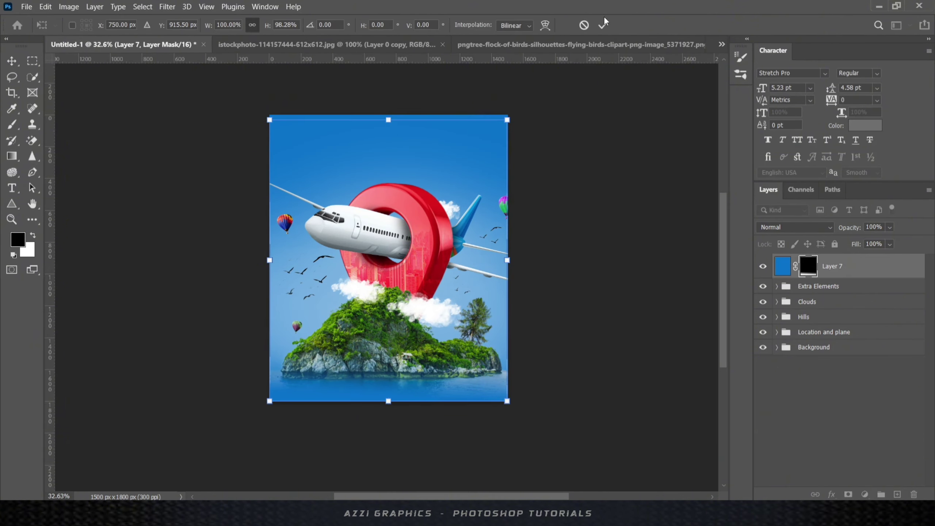
click(603, 24)
- Redraw the mask gradient so blue shows at the bottom, then squash the fade toward the poster bottom
key(g)
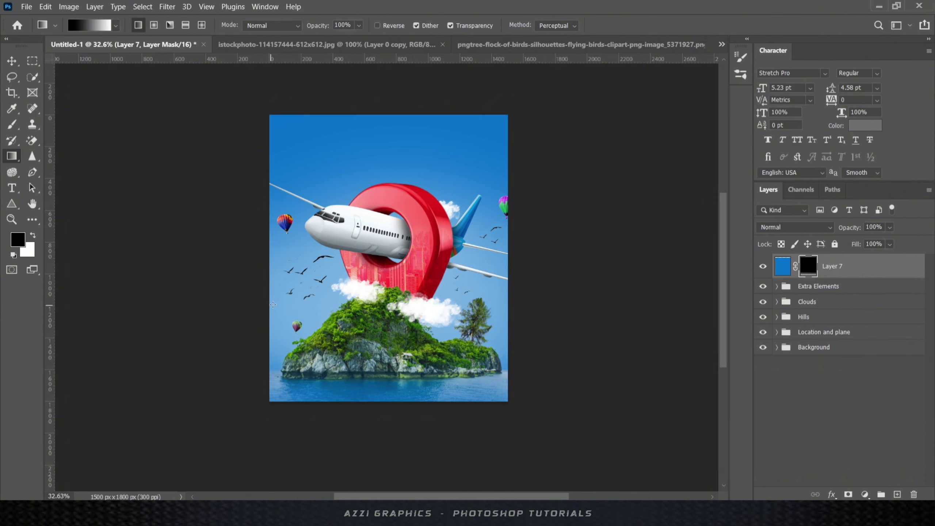
drag(273, 397, 273, 398)
key(v)
key(ctrl+t)
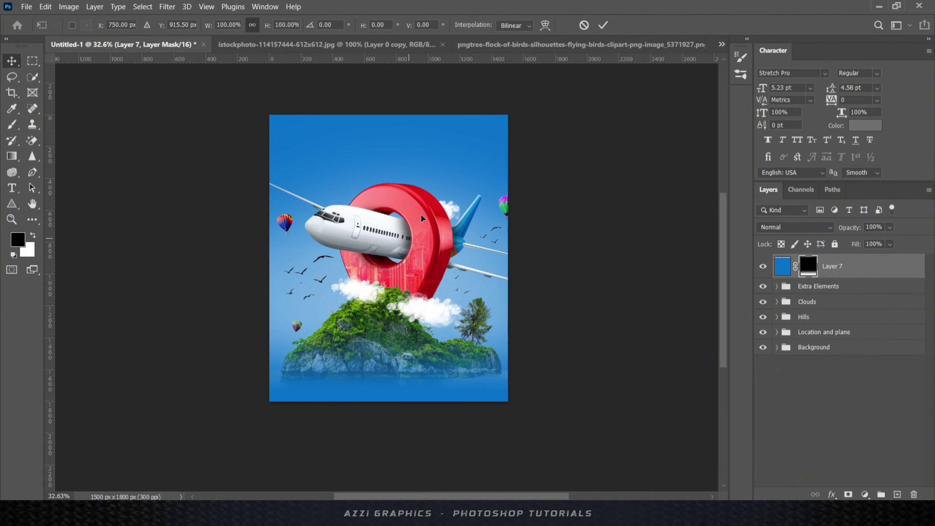
drag(388, 115, 391, 214)
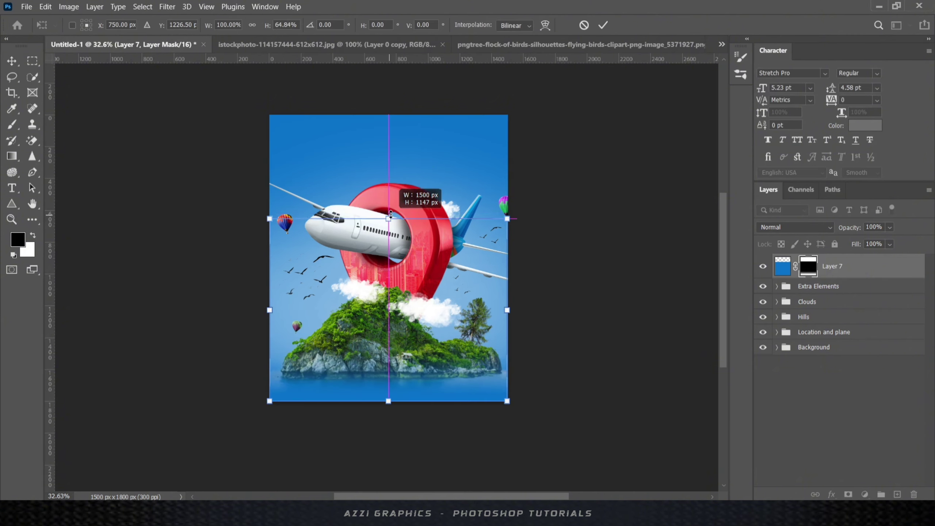
key(Return)
key(ctrl+plus)
- Add a new layer above Layer 2 in the Background group and set a white brush at 35% flow
click(855, 366)
click(897, 494)
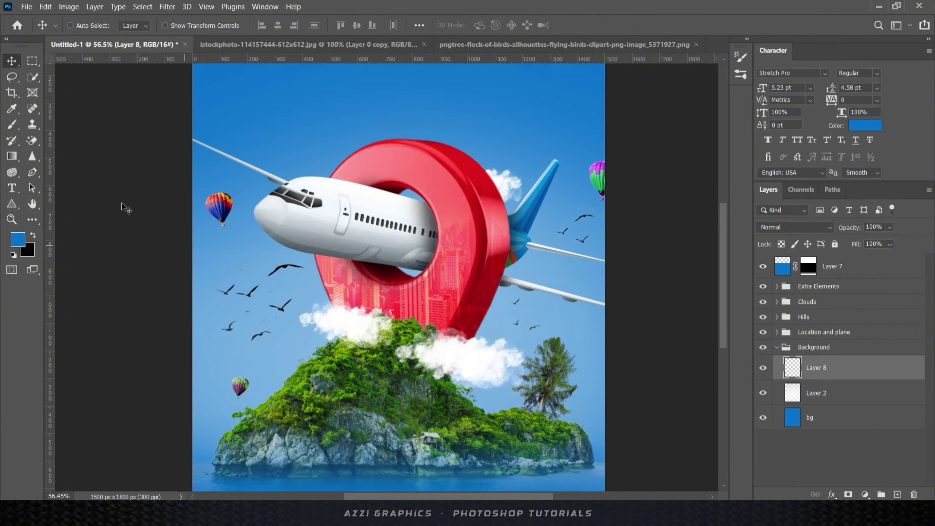
key(b)
click(17, 240)
click(442, 292)
click(718, 284)
click(357, 25)
- Stamp three soft white clouds across the sky with an 1100 px cloud brush
scroll(339, 178, down, 3)
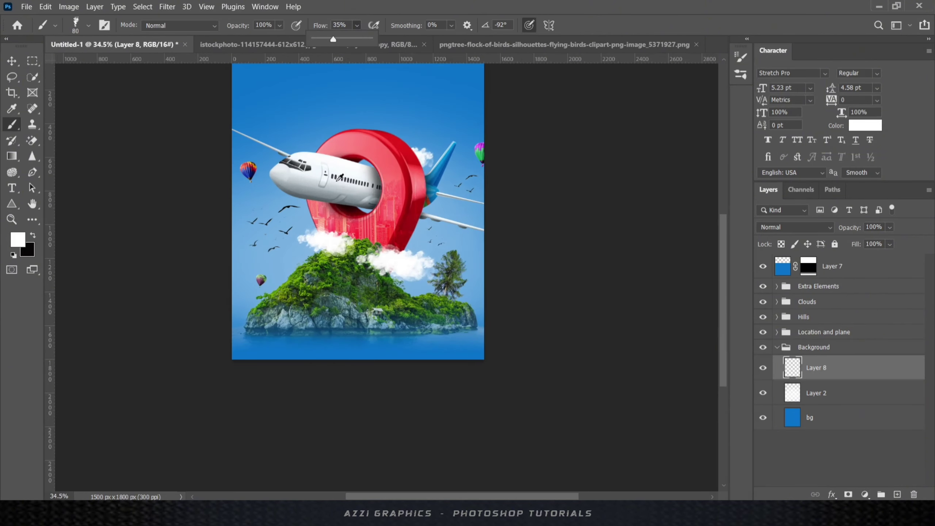
key(bracketright)
key(bracketright)
key(bracketright)
key(bracketright)
key(bracketright)
key(bracketright)
key(bracketright)
right_click(335, 176)
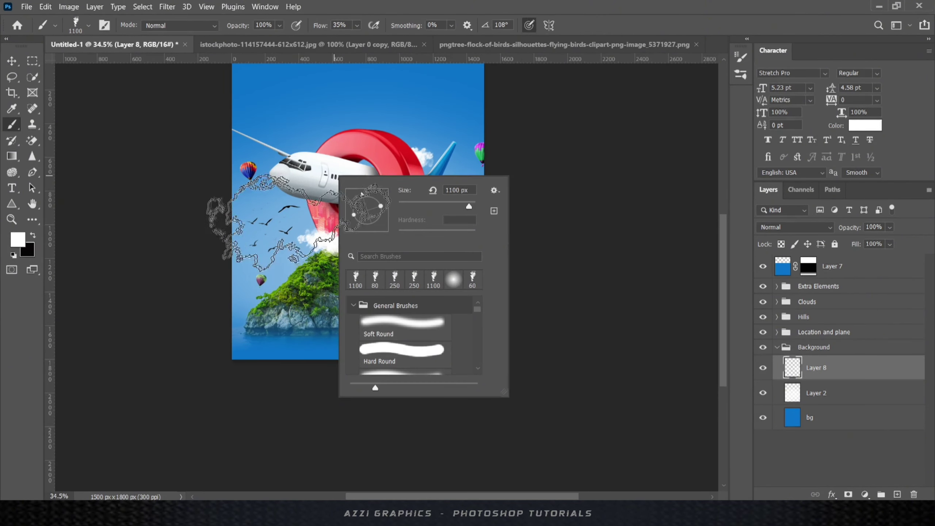
click(299, 223)
click(513, 270)
click(505, 171)
click(283, 177)
- Blend Layer 8 in Overlay at 37% opacity and stretch it taller toward the top
key(v)
click(818, 228)
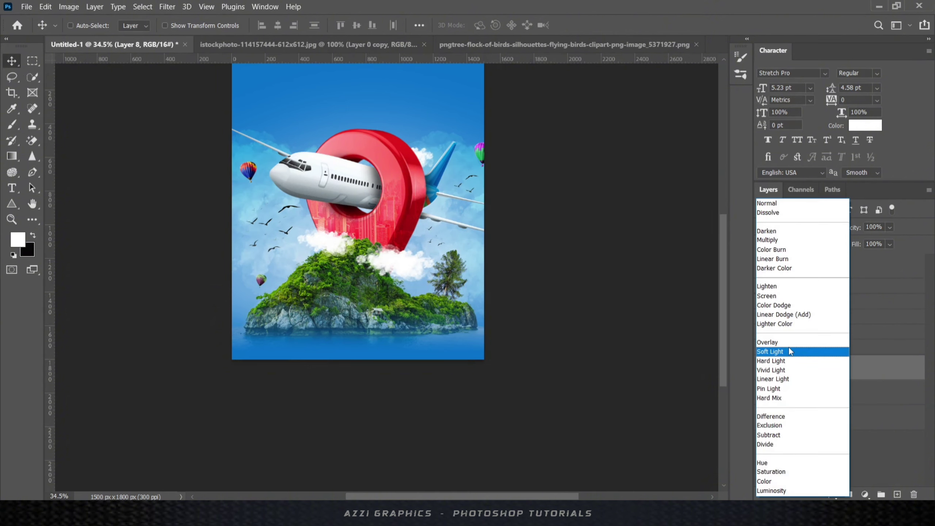
click(769, 343)
drag(890, 227, 880, 243)
click(2, 70)
scroll(412, 195, down, 4)
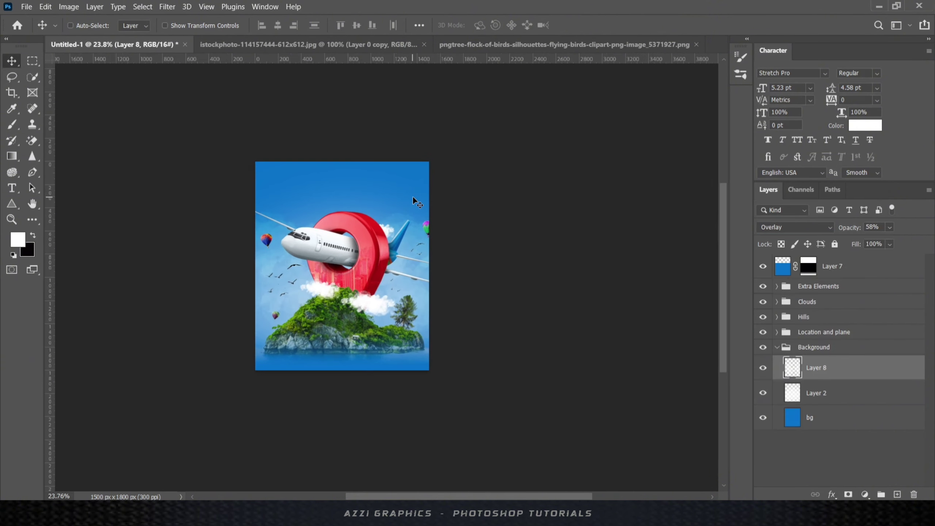
key(ctrl+t)
drag(342, 209, 343, 171)
key(Return)
click(891, 227)
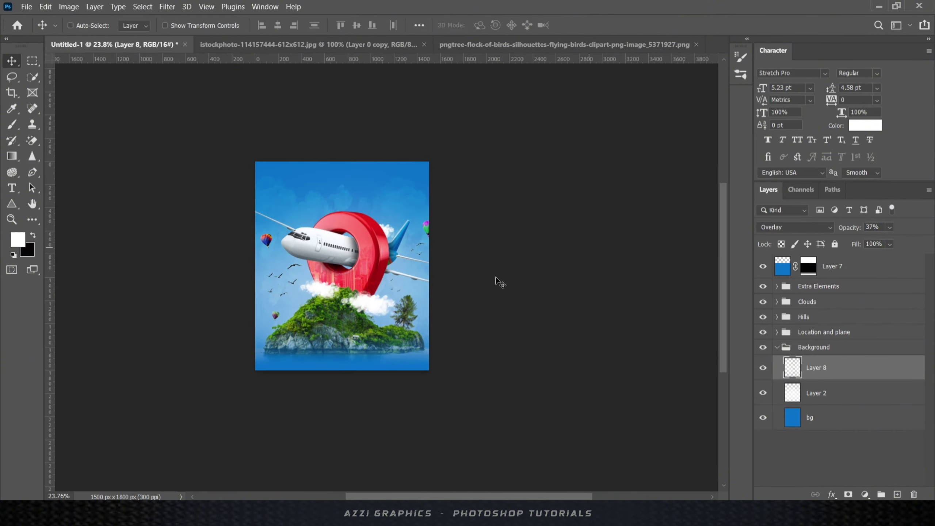
scroll(413, 232, up, 3)
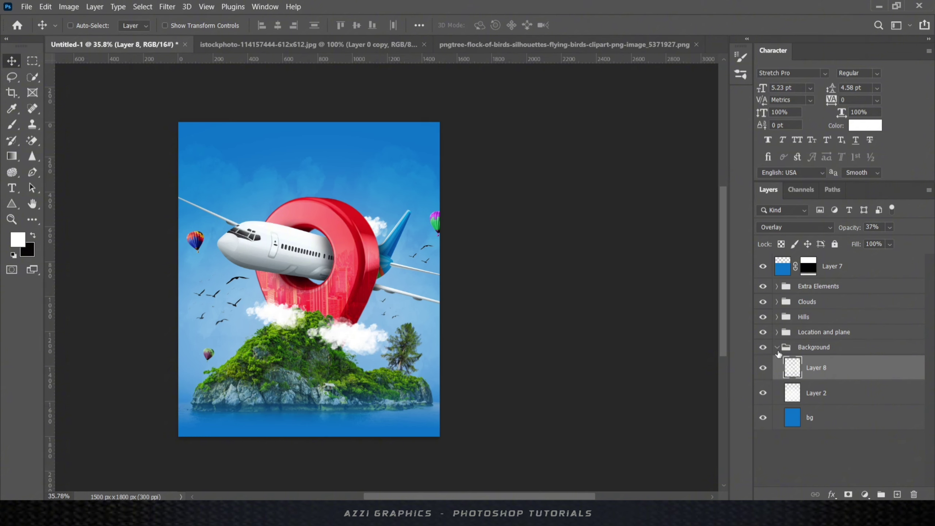
- Put Layer 7 into a new Group 1 and add an empty layer above it
click(777, 348)
click(838, 272)
key(ctrl+g)
click(778, 261)
click(831, 288)
click(897, 494)
scroll(281, 435, up, 2)
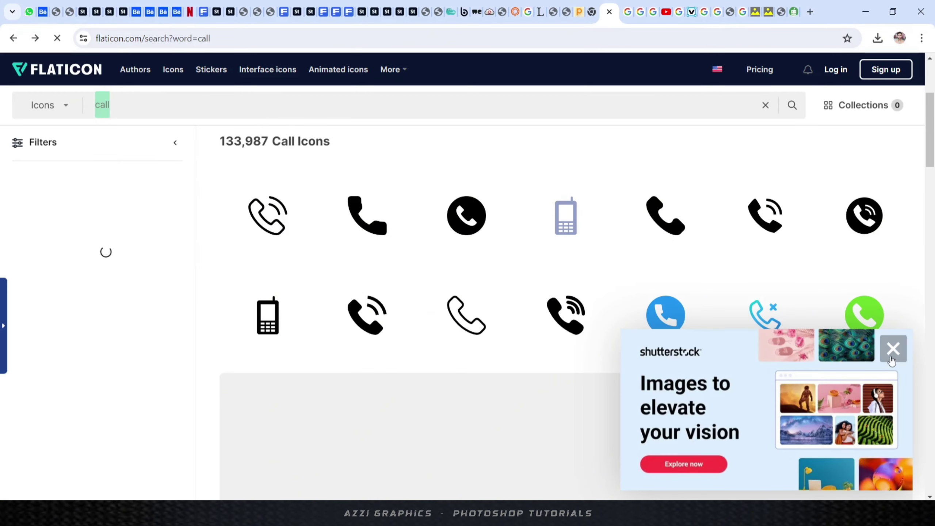
- Close the ad, open Flaticon's Customer Service line icon and download it free as a PNG
click(893, 349)
scroll(464, 302, down, 6)
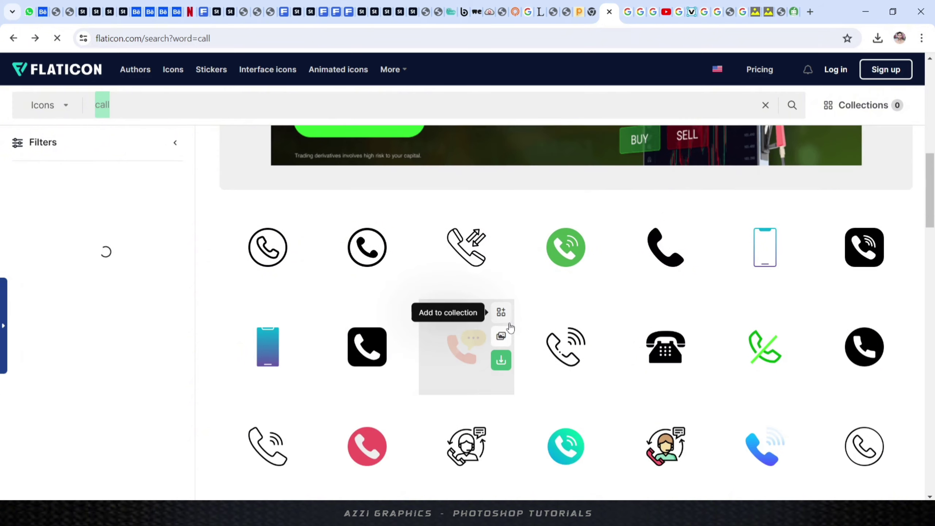
click(466, 446)
click(626, 119)
click(734, 304)
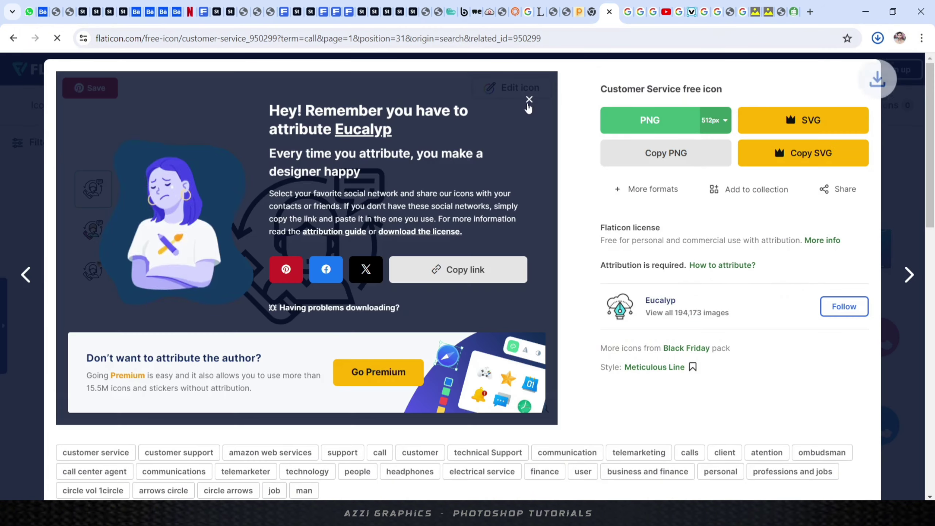
click(529, 100)
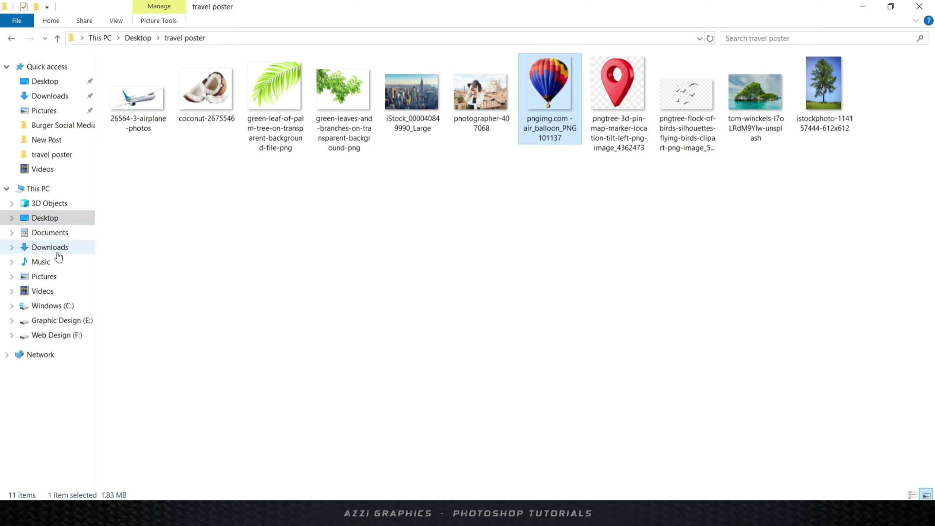
click(49, 247)
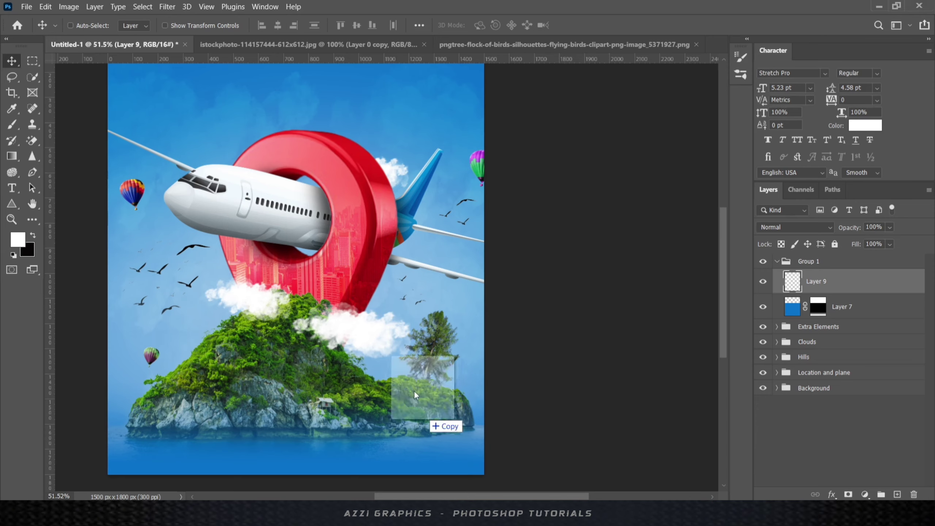
- Place the customer-service icon in the poster, shrink it, and move it to the bottom-left sea
drag(414, 390, 414, 391)
drag(484, 80, 311, 252)
key(Return)
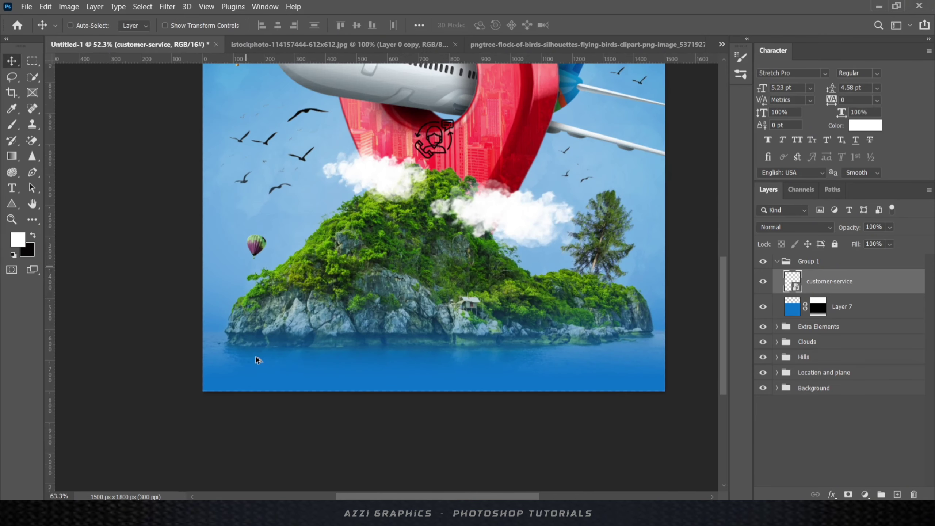
drag(256, 356, 237, 373)
scroll(240, 383, up, 5)
key(ctrl+t)
drag(287, 297, 216, 361)
click(605, 26)
key(Down)
- Give the icon layer a white Color Overlay through Blending Options
right_click(853, 282)
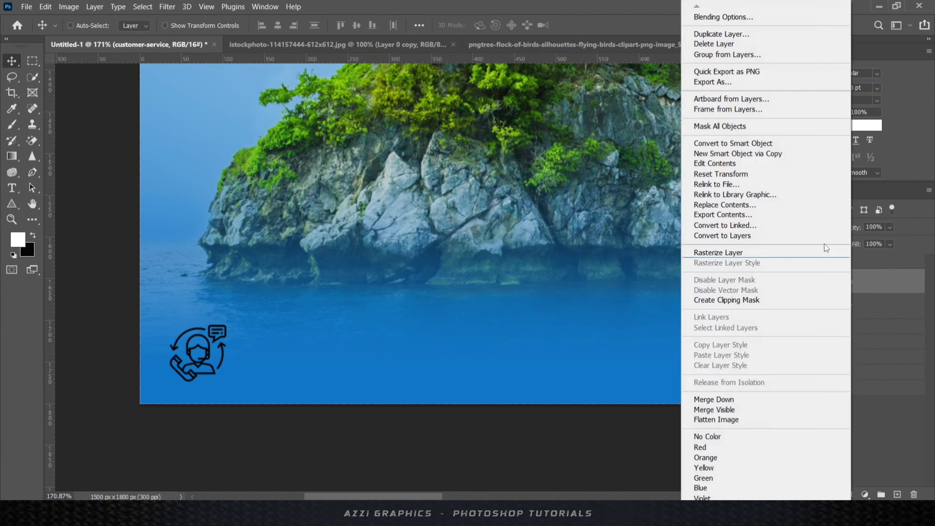
click(724, 17)
click(503, 330)
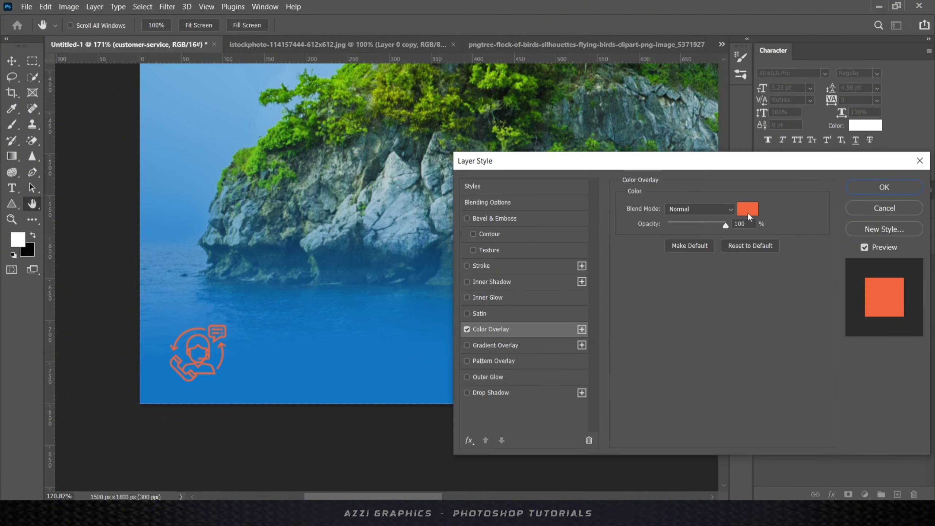
click(748, 210)
click(441, 291)
click(718, 285)
click(885, 188)
scroll(213, 359, up, 3)
scroll(215, 361, up, 1)
- Start a new text line just to the right of the icon
key(ctrl+t)
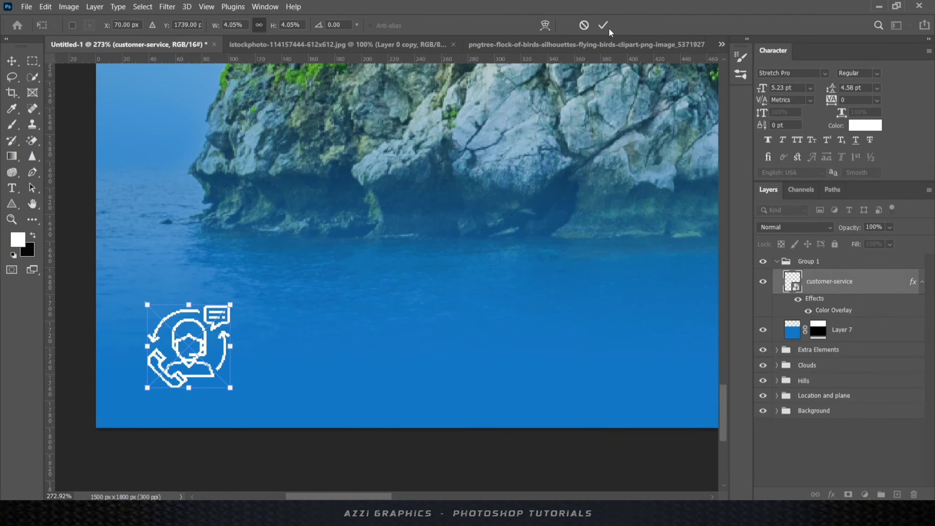
key(Return)
key(t)
click(296, 332)
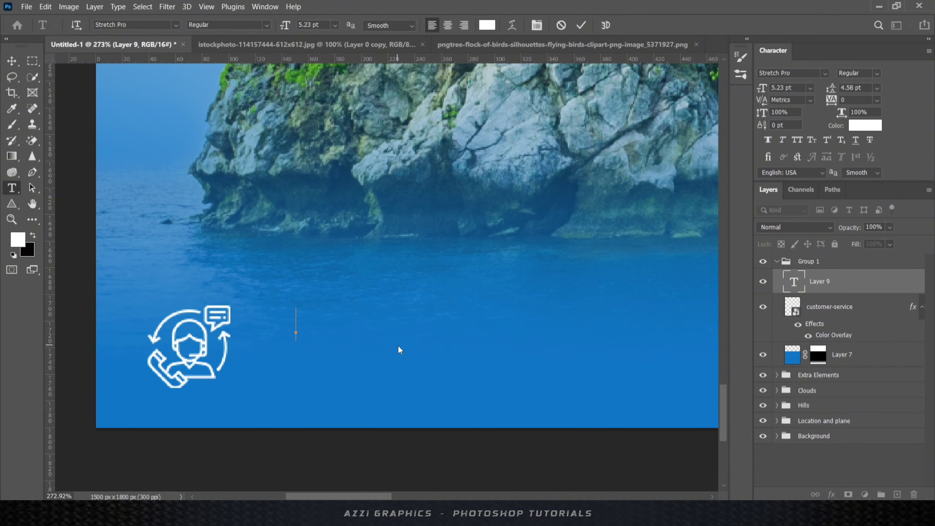
- Type 'Cal Now' in Futura Md BT and shrink it to about 70%
text(Cal Now)
key(Left)
key(Left)
key(Left)
key(Left)
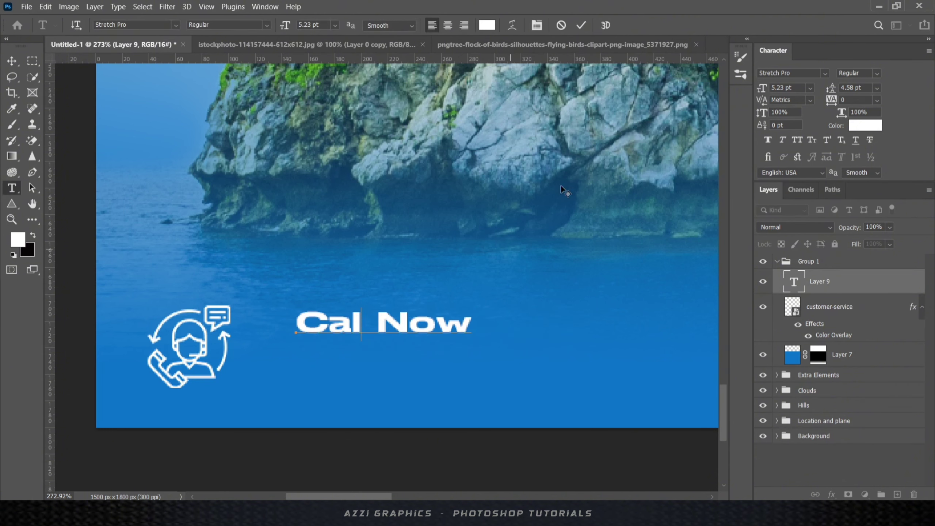
click(827, 70)
click(744, 112)
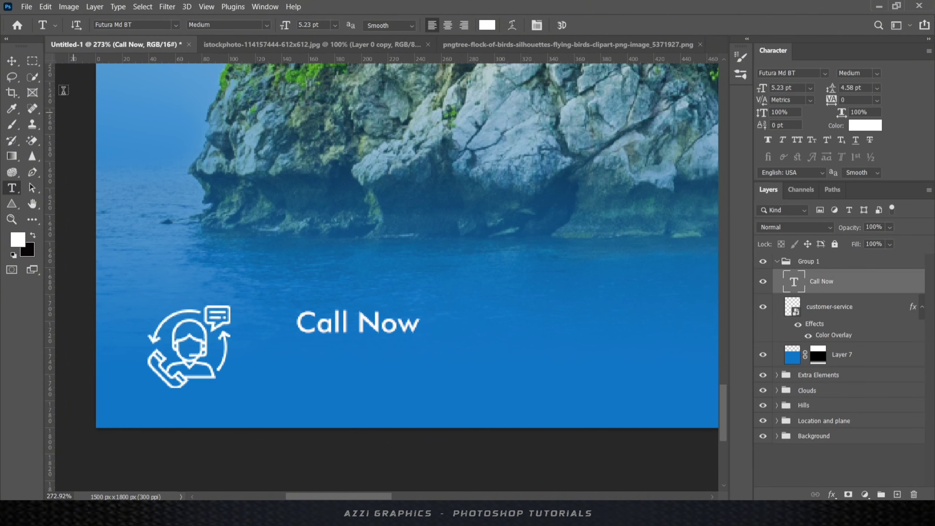
click(12, 61)
key(ctrl+t)
drag(438, 334, 383, 330)
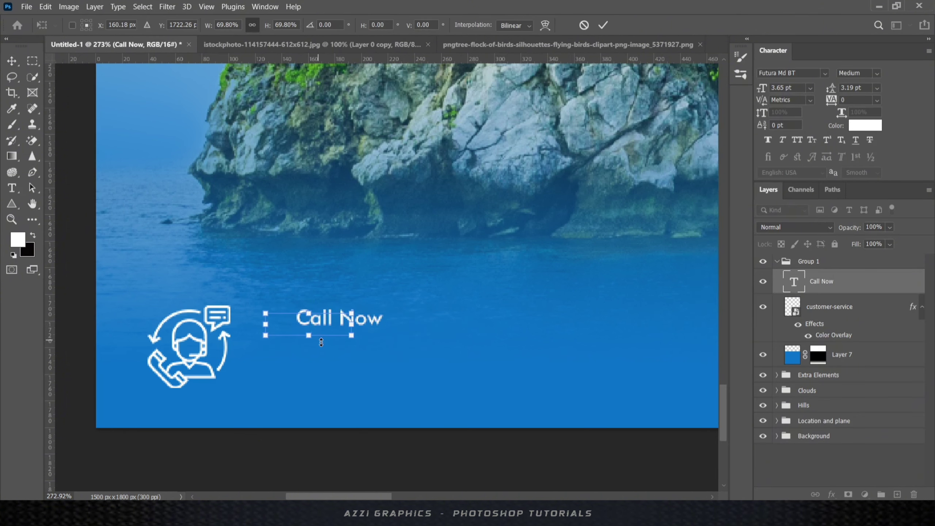
- Extend the text line to read 'Call Now For More Information'
double_click(789, 286)
click(439, 363)
text(for)
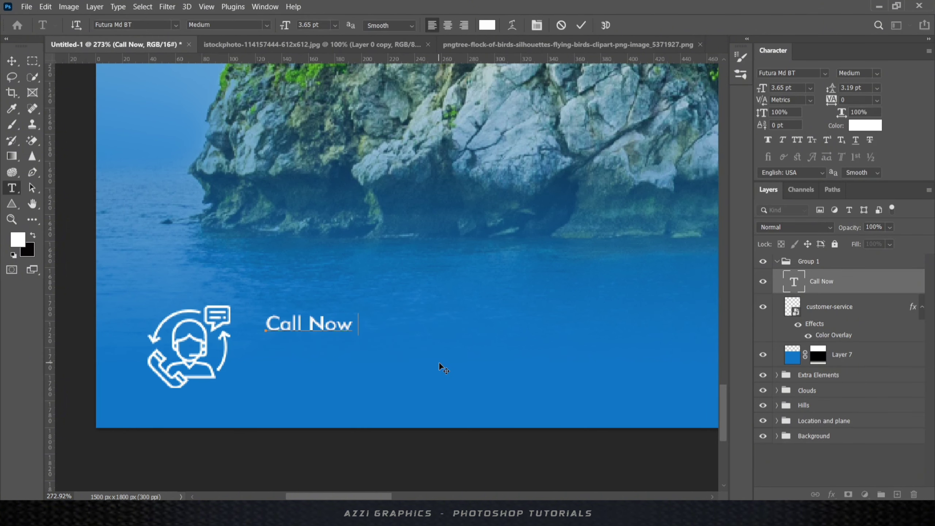
key(BackSpace)
key(BackSpace)
key(BackSpace)
text(For More Information)
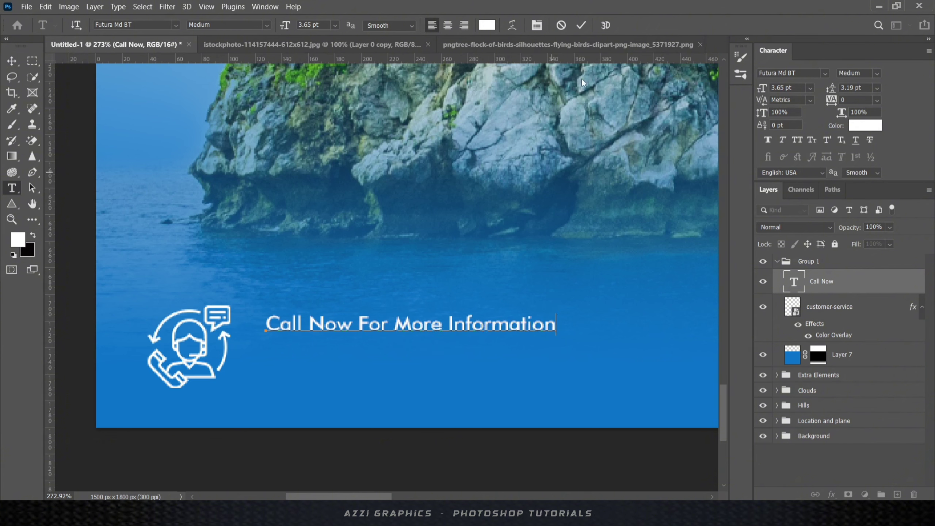
click(584, 25)
- Duplicate the text line just below and replace its text with the phone number
key(v)
key(alt+shift)
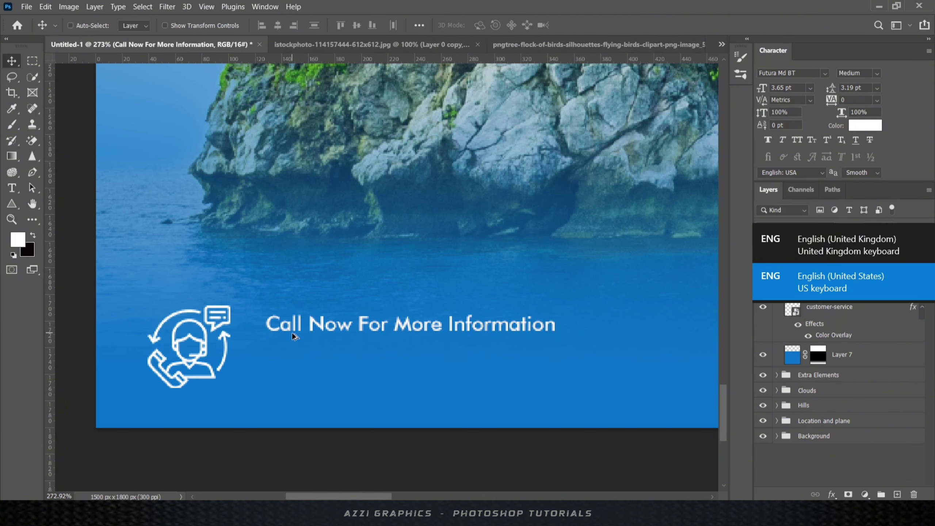
drag(292, 333, 292, 357)
double_click(793, 291)
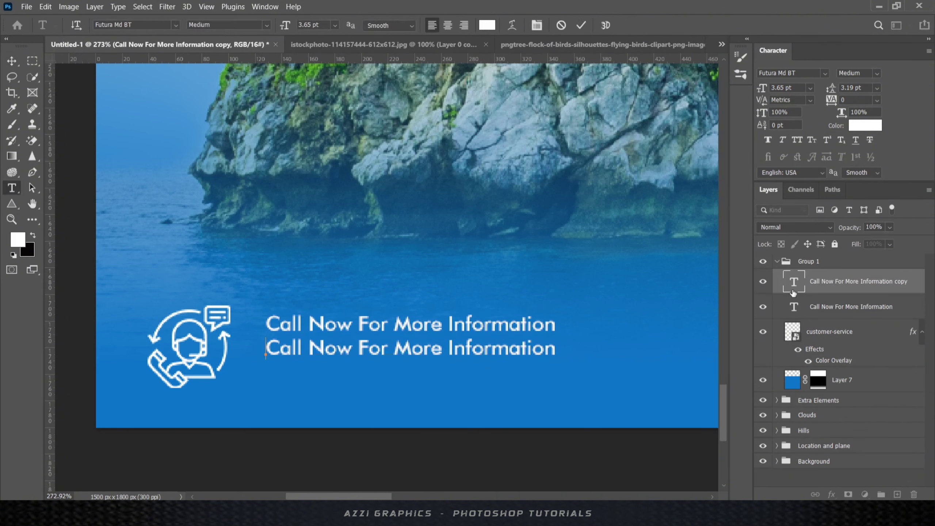
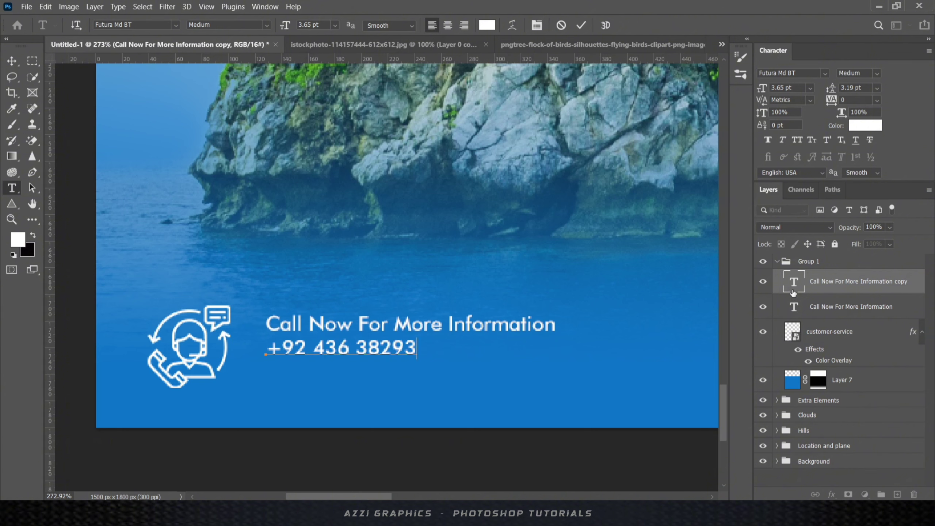
click(581, 29)
- Make the phone number bold and enlarge it to about 193%
key(v)
click(877, 73)
click(878, 104)
key(ctrl+t)
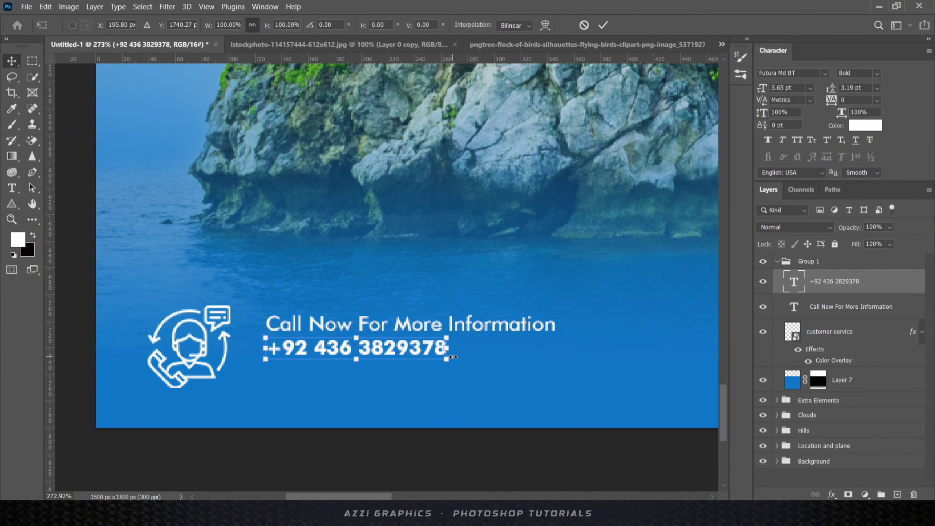
drag(560, 374, 619, 382)
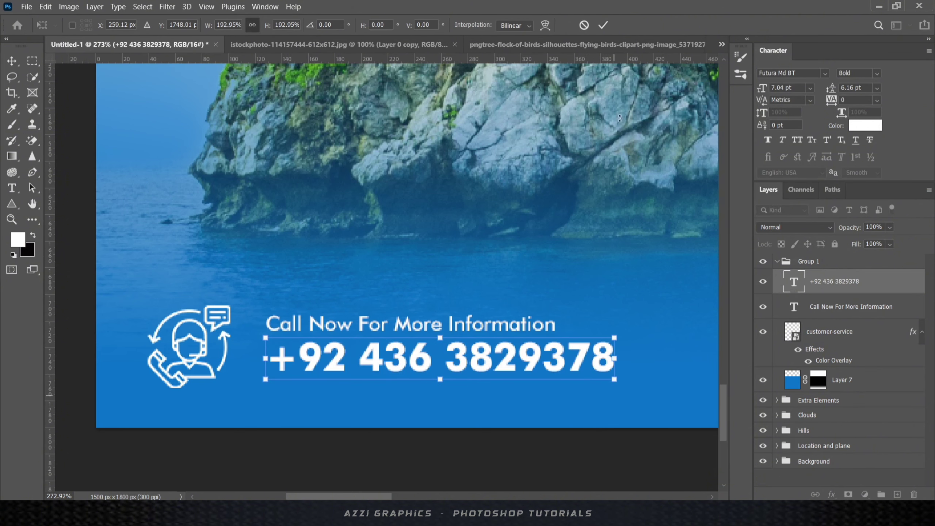
key(Return)
- Resize the 'Call Now For More Information' line to match the phone number's width
scroll(362, 297, down, 3)
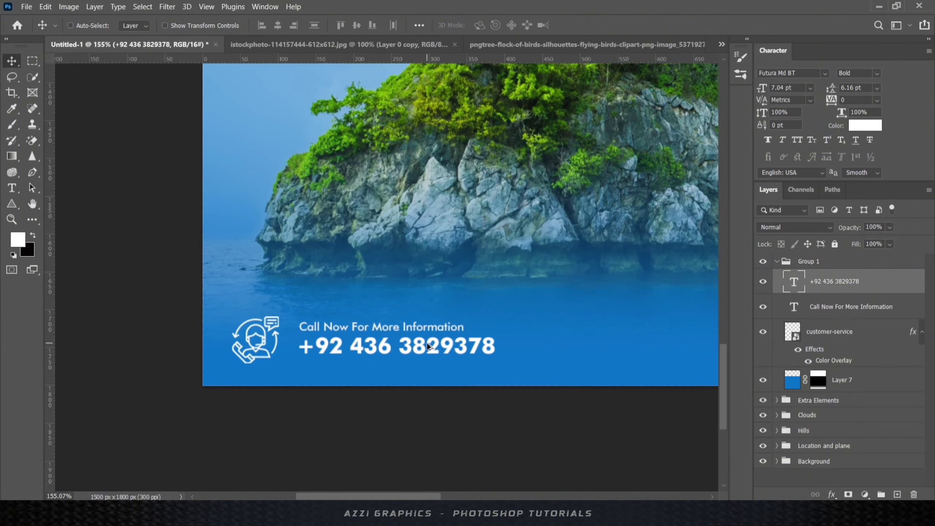
click(847, 307)
key(ctrl+t)
drag(470, 316, 460, 315)
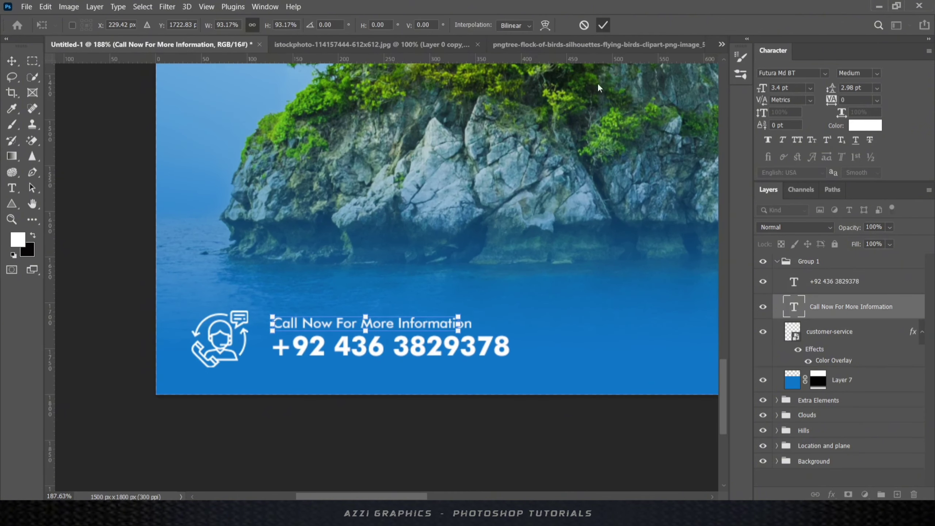
key(Return)
- Colour the 'Call Now For More Information' line yellow
click(18, 238)
drag(612, 402, 612, 427)
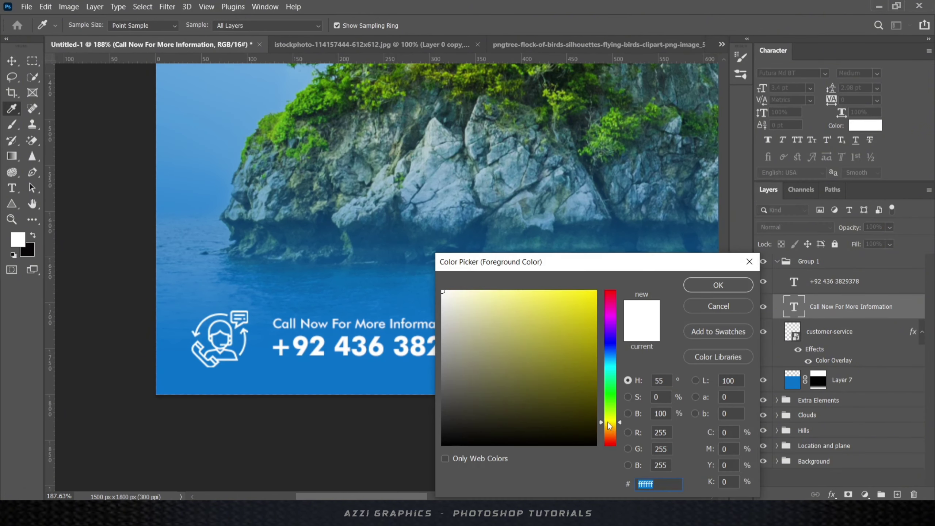
click(585, 302)
click(716, 284)
key(alt+BackSpace)
scroll(320, 322, down, 7)
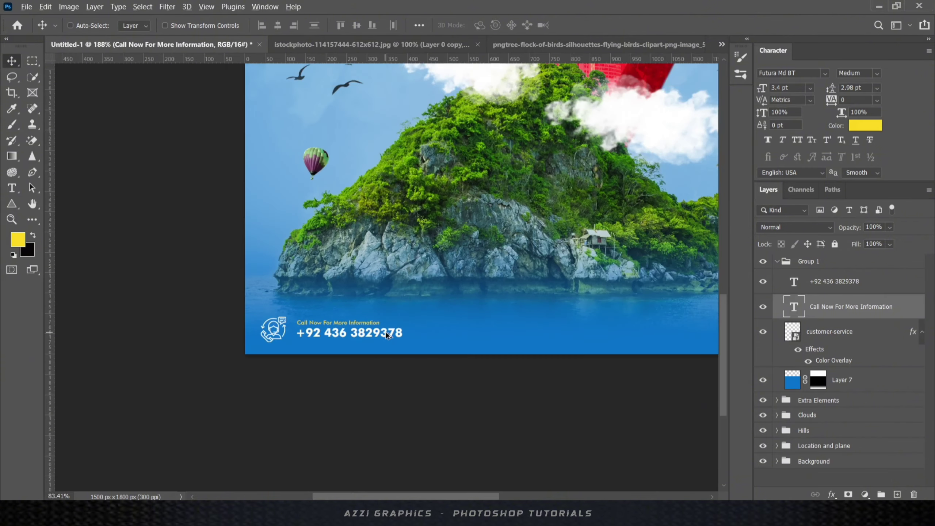
scroll(394, 334, up, 4)
- Scale the icon and both text lines together to about 70% and shift them left
click(813, 283)
click(823, 332)
key(ctrl+t)
key(Return)
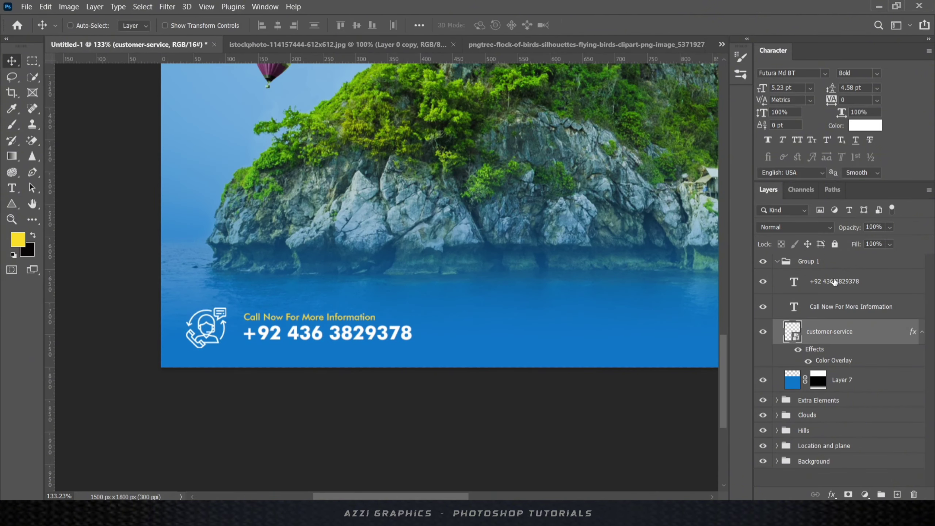
shift+click(833, 281)
key(ctrl+t)
drag(412, 309, 377, 314)
drag(327, 334, 386, 321)
click(604, 26)
scroll(309, 351, down, 4)
key(ctrl+t)
key(Return)
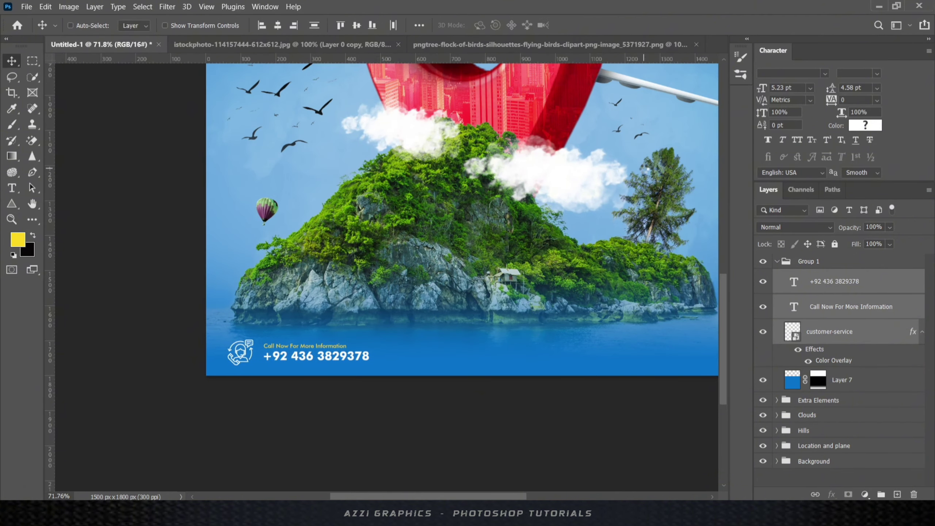
- On a new layer, draw a long rounded bar at the poster's bottom right
scroll(326, 344, down, 3)
scroll(543, 328, up, 3)
click(898, 494)
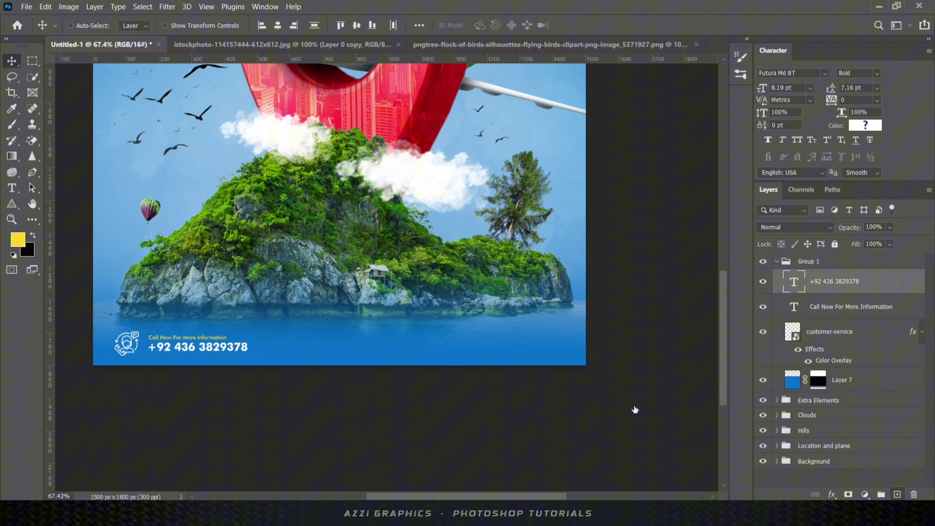
click(12, 205)
click(52, 204)
drag(567, 340, 505, 346)
drag(413, 351, 412, 350)
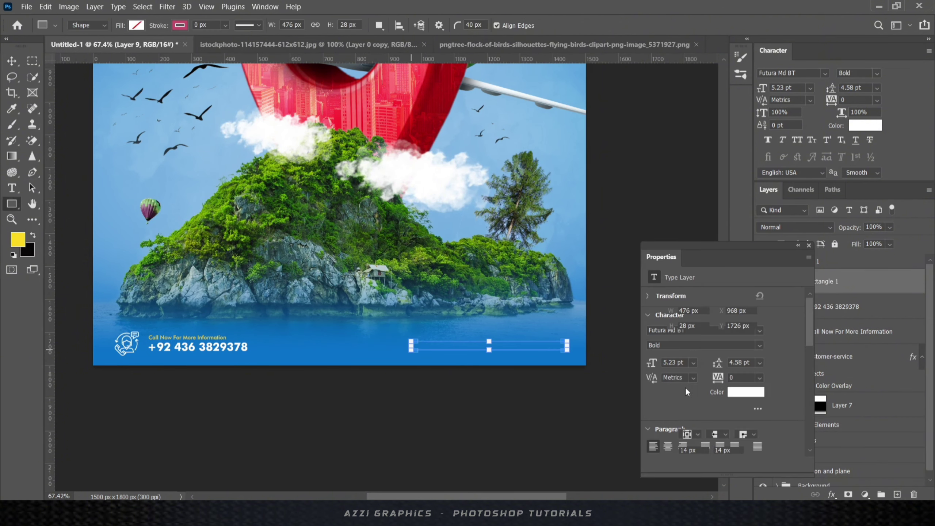
click(687, 385)
click(654, 347)
- Fill the bar yellow and stretch it slightly taller
click(810, 244)
click(12, 61)
scroll(519, 352, up, 5)
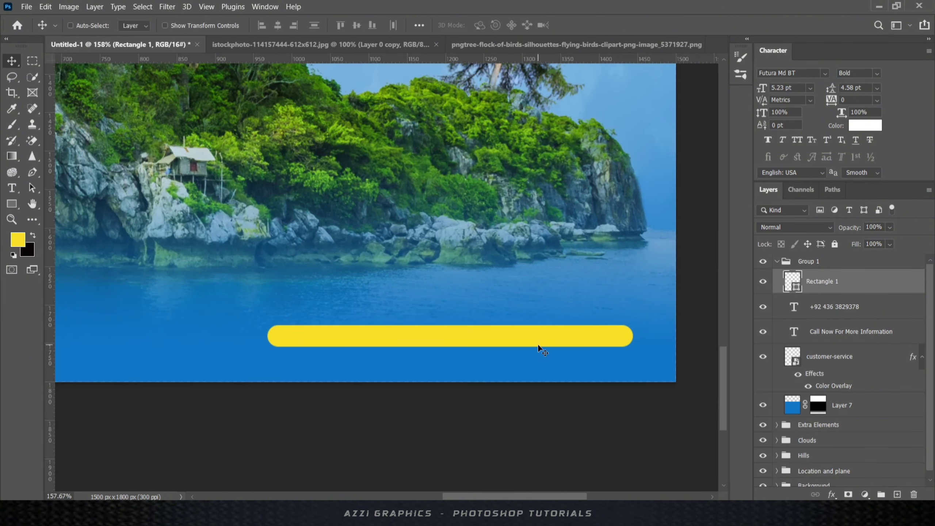
key(ctrl+t)
drag(451, 324, 450, 315)
click(603, 26)
scroll(609, 328, down, 3)
- Copy the contact text, colour it with blue sampled from the poster, and centre it on the bar
drag(828, 335, 815, 275)
click(17, 239)
click(291, 352)
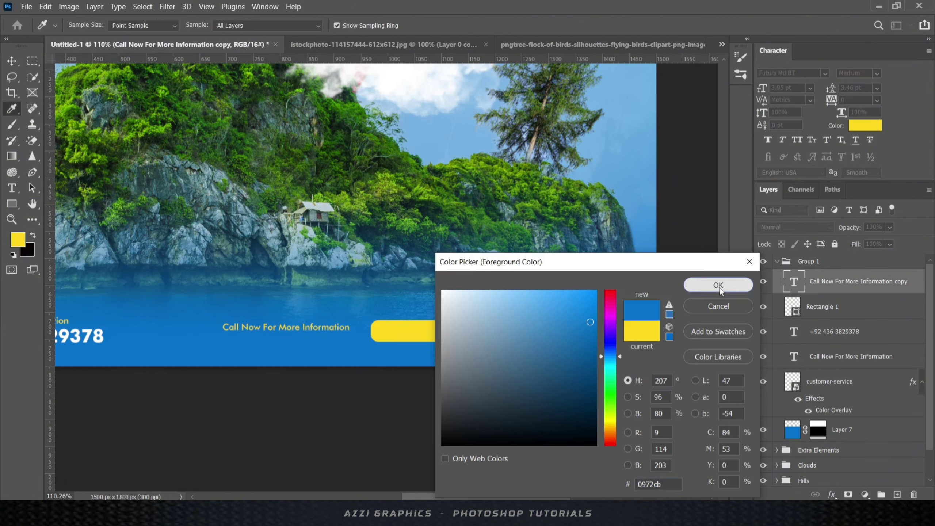
click(720, 287)
key(alt+BackSpace)
drag(387, 334, 450, 336)
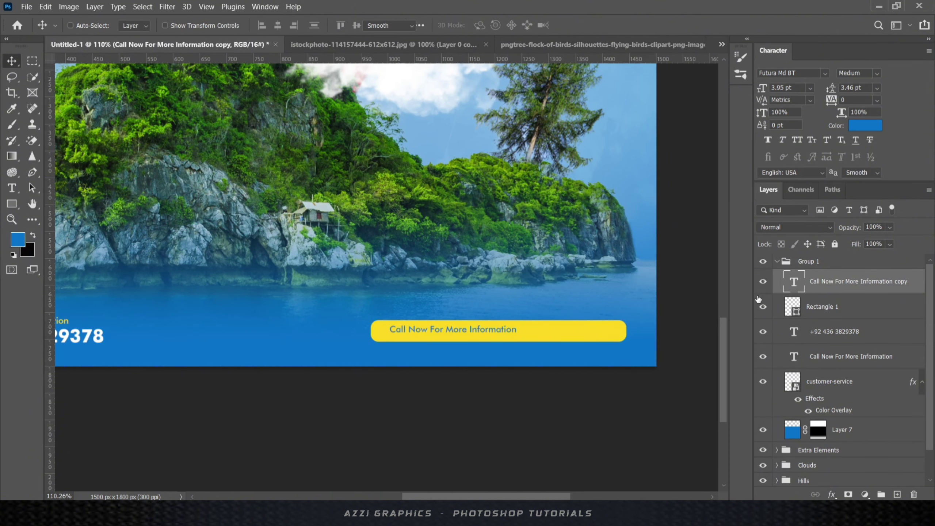
- Retype the copied text as 'Book Your Tickets Now' and enlarge it
key(Return)
key(BackSpace)
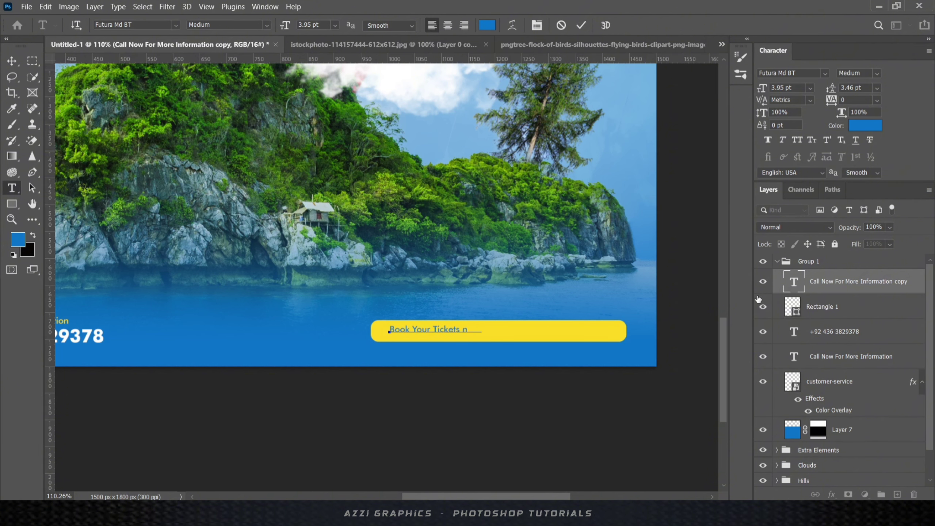
key(ctrl+Return)
key(ctrl+t)
mouse_move(563, 342)
mouse_down()
mouse_move(578, 345)
mouse_move(562, 343)
mouse_up()
click(604, 27)
- Adjust the yellow bar's height so it fits snugly around the text
ctrl+click(825, 308)
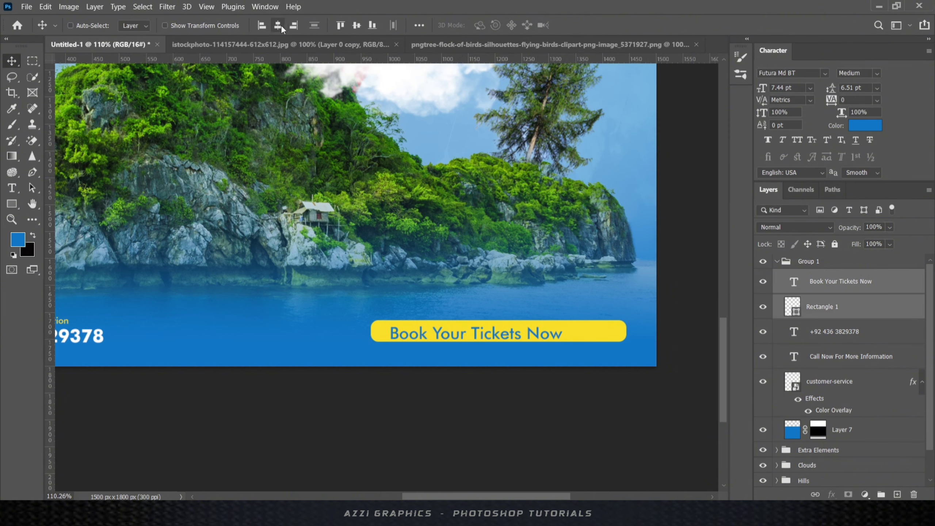
scroll(536, 350, up, 8)
ctrl+click(514, 320)
key(ctrl+t)
drag(453, 327, 456, 347)
scroll(415, 323, down, 5)
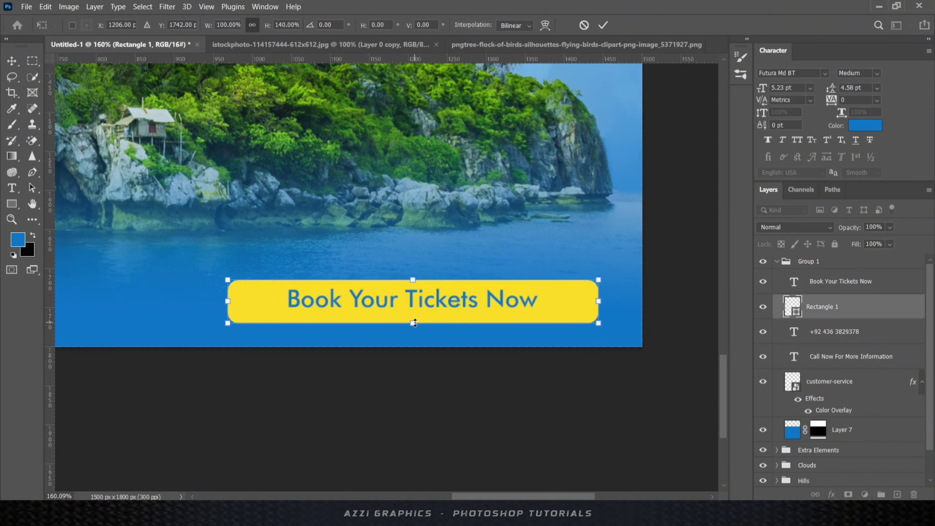
drag(418, 318, 418, 314)
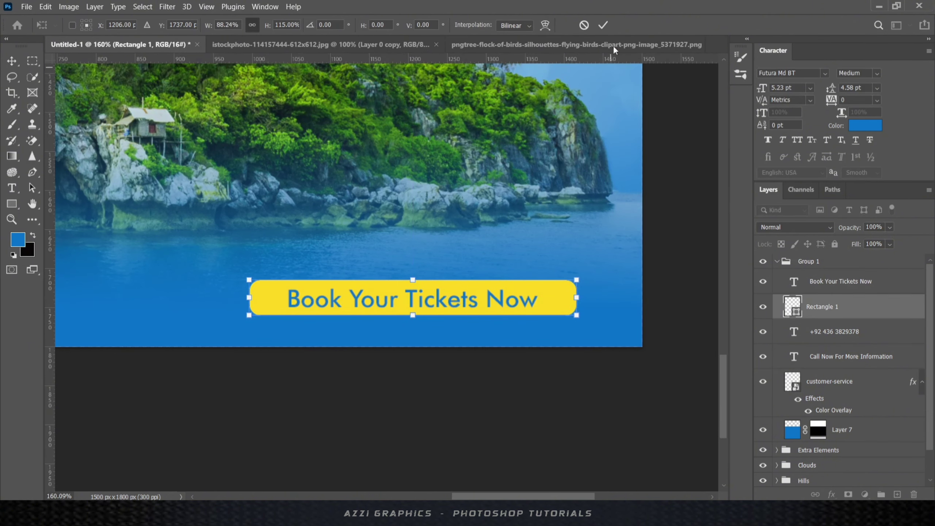
click(603, 26)
- Shrink the button text slightly
scroll(469, 300, up, 6)
ctrl+click(470, 299)
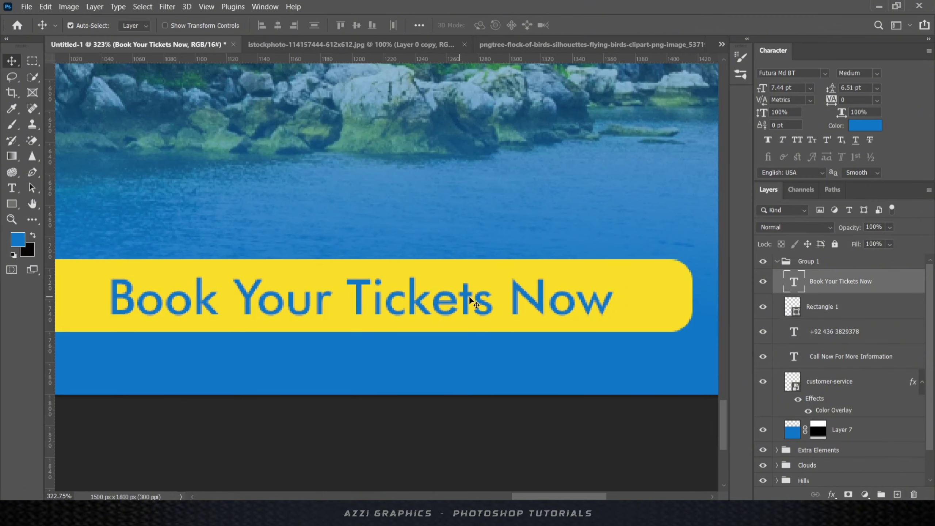
key(ctrl+t)
drag(612, 270, 604, 274)
click(603, 26)
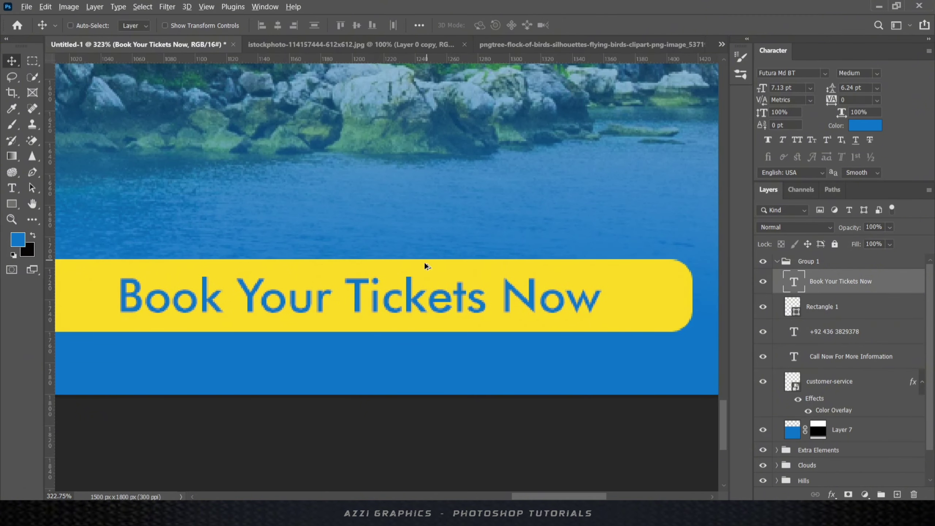
- Shrink the whole button and move it right, beside the contact details
scroll(424, 265, down, 6)
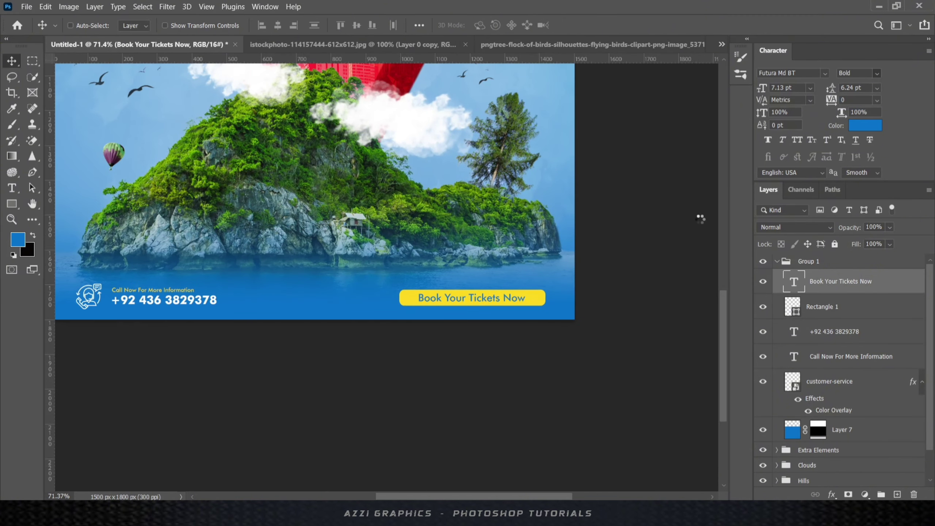
key(ctrl+t)
drag(402, 306, 417, 304)
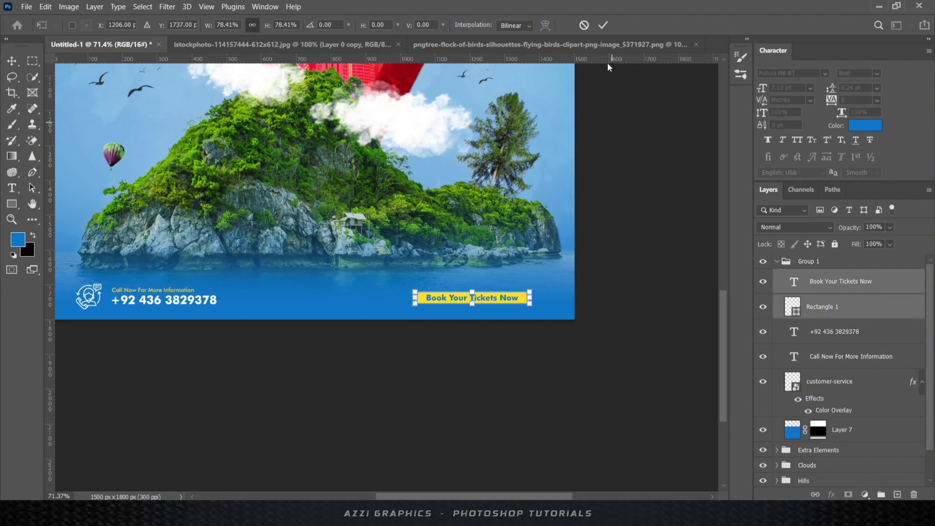
click(603, 25)
drag(474, 302, 490, 303)
- Rename Group 1 to 'Call To action', collapse it, and add an empty layer above
scroll(416, 357, down, 6)
scroll(433, 168, up, 3)
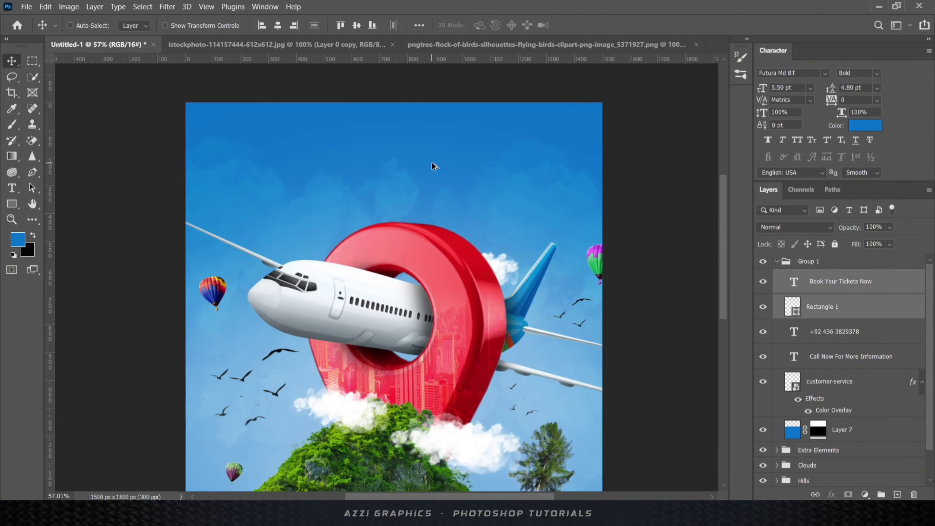
double_click(808, 261)
text(Call To action)
key(Return)
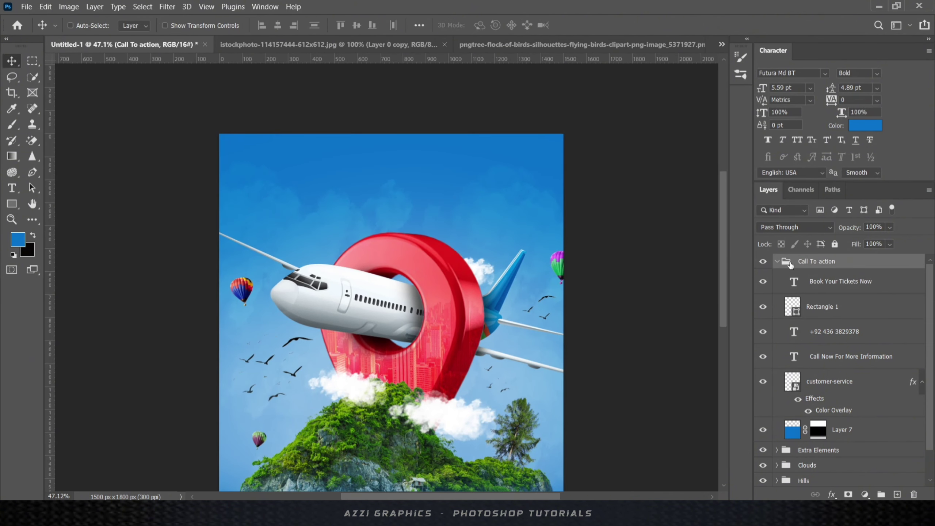
click(777, 261)
click(897, 494)
- Type 'Travel' near the top of the poster in The Constellation font
click(352, 177)
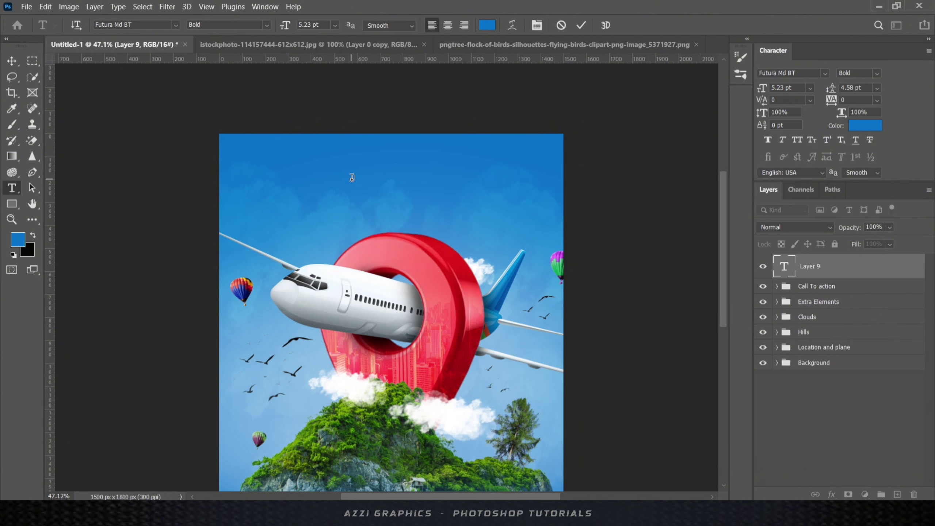
text(Travel)
click(581, 26)
click(826, 74)
click(788, 121)
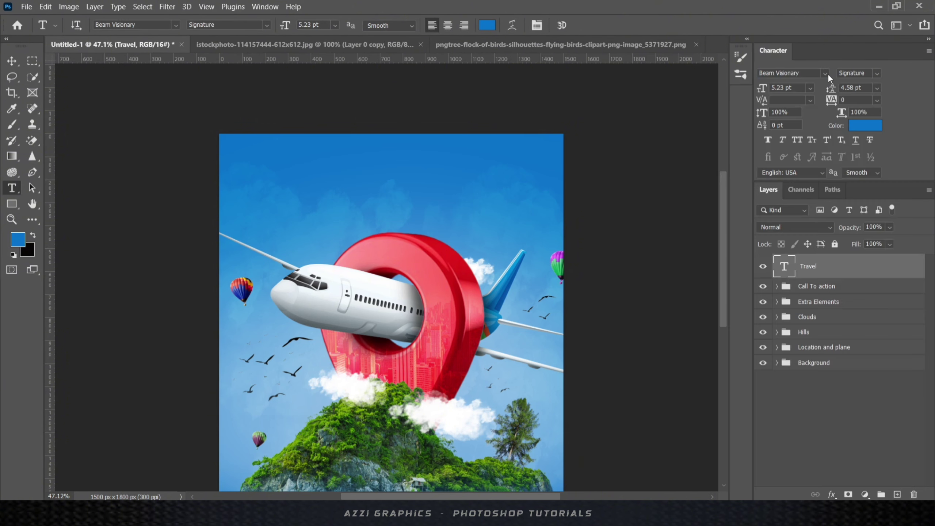
click(825, 74)
click(788, 157)
click(12, 60)
- Fill the Travel text with white
click(18, 239)
click(442, 291)
click(718, 285)
key(alt+BackSpace)
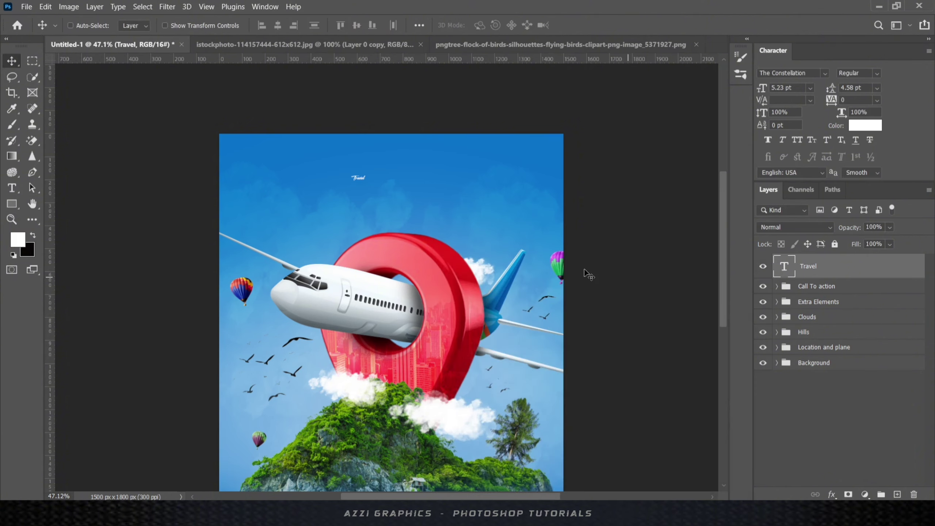
- Scale Travel up about nine times, enlarge it a bit more, and shift it right and down
scroll(376, 180, up, 6)
key(ctrl+t)
drag(356, 182, 470, 227)
key(Return)
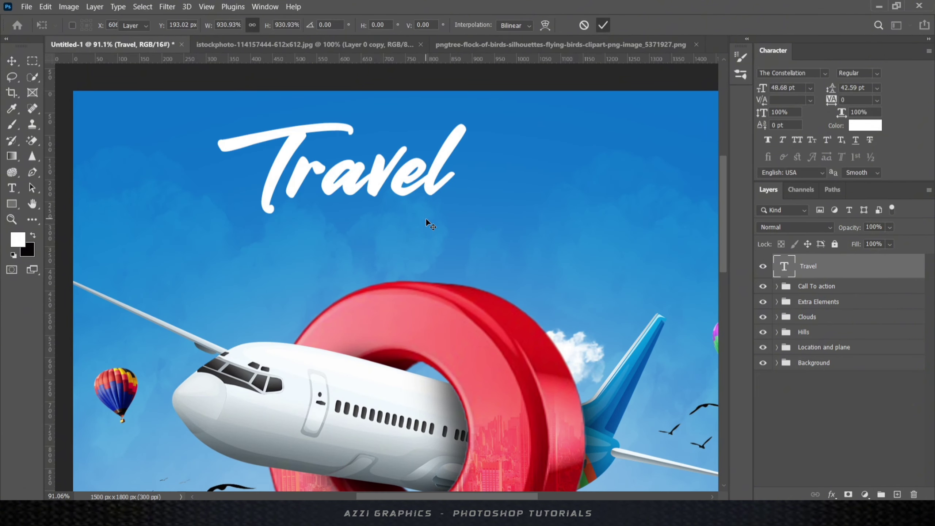
scroll(425, 218, down, 4)
drag(417, 214, 473, 214)
key(ctrl+t)
drag(511, 274, 529, 283)
click(607, 26)
drag(466, 220, 481, 225)
- Set the capital T of Travel to 72 pt
double_click(788, 269)
drag(332, 236, 390, 235)
click(810, 87)
click(788, 246)
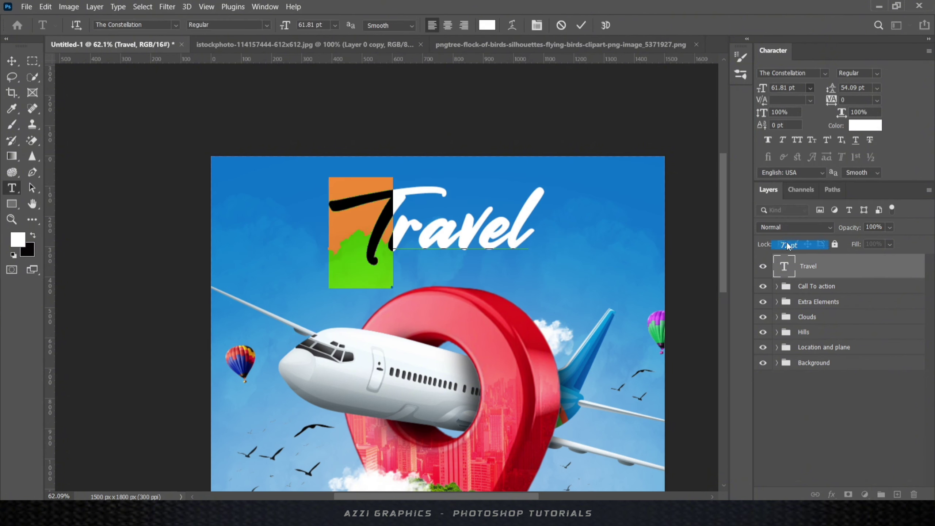
click(582, 26)
- Nudge Travel slightly left and down, then add an empty layer for a subtitle
key(v)
drag(489, 222, 487, 224)
key(Left)
key(Left)
key(Left)
key(Left)
key(Left)
key(Left)
key(Left)
key(Left)
key(Left)
key(Left)
key(Left)
key(Left)
key(Left)
key(Left)
key(Left)
key(Left)
key(Left)
key(Left)
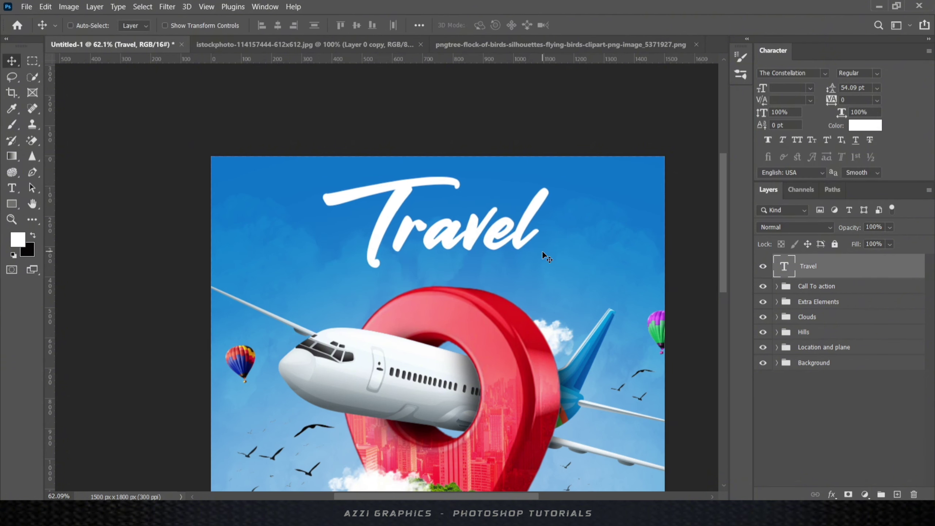
key(Down)
key(Down)
key(Down)
key(Down)
key(Left)
key(Left)
key(Left)
key(Left)
key(Left)
key(Left)
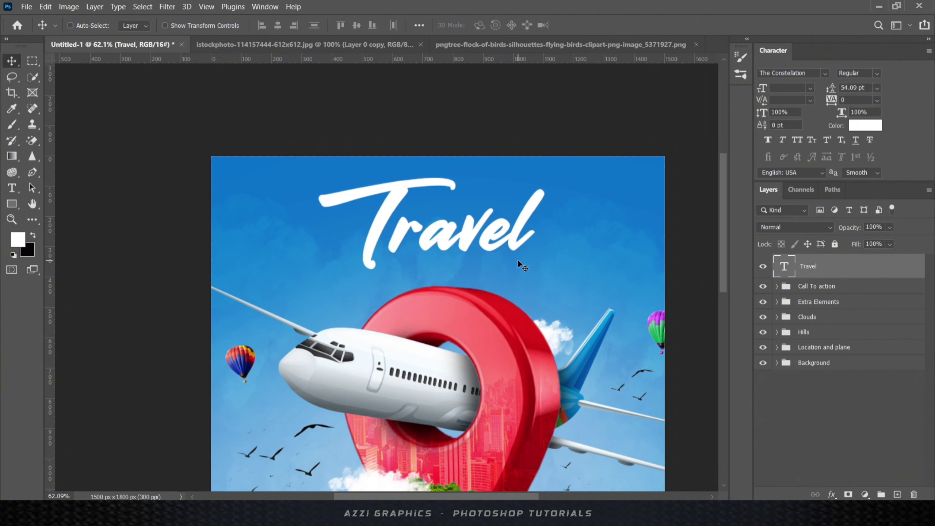
click(897, 495)
- Type 'Around The World' right of the headline in Futura Md BT
key(t)
click(571, 284)
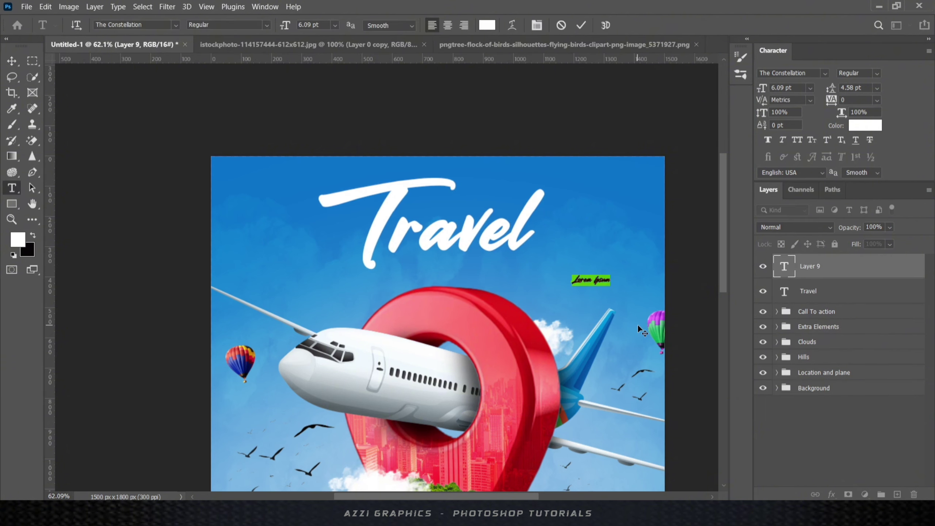
text(Around The World)
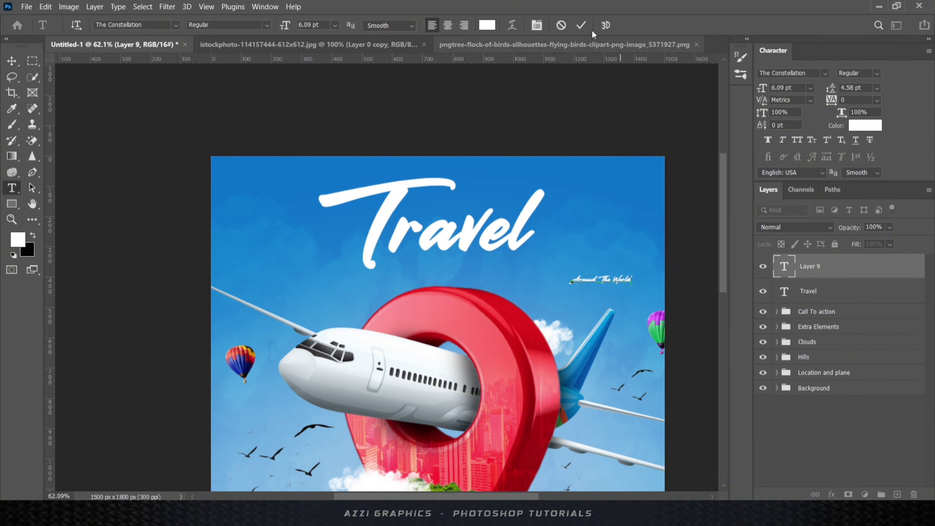
click(581, 26)
click(825, 74)
click(842, 132)
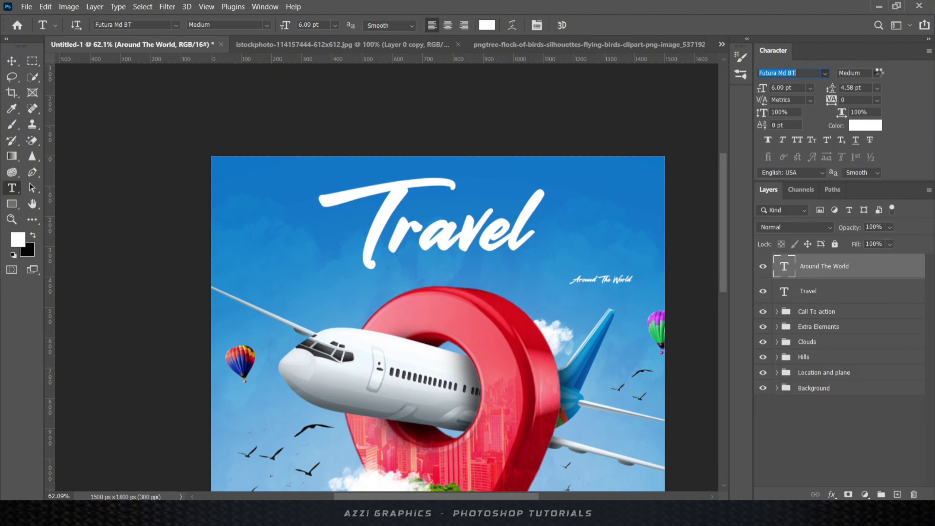
- Place Around The World under Travel, resize it, and colour it yellow ffee35
key(v)
drag(607, 280, 529, 265)
key(ctrl+t)
click(604, 26)
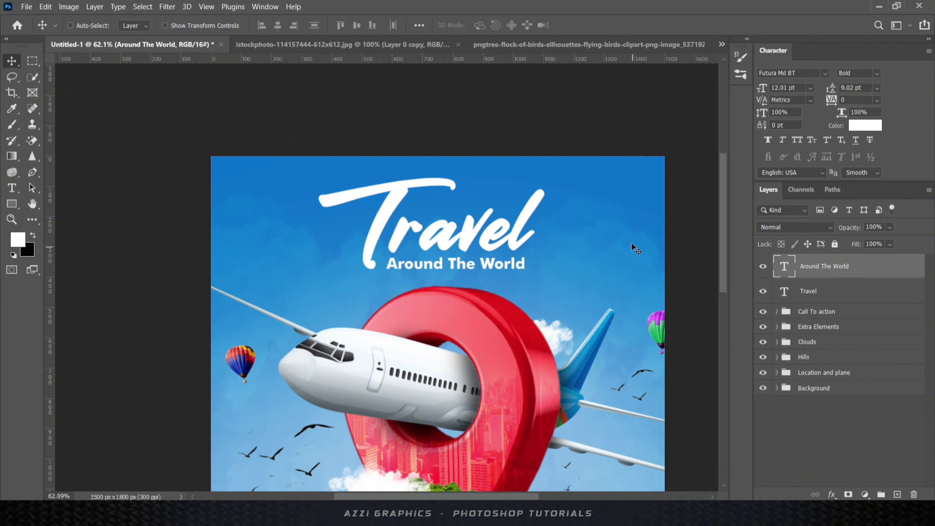
click(18, 239)
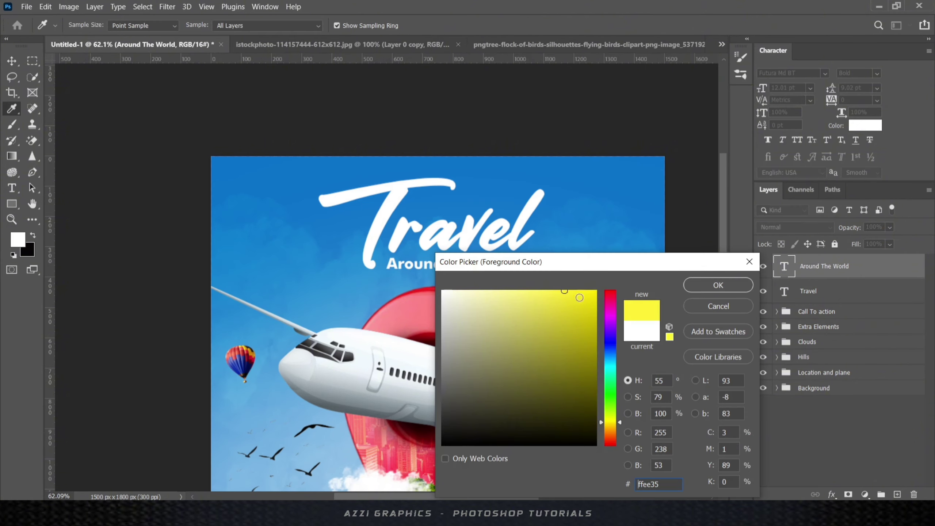
click(713, 286)
scroll(494, 236, down, 2)
scroll(467, 231, up, 4)
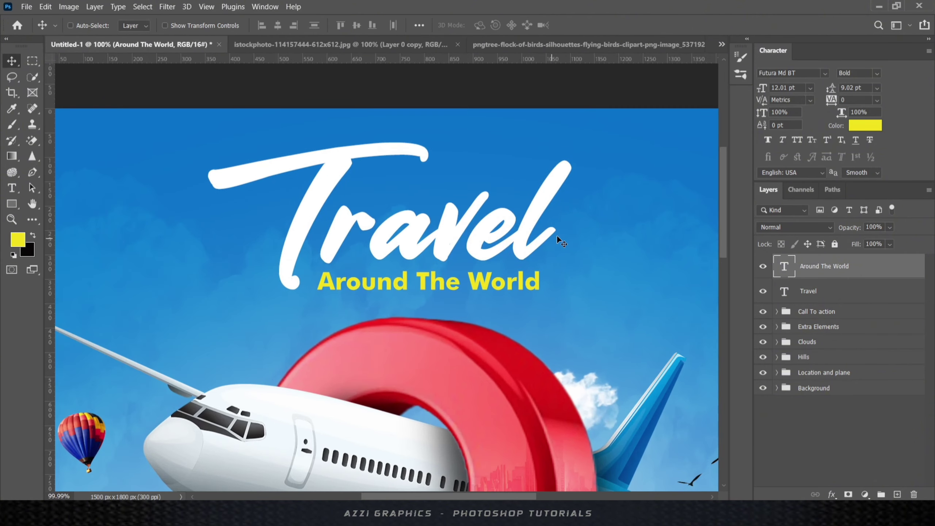
- Duplicate the subtitle above Travel at about 73% size and retype it 'A Dream Place To'
drag(456, 281, 481, 179)
key(ctrl+t)
drag(565, 166, 535, 164)
double_click(784, 267)
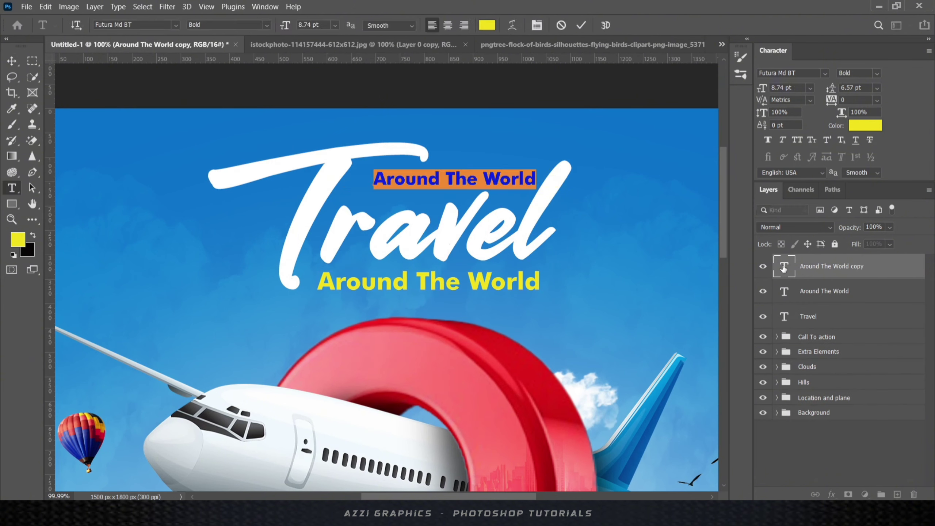
text(A Dream Place To)
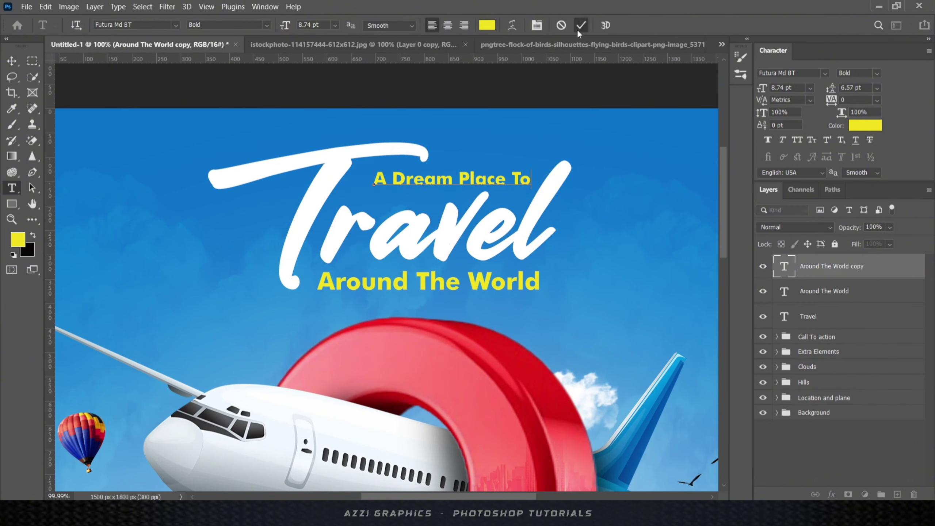
click(581, 25)
key(v)
drag(506, 175, 497, 176)
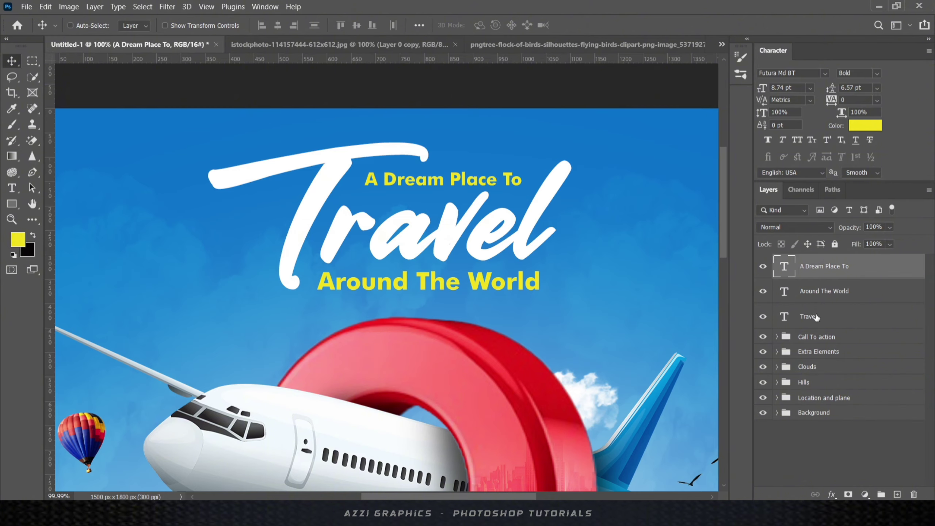
- Add a new empty layer above Travel and choose the rectangle shape tool
key(alt+bracketleft)
key(alt+bracketleft)
key(ctrl+shift+alt+n)
right_click(13, 204)
click(69, 204)
scroll(471, 278, up, 4)
- Draw a yellow-filled bar under the Travel headline
drag(635, 252, 132, 319)
click(685, 385)
click(654, 347)
click(148, 269)
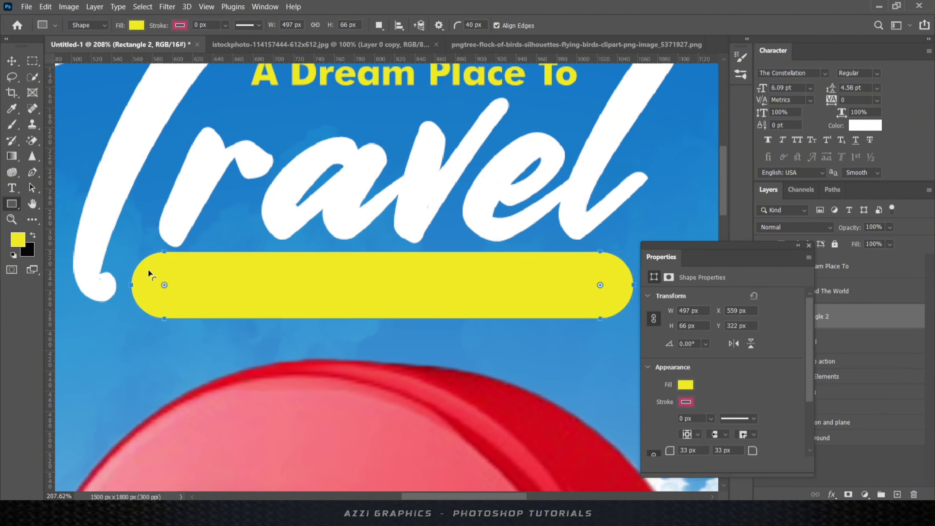
click(809, 246)
scroll(494, 246, down, 2)
- Recolour the Around The World text blue
click(825, 291)
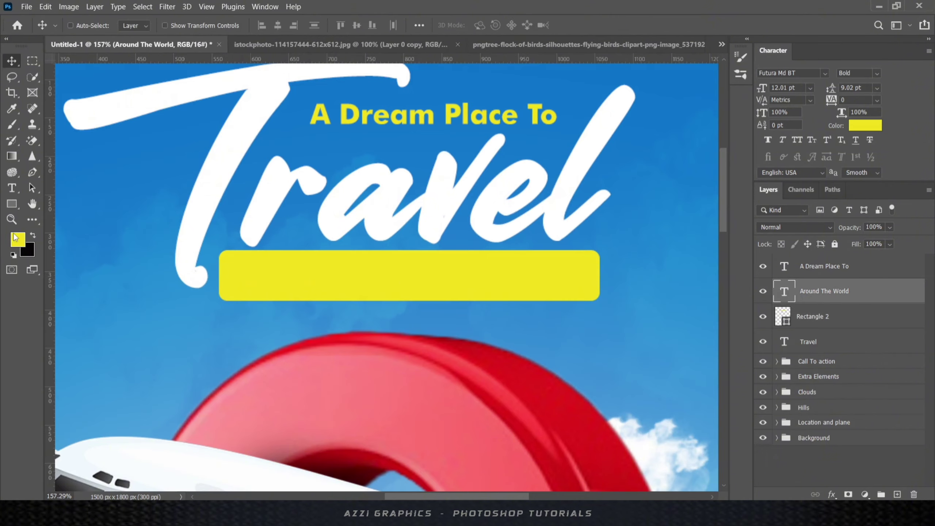
click(18, 240)
click(140, 295)
click(716, 287)
key(alt+BackSpace)
- Shrink the yellow badge and Around The World text to about 86%
shift+click(807, 316)
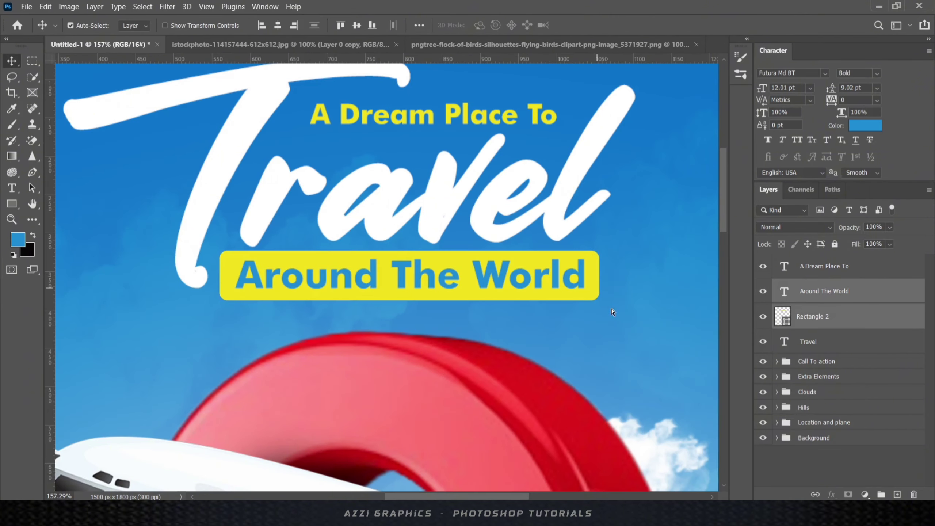
key(ctrl+t)
drag(600, 251, 545, 271)
click(603, 26)
scroll(502, 268, down, 4)
scroll(500, 269, up, 2)
key(ctrl+t)
click(603, 26)
click(782, 314)
key(ctrl+t)
click(823, 293)
- Set Around The World tracking to 100, centre it on the badge, and scale both to about 93%
click(878, 99)
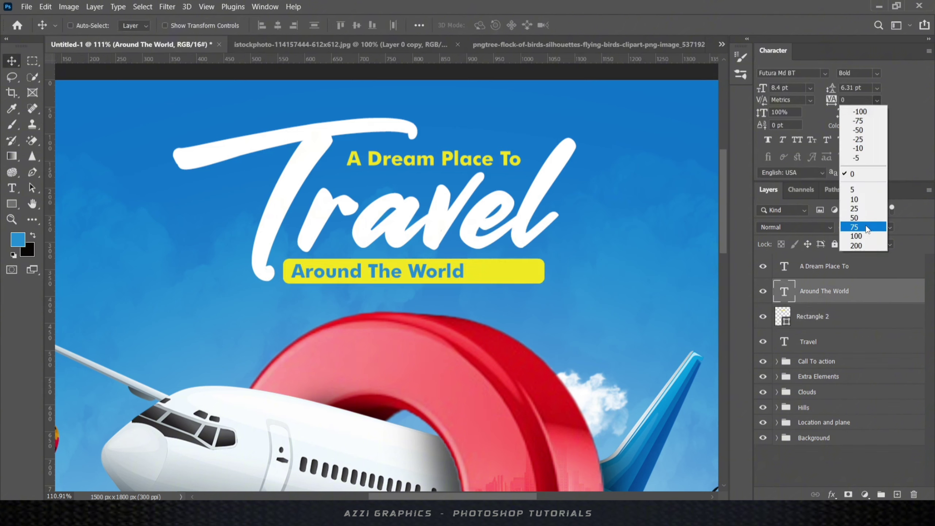
click(862, 226)
ctrl+click(825, 323)
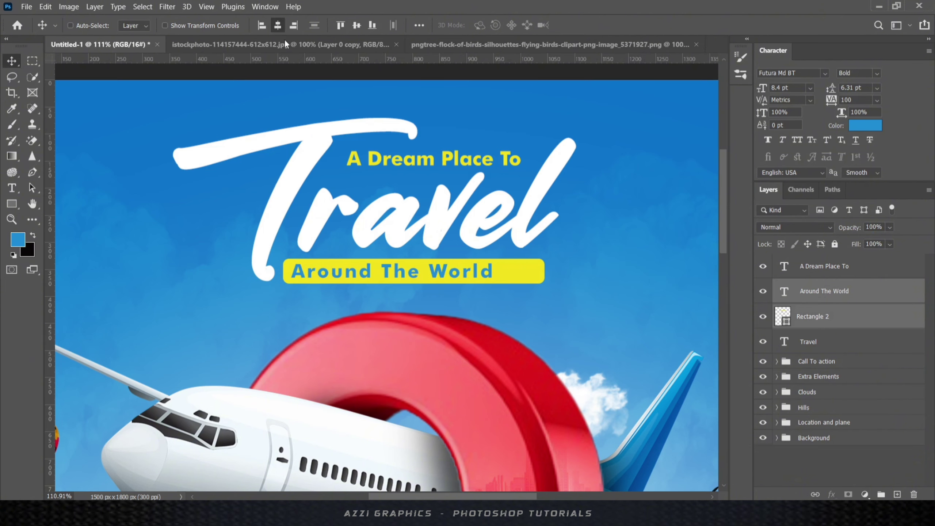
click(278, 25)
scroll(514, 226, down, 2)
key(ctrl+t)
drag(540, 274, 545, 277)
click(603, 26)
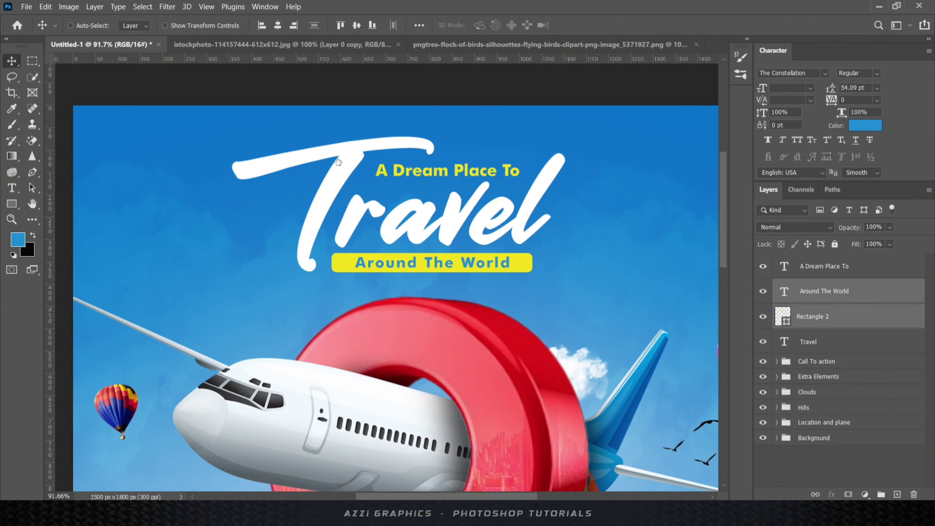
- Enlarge the T of Travel to 85 pt
double_click(785, 342)
drag(344, 191, 258, 192)
drag(779, 88, 706, 99)
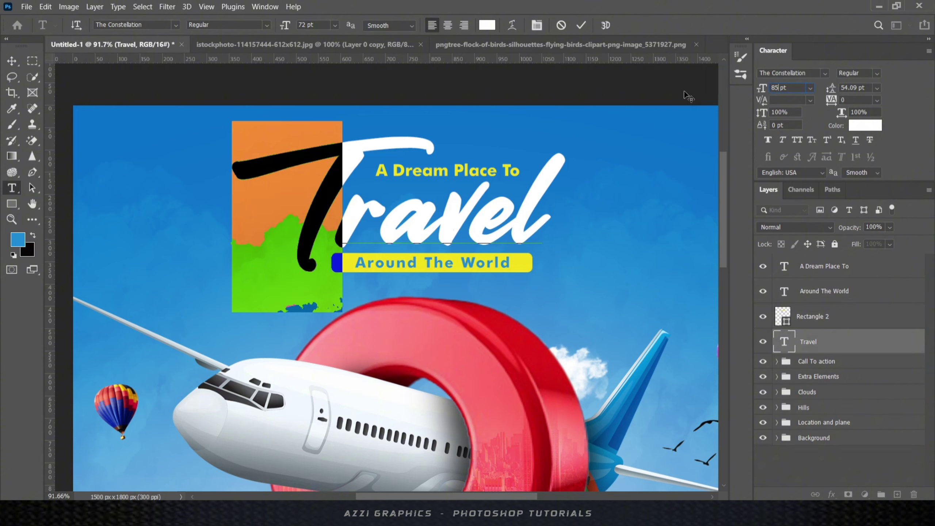
click(581, 26)
click(11, 61)
- Move Travel up-left, nudge A Dream Place To left and the badge right
mouse_move(513, 220)
mouse_down()
mouse_move(493, 217)
mouse_move(517, 203)
mouse_up()
click(824, 266)
key(Left)
key(Left)
key(Left)
key(Left)
click(820, 316)
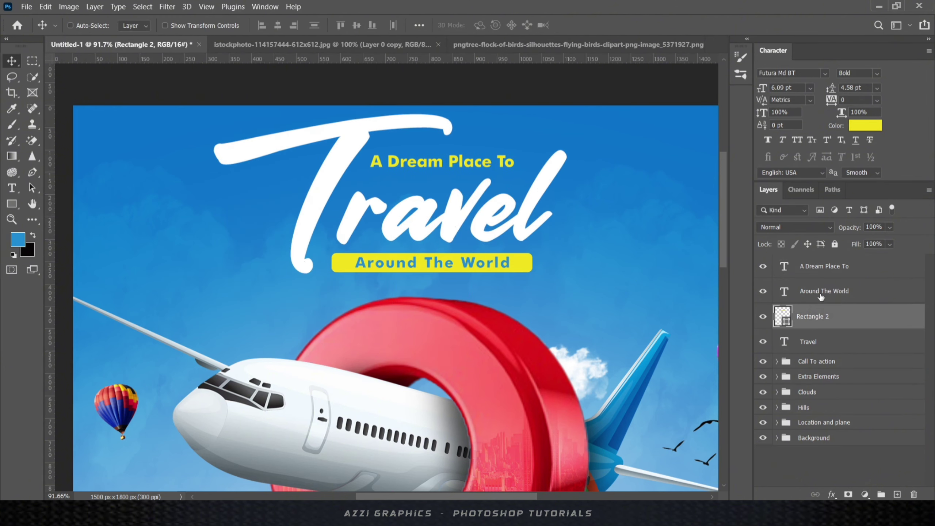
shift+click(821, 294)
key(Right)
key(Right)
key(Right)
key(Right)
click(815, 345)
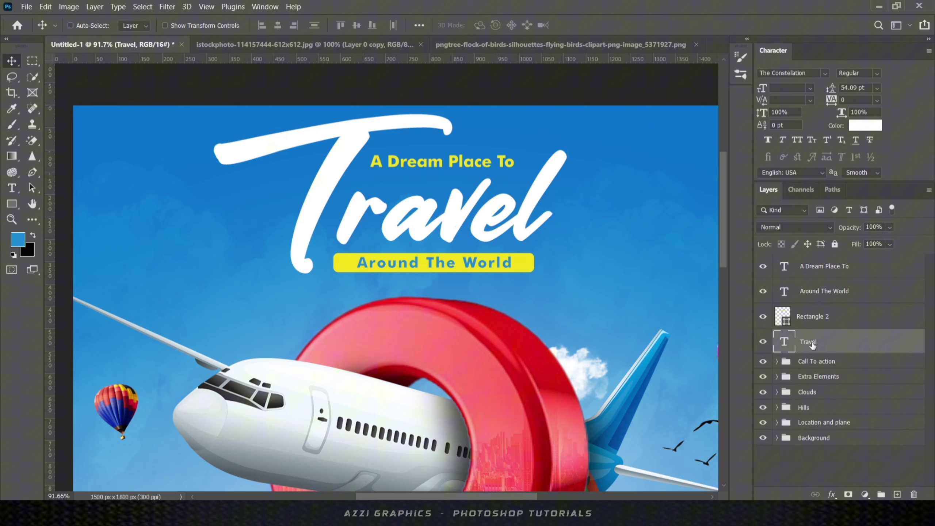
- Shrink all four title layers together to about 89%
shift+click(819, 272)
key(ctrl+t)
drag(567, 114, 547, 124)
click(603, 25)
scroll(484, 258, down, 4)
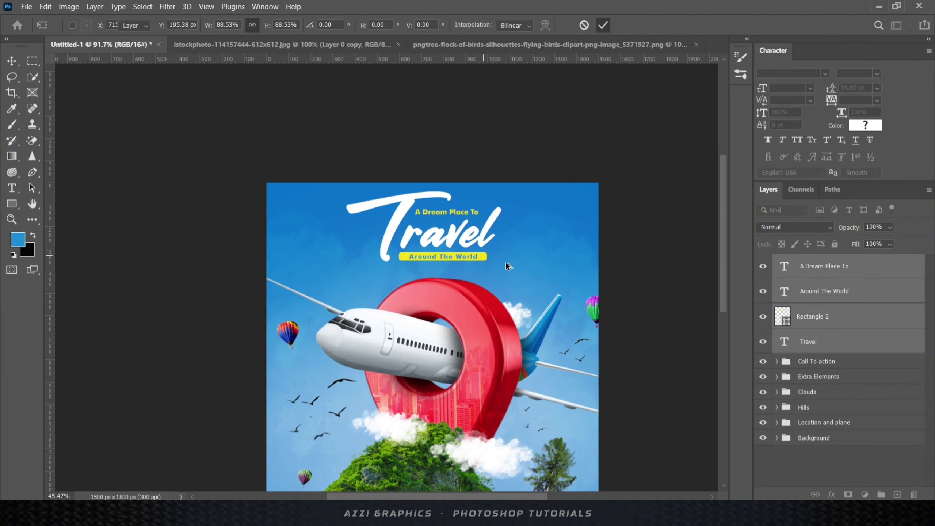
scroll(434, 313, down, 2)
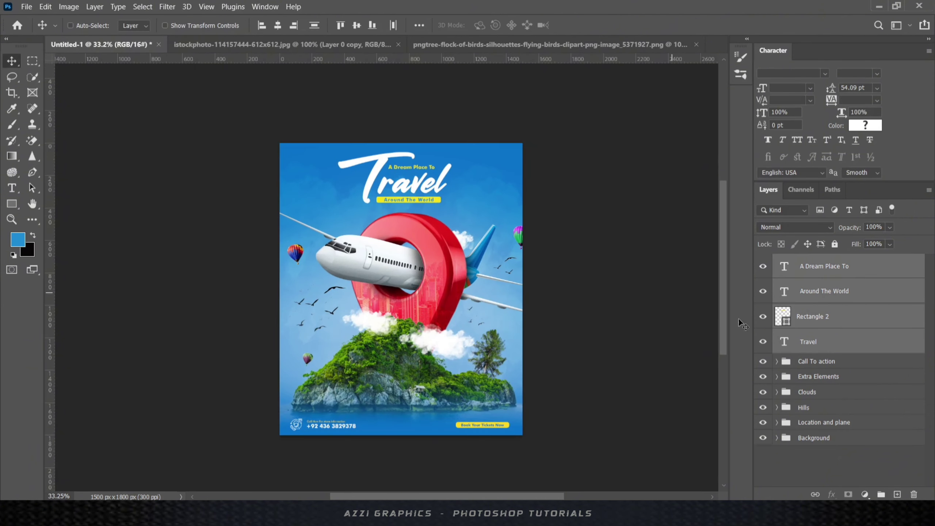
- Slightly shrink the plane, pin, island and cloud groups and nudge them down-left
click(812, 382)
ctrl+click(814, 397)
ctrl+click(824, 410)
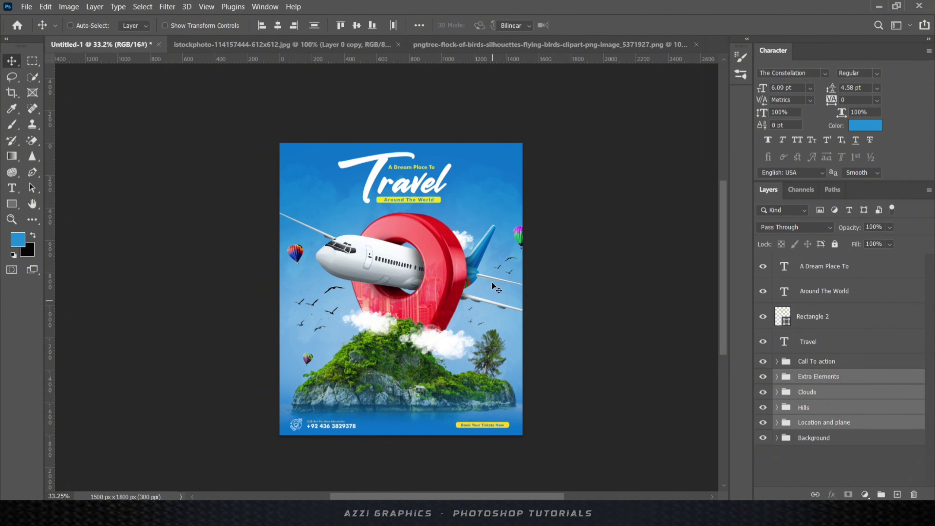
key(ctrl+t)
drag(602, 183, 552, 211)
click(603, 25)
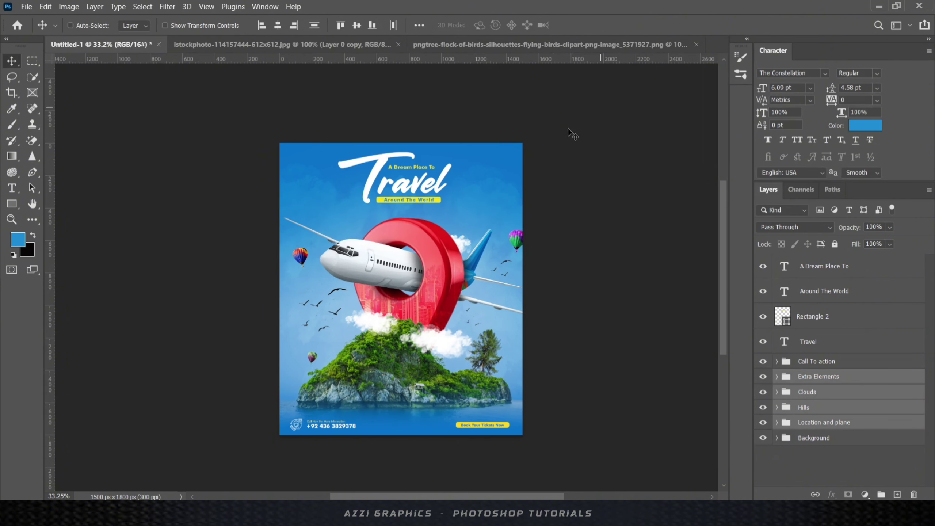
key(shift+Down)
key(shift+Down)
key(shift+Down)
key(shift+Left)
key(shift+Left)
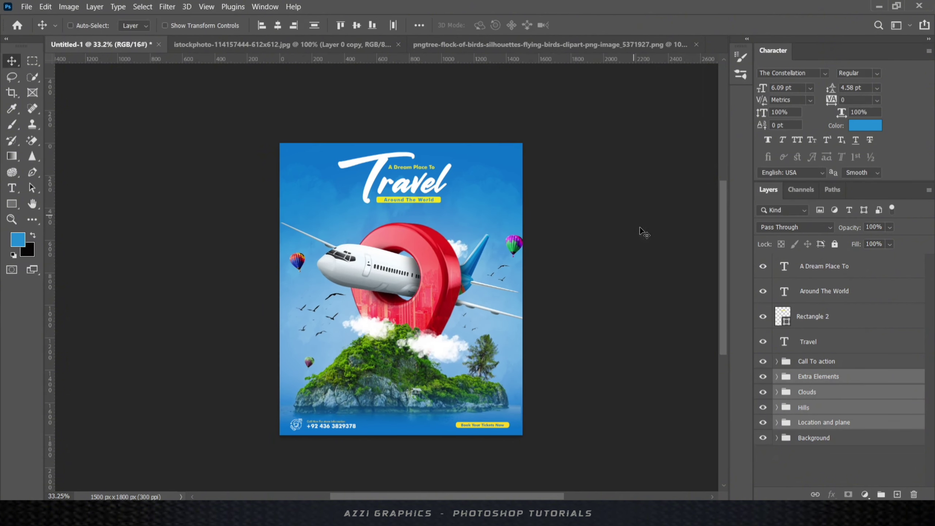
- Group the four title layers into a group named 'Title'
click(813, 343)
shift+click(825, 266)
key(ctrl+g)
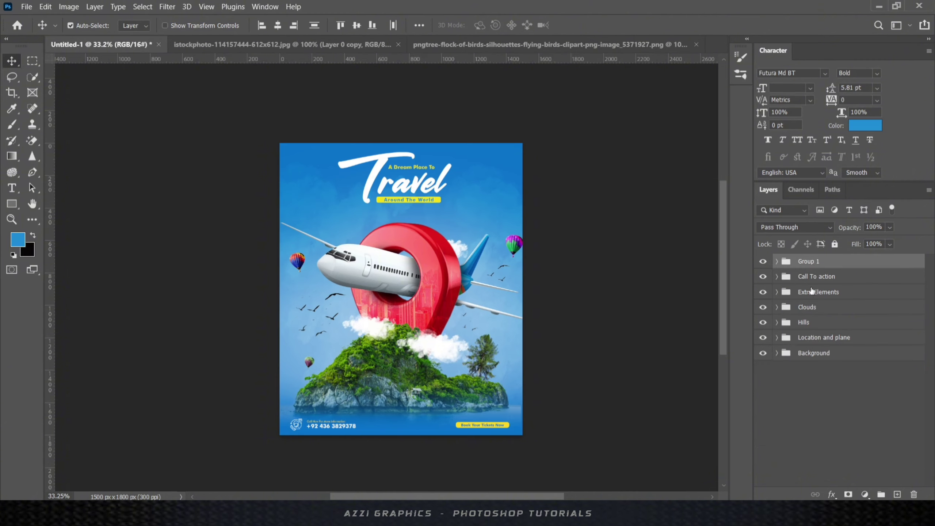
double_click(809, 261)
text(Title)
key(Return)
- Enlarge the Title group to about 111%
scroll(418, 164, up, 7)
key(ctrl+t)
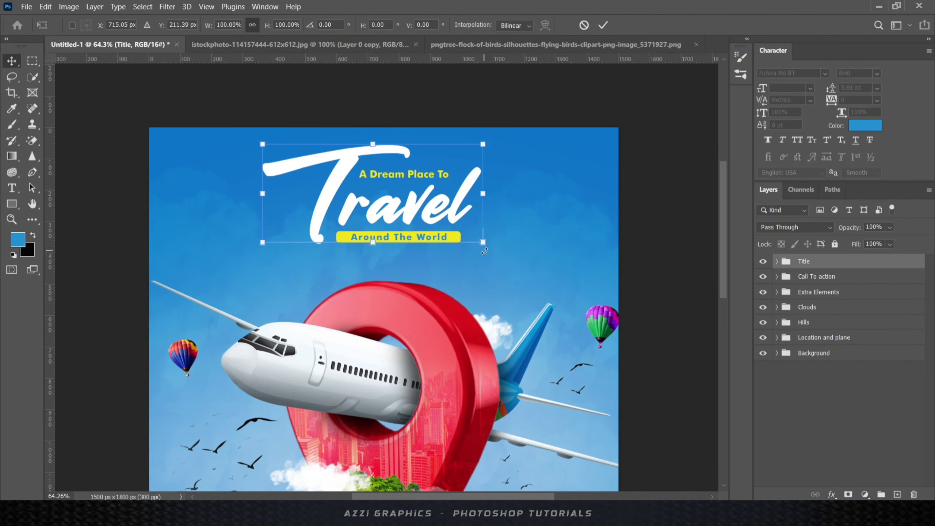
drag(483, 243, 496, 249)
key(Return)
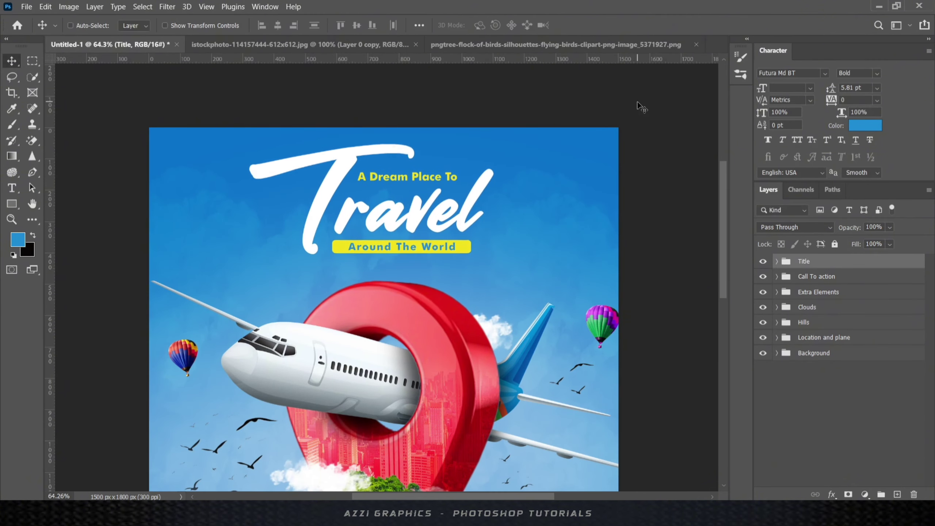
scroll(460, 297, down, 7)
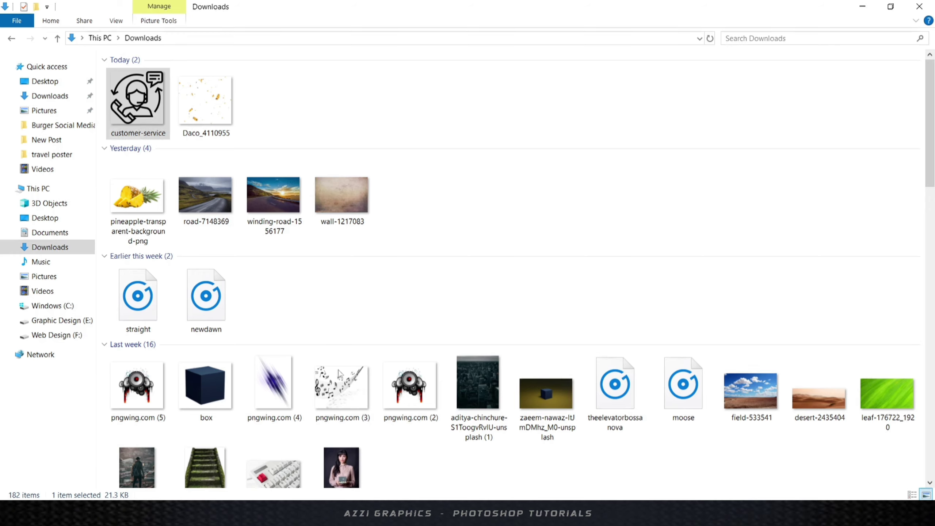
- Place the palm leaf image from the travel poster folder in the top-right corner
click(45, 217)
double_click(407, 83)
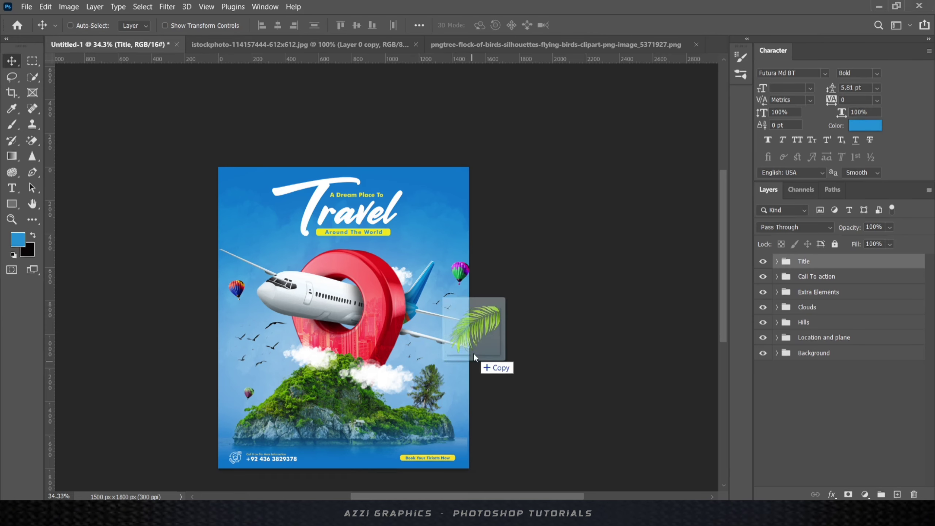
drag(477, 355, 479, 353)
drag(442, 225, 490, 208)
drag(443, 231, 467, 173)
key(Return)
scroll(303, 219, up, 3)
key(Return)
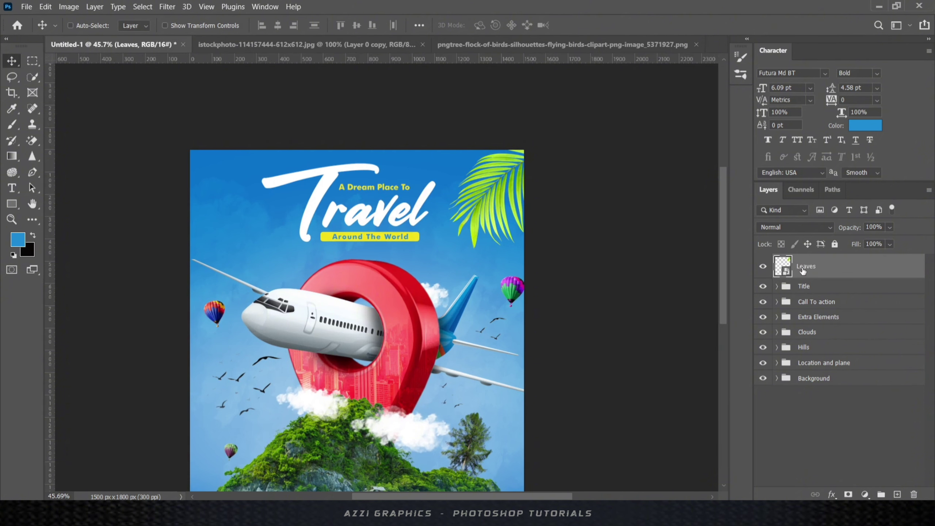
- Add Vibrance, Color Balance and Levels adjustments to the leaf, with black point 87
click(865, 494)
click(862, 366)
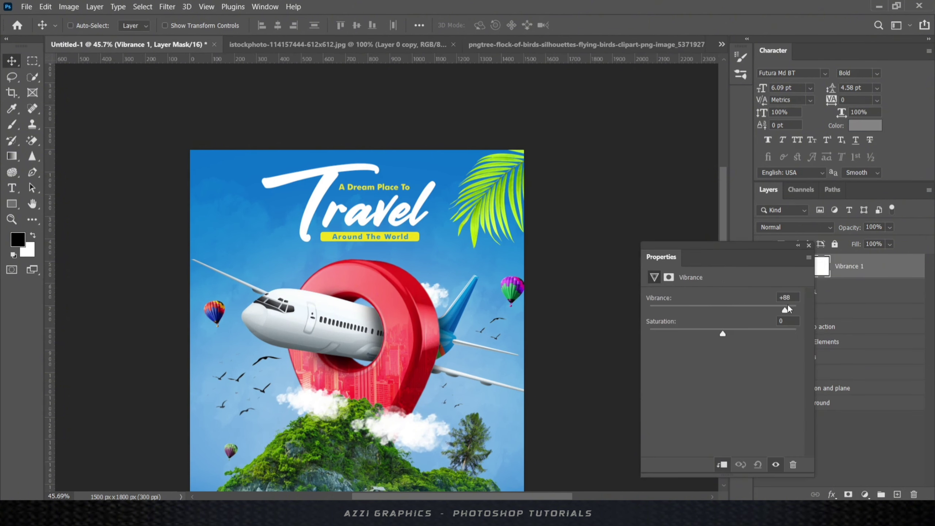
click(865, 495)
click(863, 387)
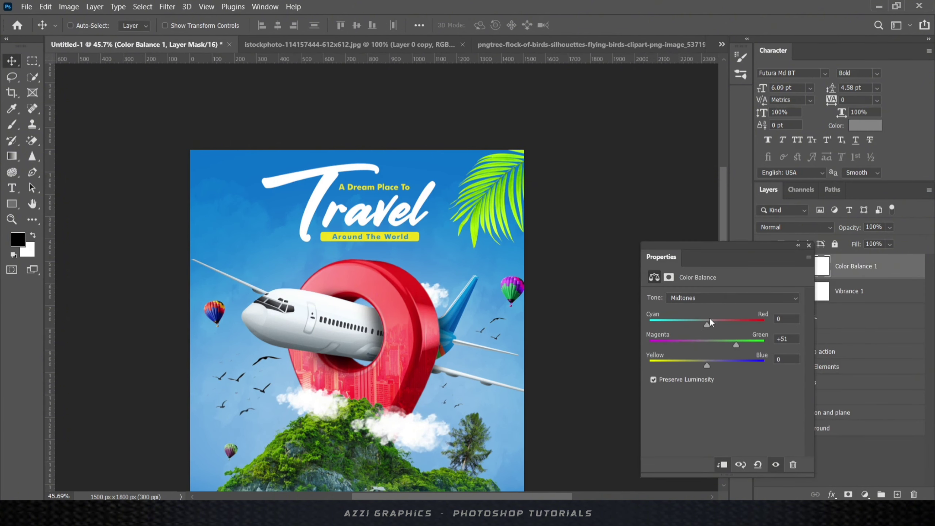
click(865, 494)
click(858, 331)
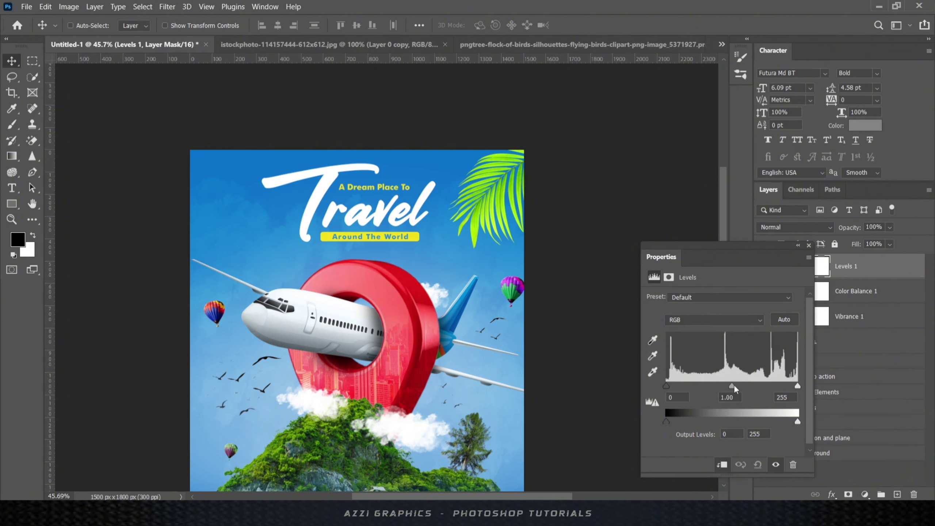
drag(732, 386, 772, 387)
drag(666, 386, 711, 385)
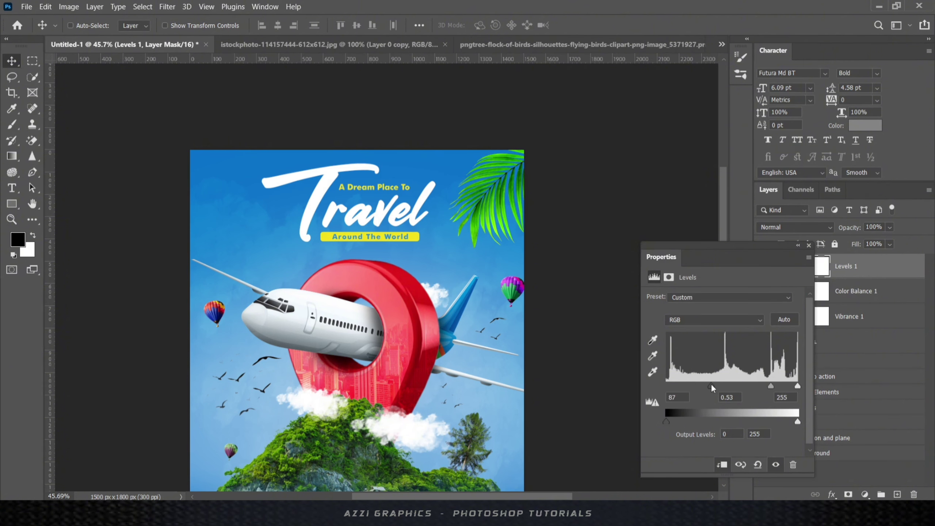
drag(772, 387, 767, 387)
click(810, 245)
- Add a Hue/Saturation adjustment that shifts the leaf hue slightly and darkens it
click(866, 495)
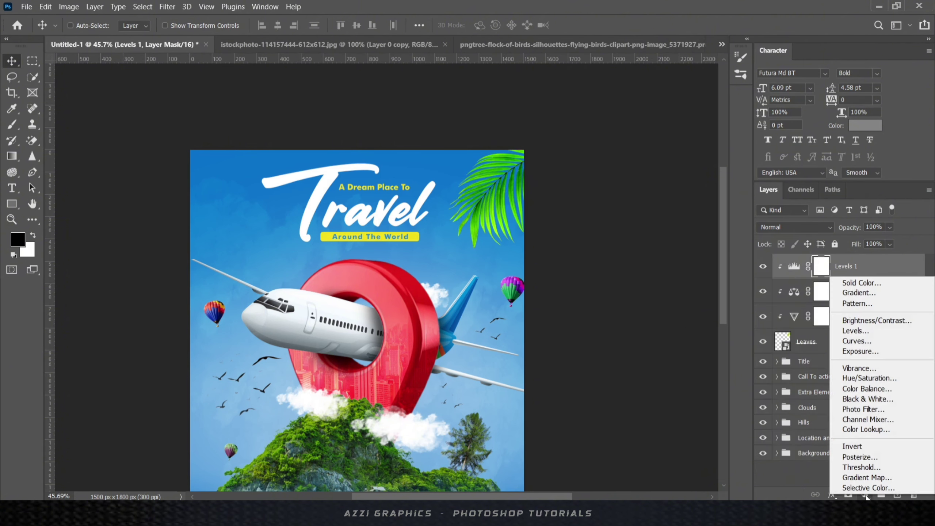
click(805, 481)
click(869, 496)
click(857, 381)
drag(721, 343, 720, 343)
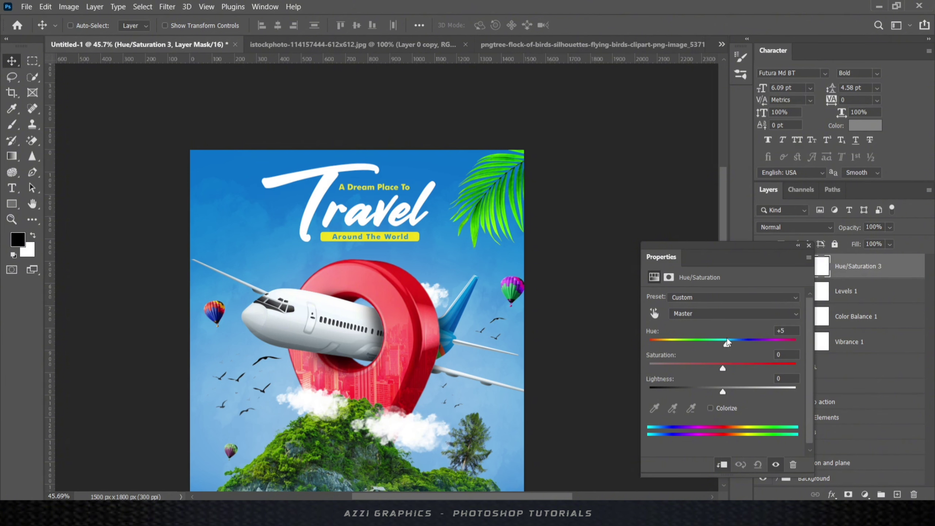
drag(722, 392, 709, 391)
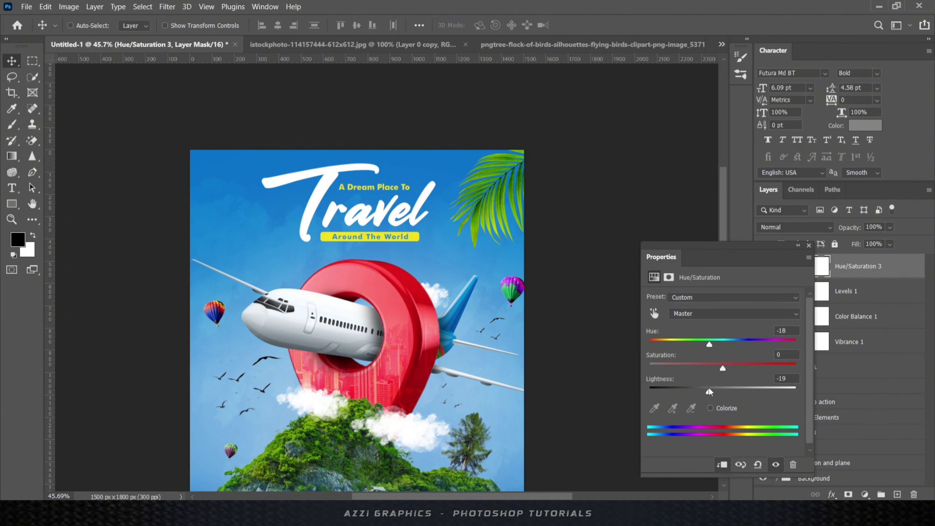
click(809, 246)
- Convert the leaf and its adjustments into a smart object named 'Leaves'
shift+click(829, 366)
right_click(829, 366)
click(718, 143)
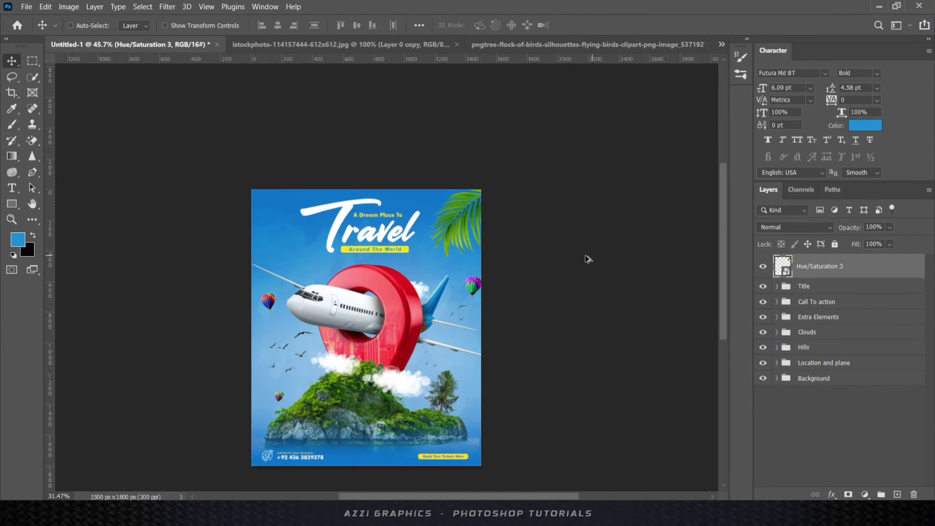
text(Leaves)
key(Return)
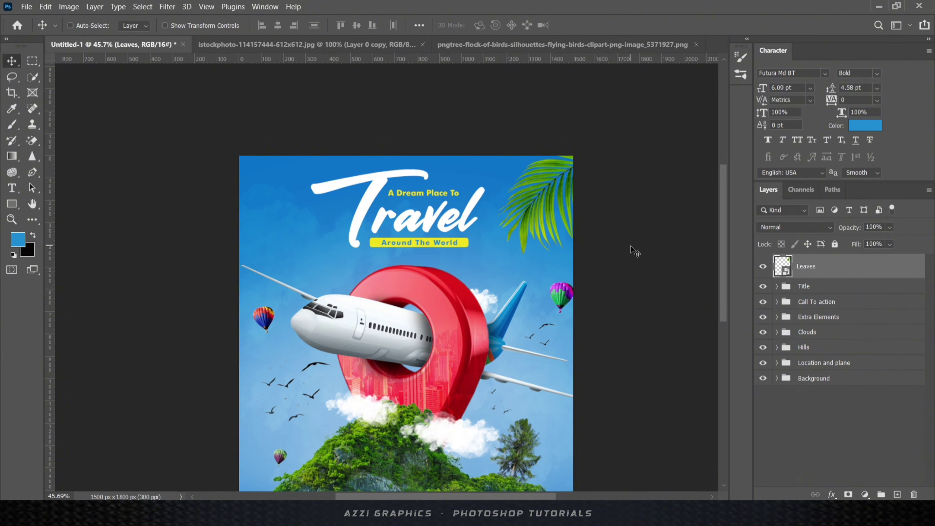
- Apply a Gaussian Blur to the Leaves layer
click(167, 6)
mouse_move(177, 150)
click(339, 198)
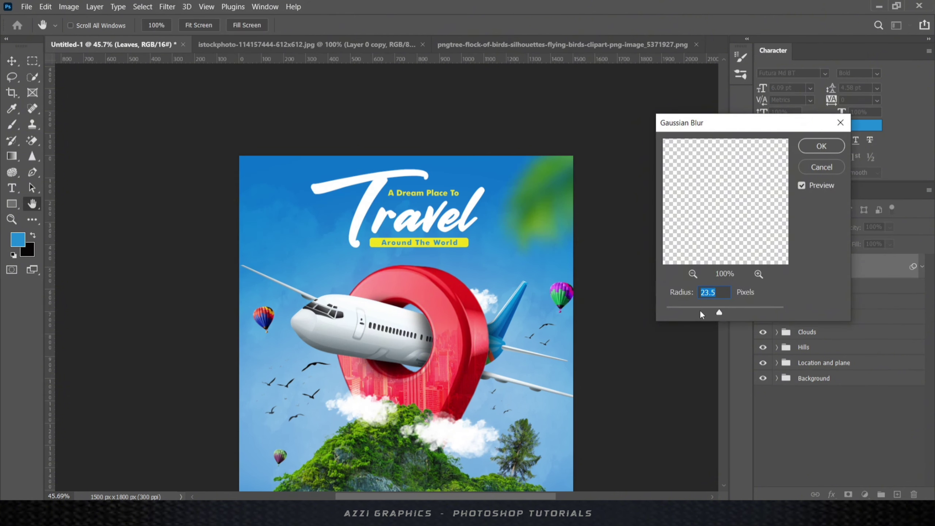
click(814, 149)
click(923, 267)
- Duplicate the leaf, move the copy top-left and flip it horizontally
key(ctrl+j)
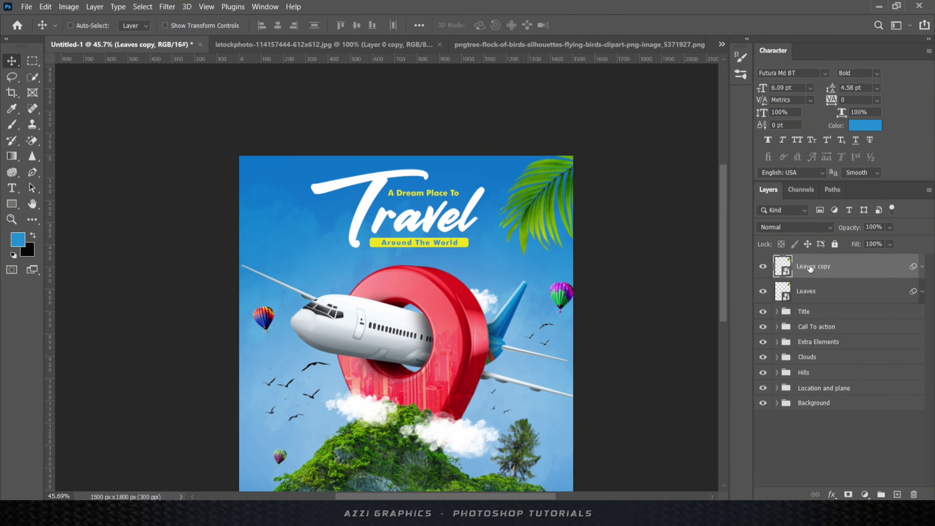
drag(543, 180, 254, 211)
click(45, 7)
mouse_move(92, 268)
click(219, 482)
- Copy the right leaf upward and transform the right-side leaves
click(804, 317)
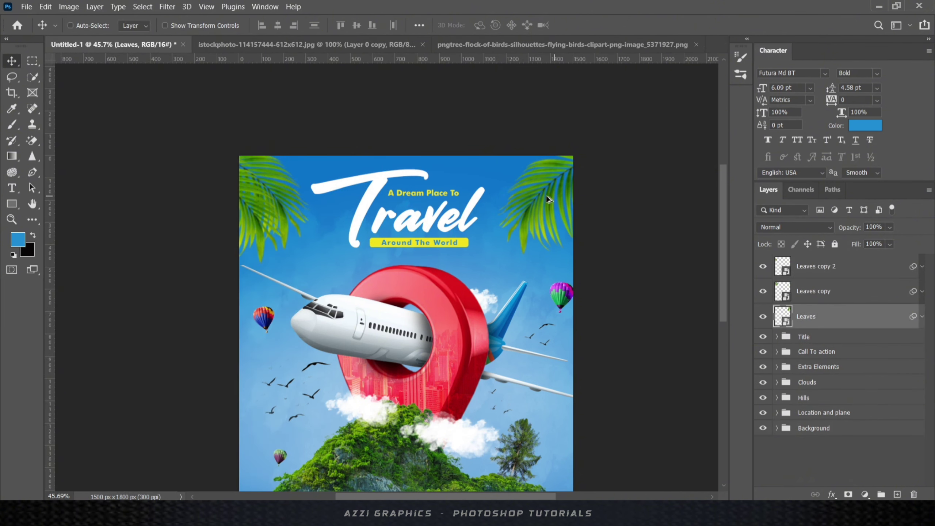
drag(539, 195, 560, 203)
scroll(494, 229, down, 3)
scroll(494, 229, up, 2)
ctrl+click(806, 345)
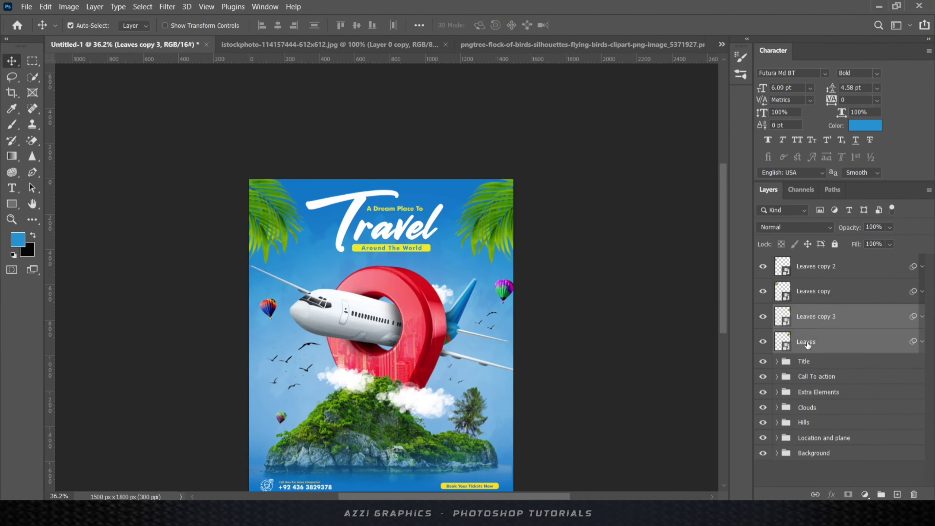
key(ctrl+t)
key(Return)
- Rotate the two left palm leaf layers slightly
click(816, 266)
ctrl+click(813, 292)
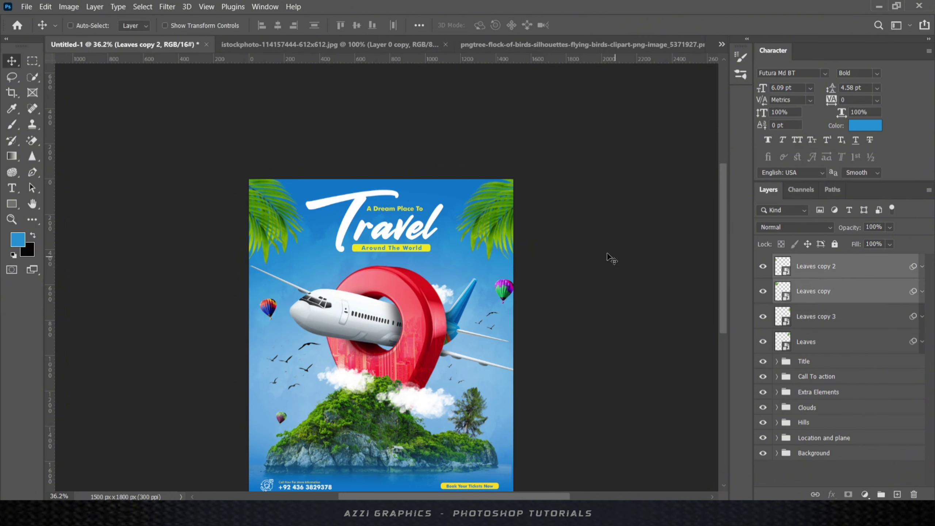
key(ctrl+t)
drag(171, 151, 168, 155)
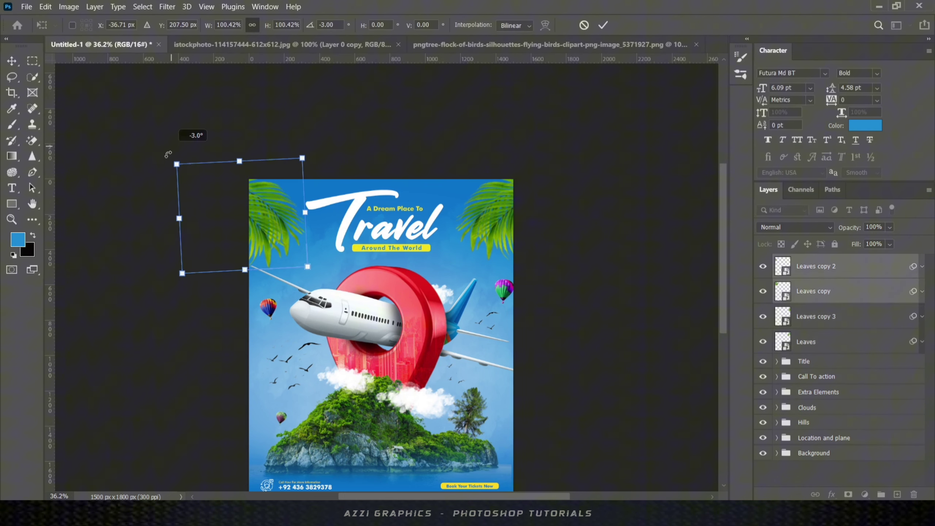
click(603, 26)
scroll(363, 264, down, 2)
- Group all four leaf layers into a group named 'Leaves'
click(816, 316)
ctrl+click(812, 342)
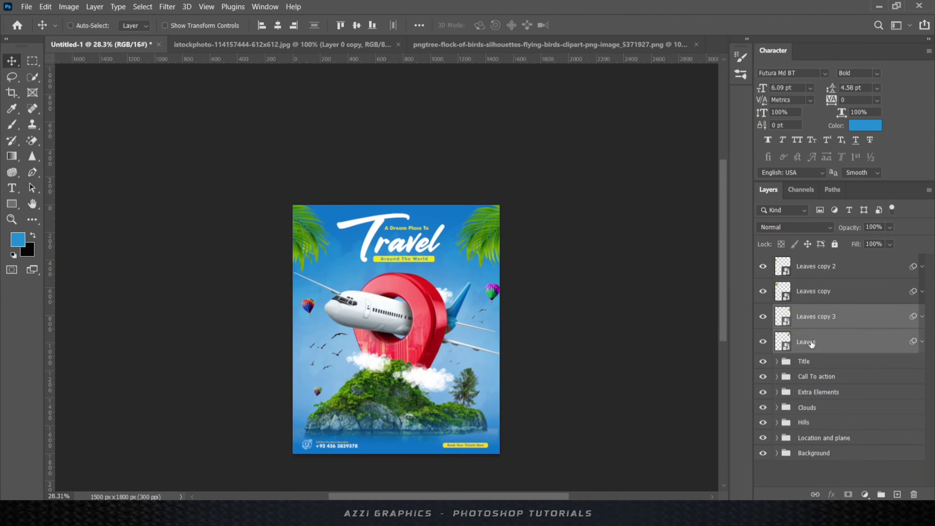
shift+click(816, 270)
key(ctrl+g)
text(Le)
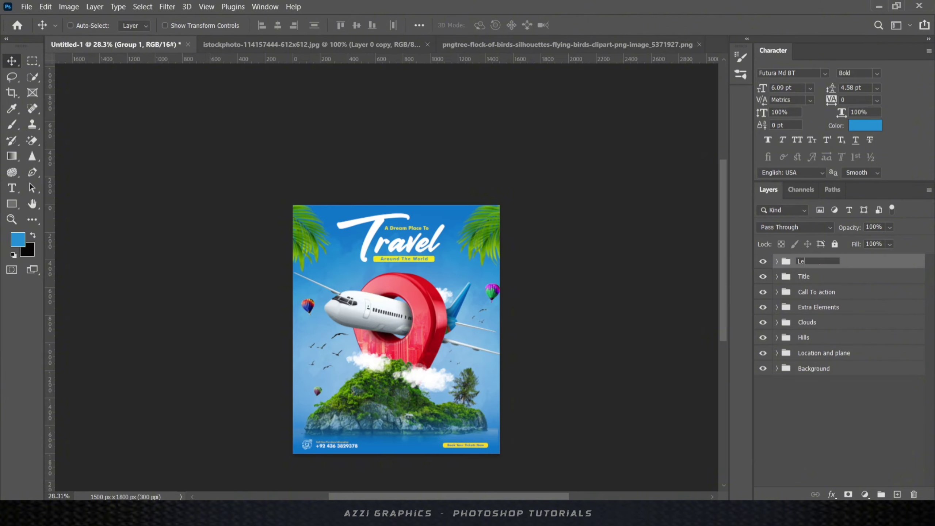
text(aves)
key(Return)
scroll(478, 288, up, 4)
scroll(489, 294, down, 5)
scroll(498, 295, up, 3)
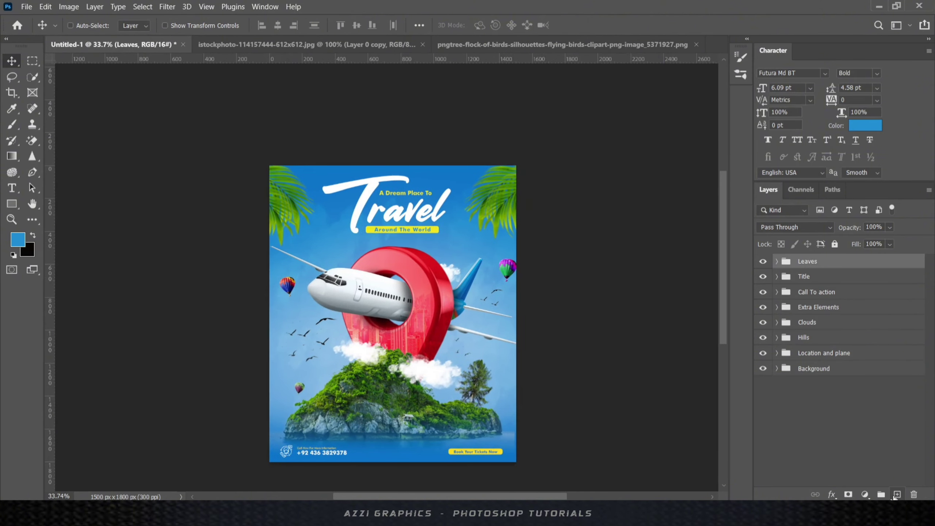
- Add a light blue Solid Color fill layer in Screen blend mode
click(897, 495)
click(865, 495)
click(858, 279)
click(520, 294)
click(718, 285)
click(795, 228)
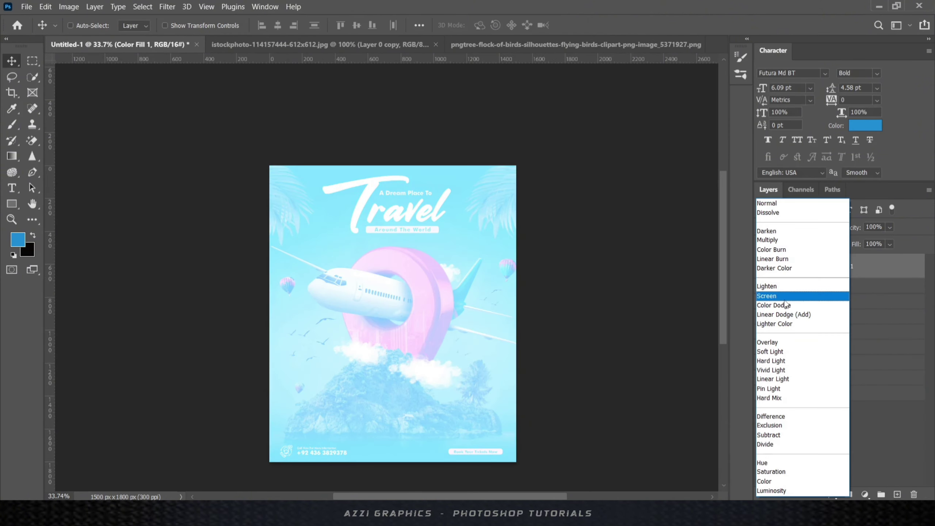
click(784, 297)
- Fill the Color Fill layer's mask with black and set up a small soft brush
click(812, 267)
key(b)
key(x)
key(x)
key(ctrl+i)
right_click(394, 233)
click(462, 383)
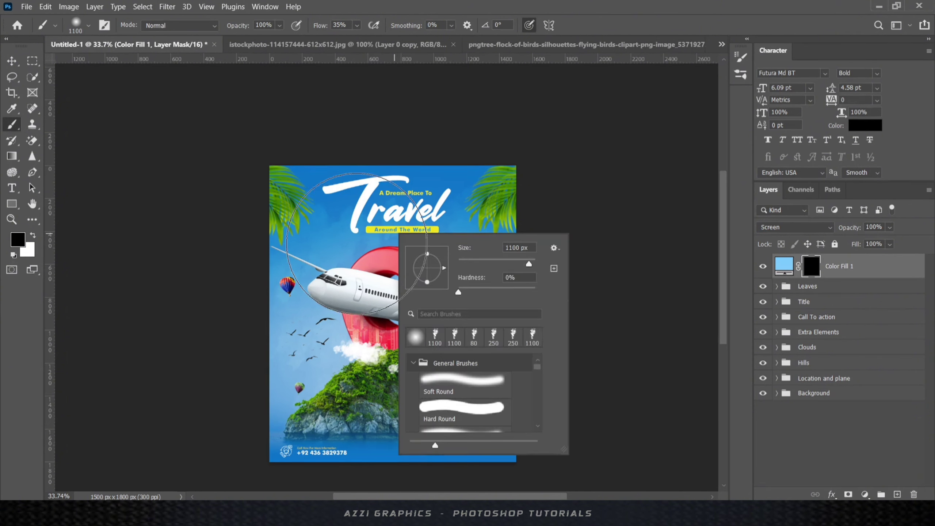
click(357, 244)
key(bracketleft)
key(bracketleft)
key(bracketleft)
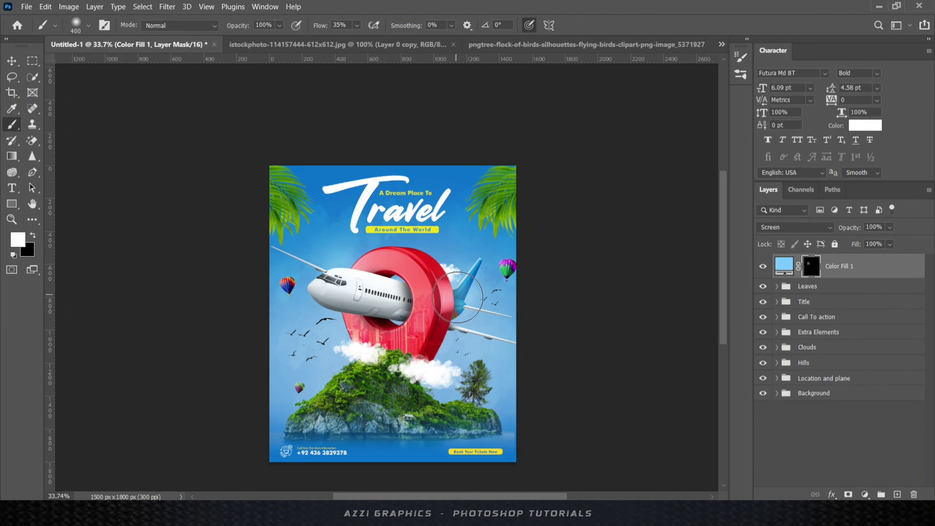
- Paint white glow patches beside the Travel title, the island tree and the hill
click(450, 193)
click(346, 215)
click(488, 399)
click(317, 392)
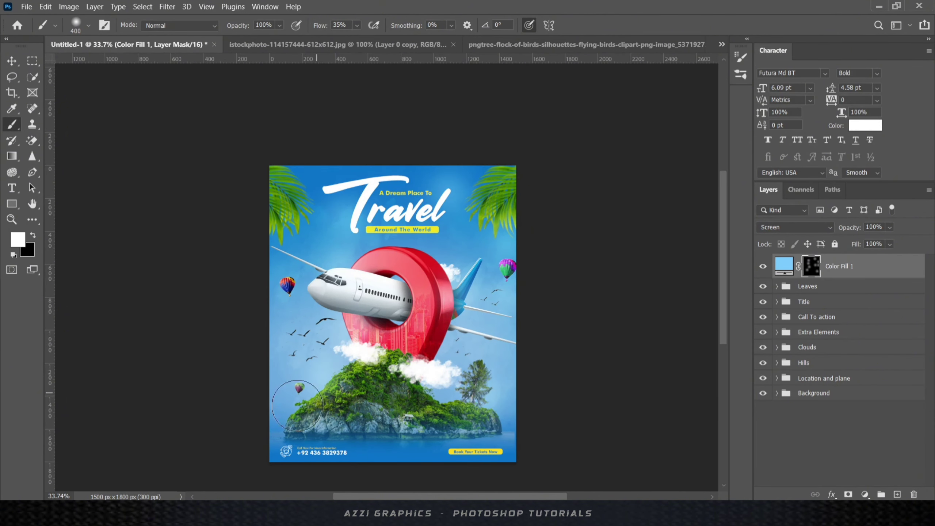
key(bracketright)
key(bracketright)
key(bracketright)
key(bracketright)
key(bracketright)
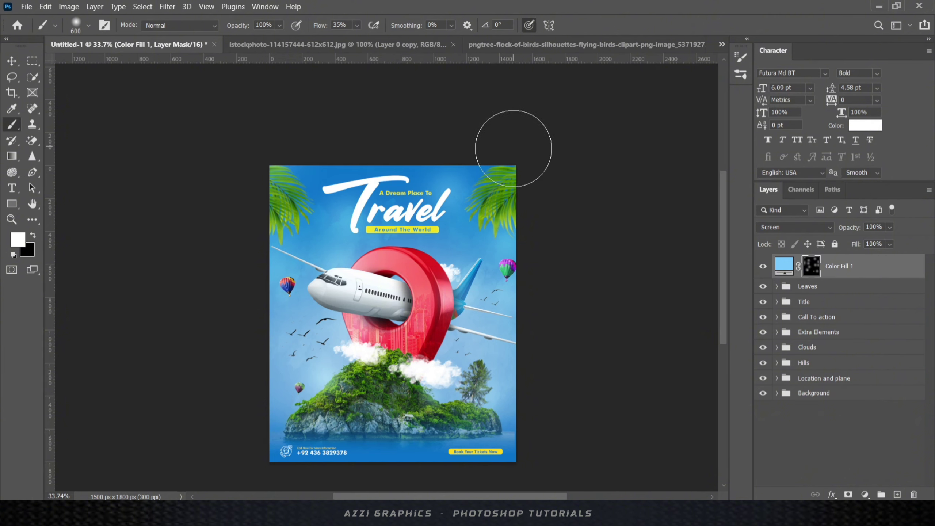
- Search Google images for 'blue particles' and paste one into the poster as Layer 9
key(v)
scroll(395, 217, up, 5)
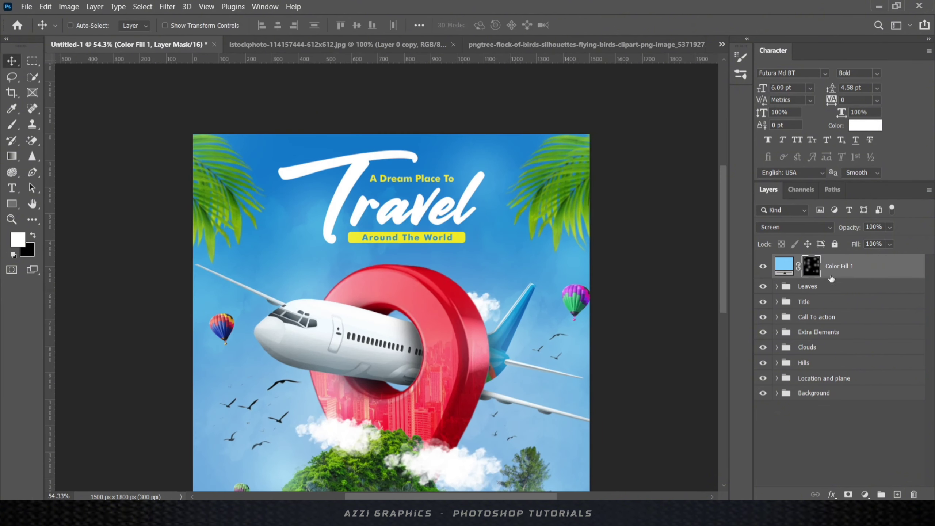
scroll(547, 246, down, 5)
scroll(669, 266, up, 2)
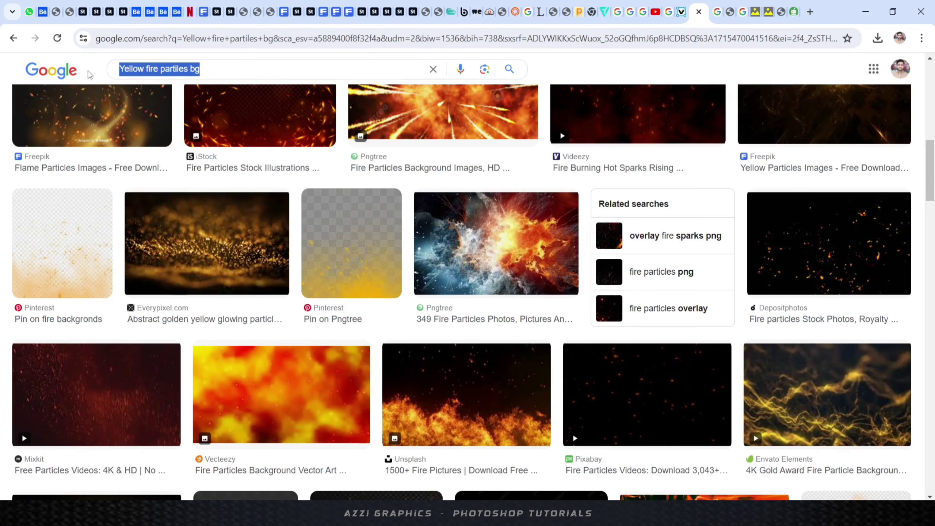
key(BackSpace)
text(bl)
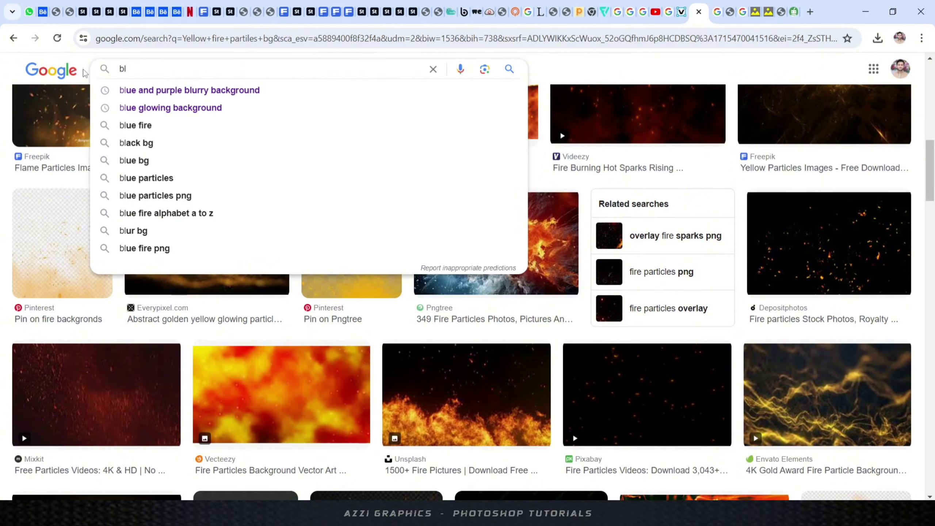
text(ue particles)
key(Return)
scroll(493, 213, down, 4)
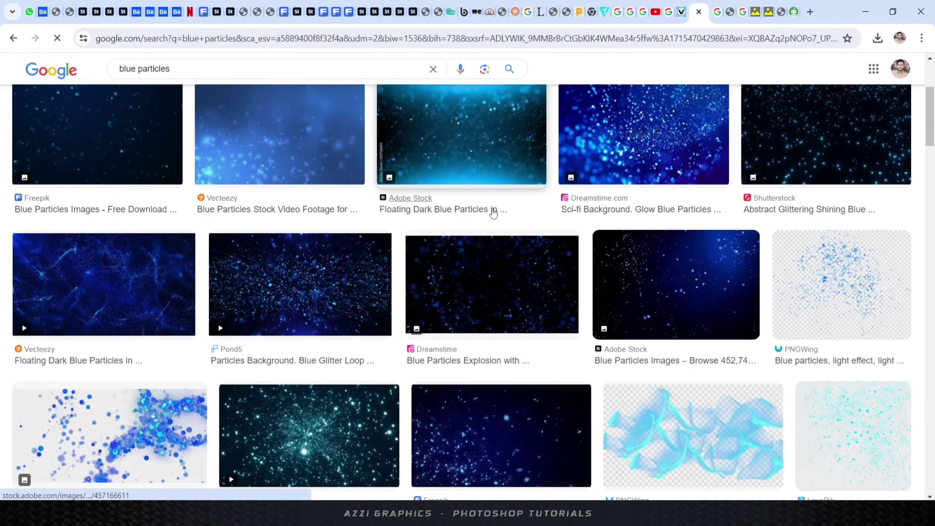
scroll(493, 213, down, 5)
click(657, 219)
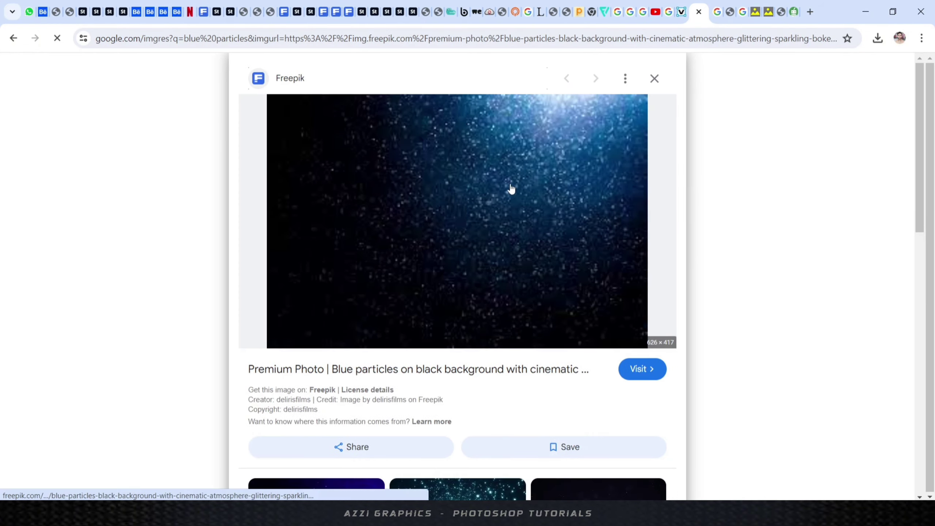
right_click(509, 165)
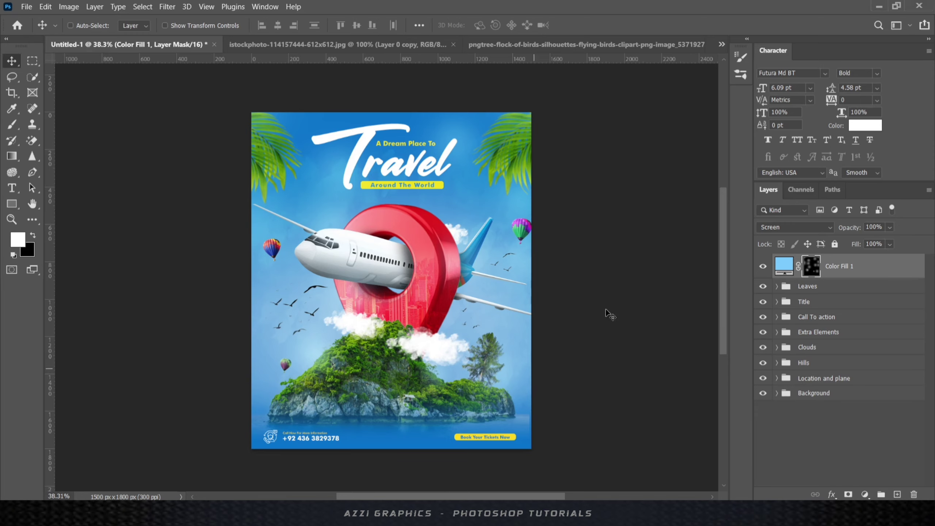
key(ctrl+v)
- Scale and position the particle image so it covers the whole poster
key(ctrl+t)
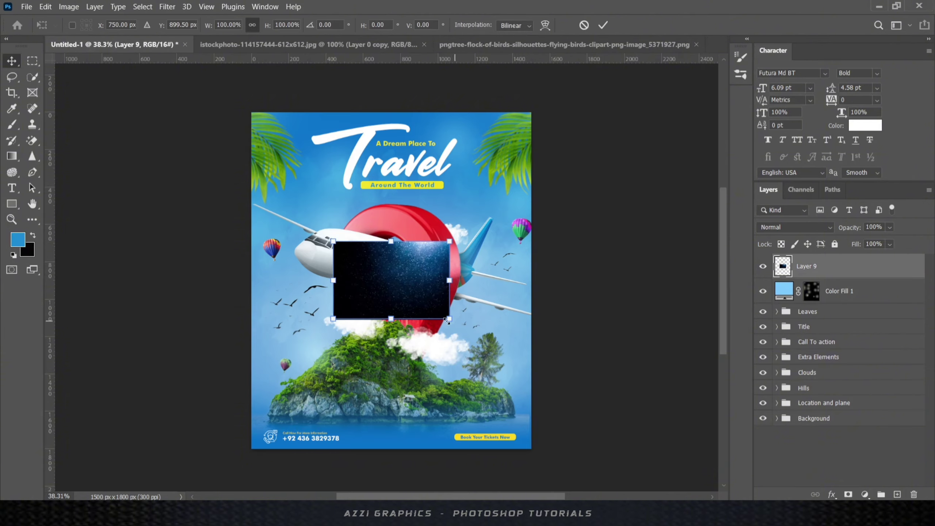
drag(449, 320, 590, 415)
drag(484, 258, 411, 217)
drag(518, 372, 572, 408)
drag(471, 232, 445, 243)
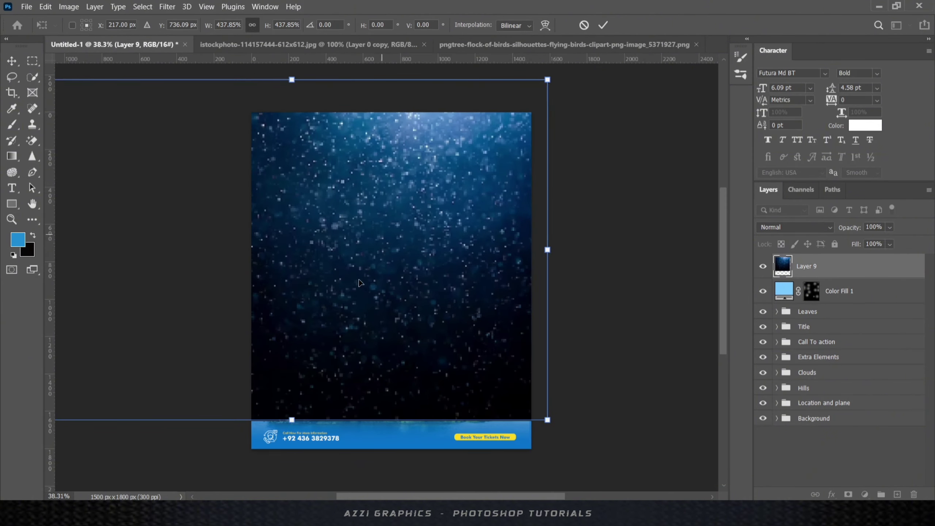
drag(548, 420, 574, 438)
drag(474, 259, 444, 272)
click(603, 25)
- Blend the particles in Soft Light, mask them off the lower poster, and lower opacity to 77%
click(788, 228)
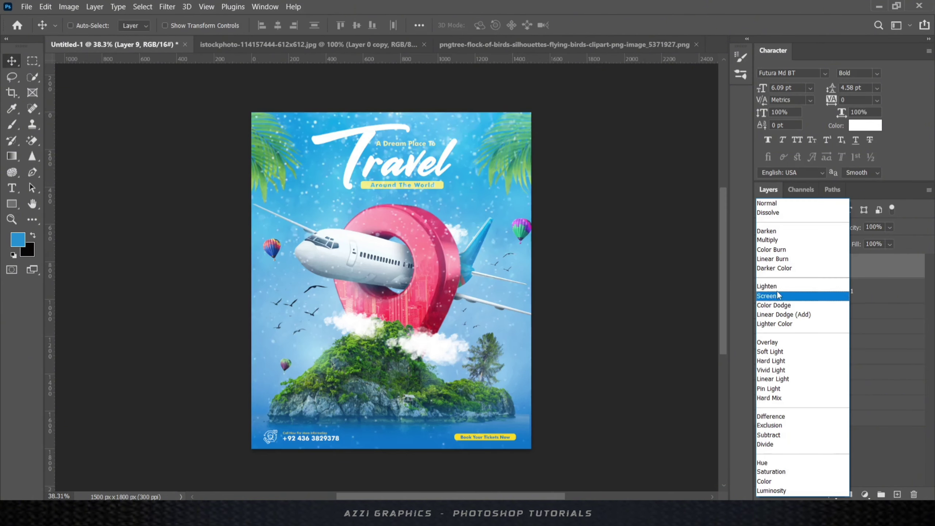
click(778, 353)
click(848, 494)
click(12, 125)
key(d)
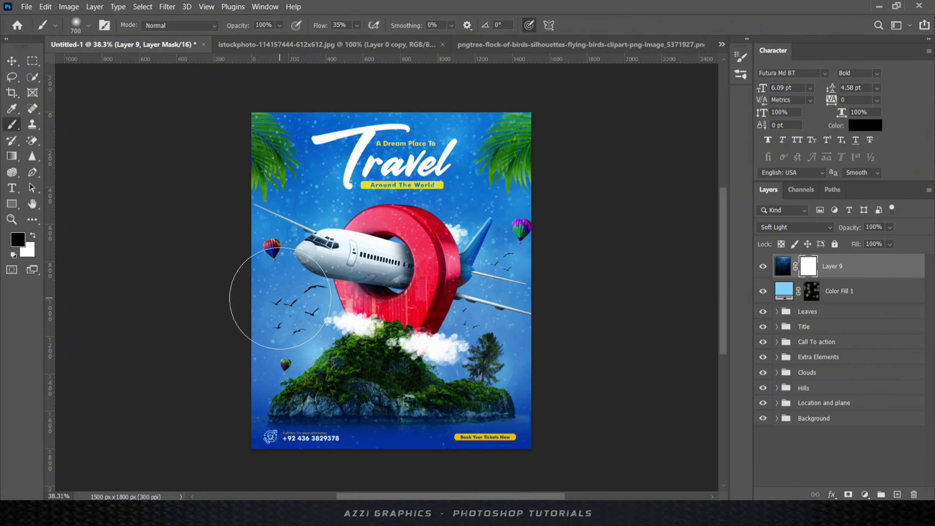
mouse_move(553, 392)
mouse_down()
mouse_move(605, 292)
mouse_move(262, 293)
mouse_up()
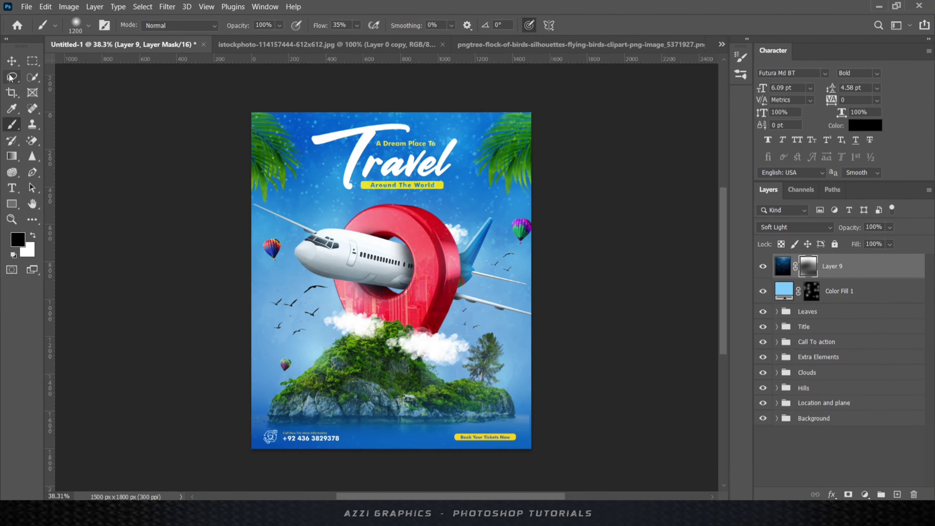
click(12, 60)
drag(890, 227, 880, 243)
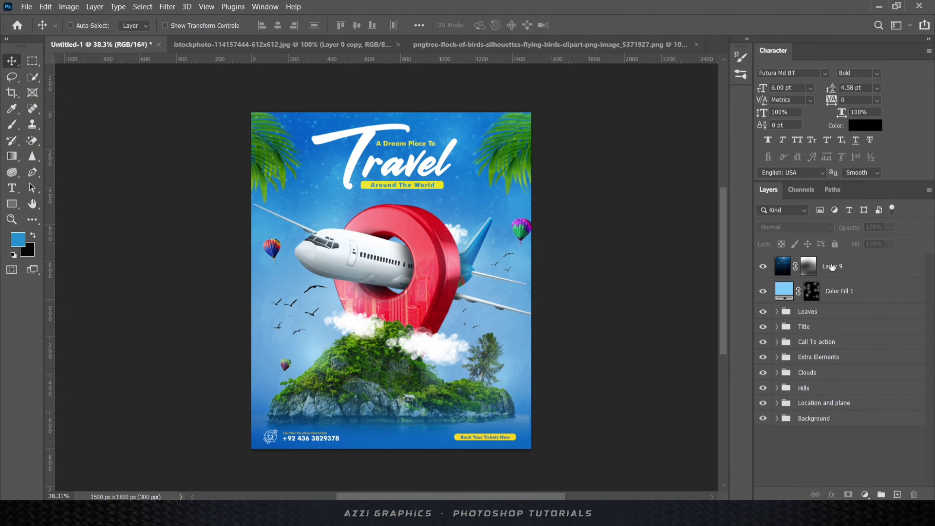
- Group the particles with Color Fill 1 as 'Glow and Particles' and stamp a merged copy
click(833, 268)
shift+click(829, 292)
key(ctrl+g)
double_click(799, 261)
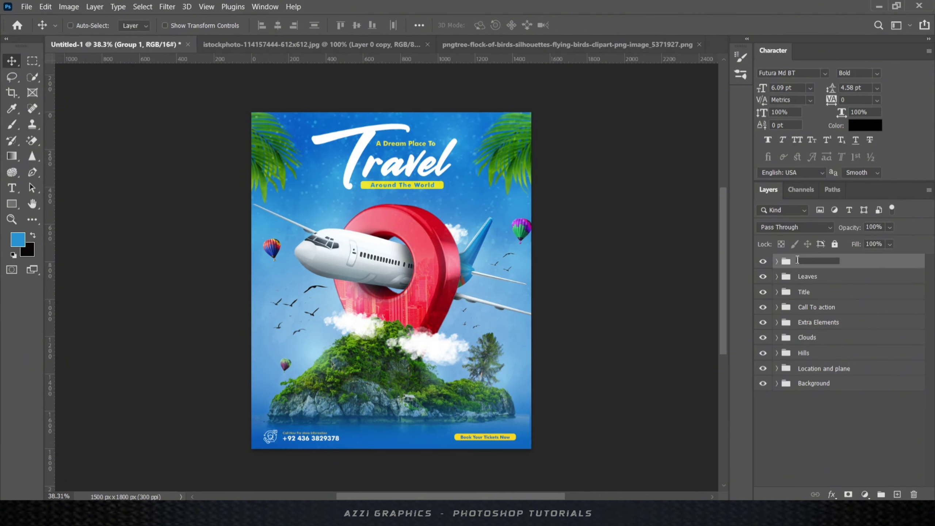
text(Glow and Particles)
key(Return)
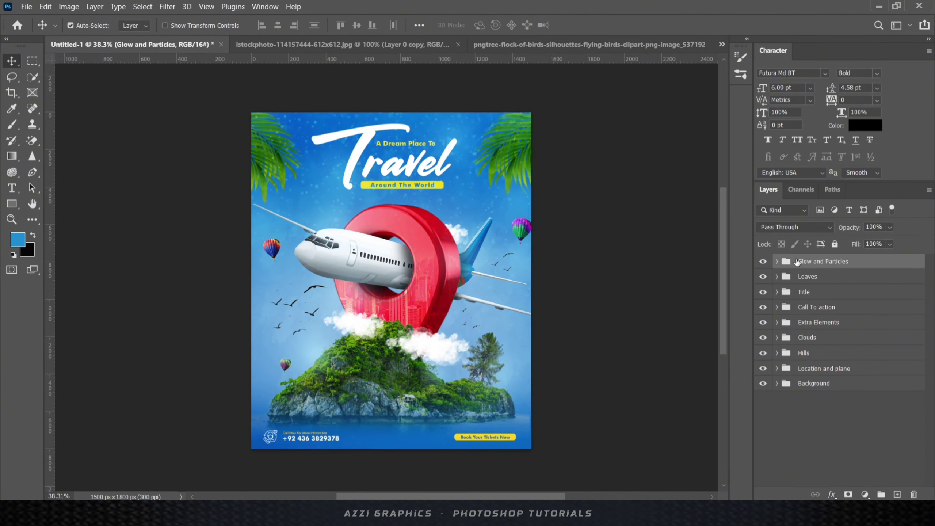
key(ctrl+shift+alt+e)
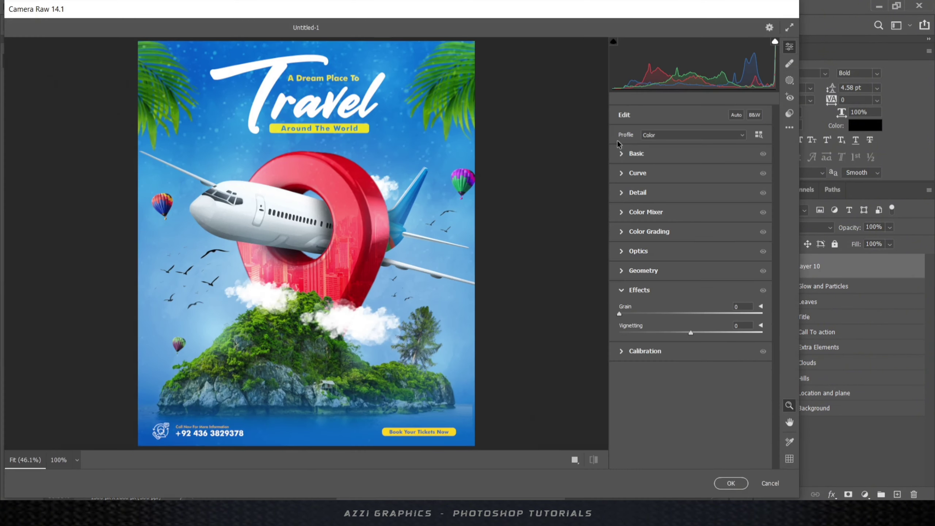
- Grade the Basic sliders: contrast +46, darker shadows, whites +24, blacks -14, texture +37, clarity, vibrance +29
drag(691, 231, 732, 245)
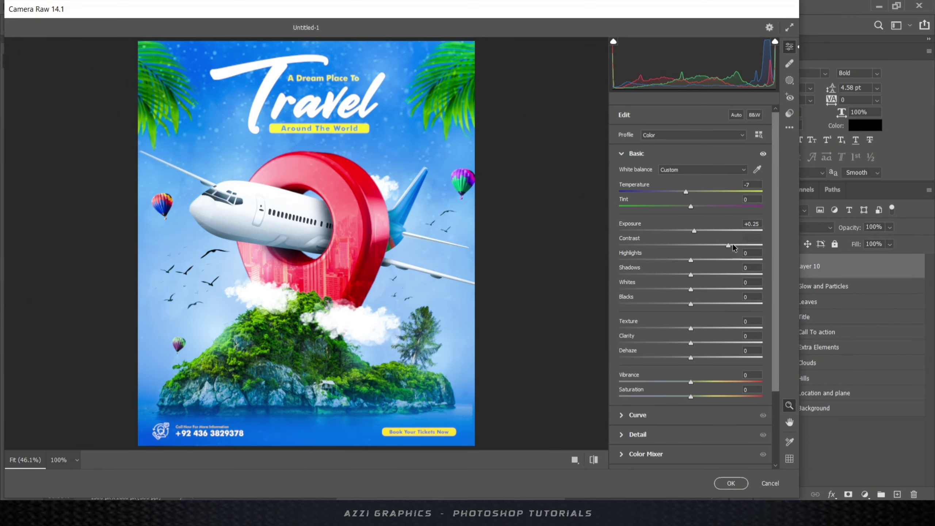
drag(691, 274, 651, 275)
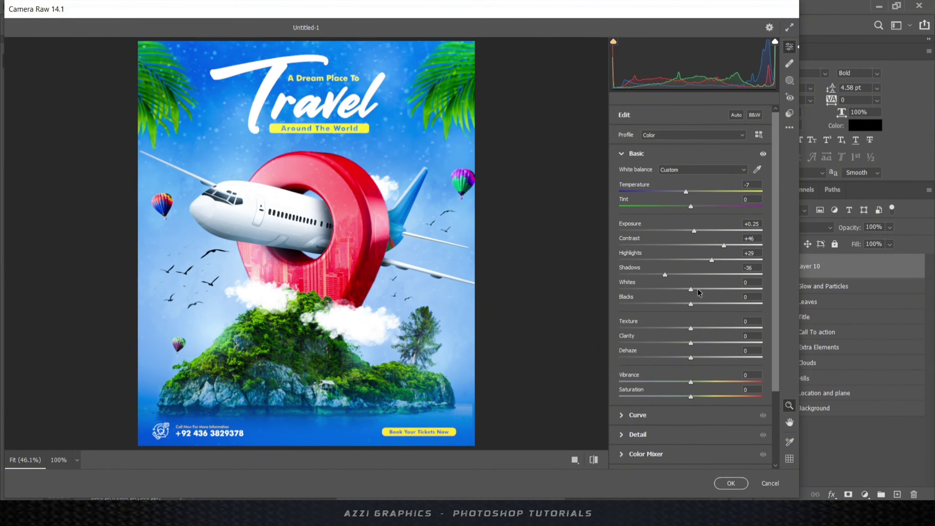
drag(726, 289, 708, 289)
drag(691, 304, 669, 304)
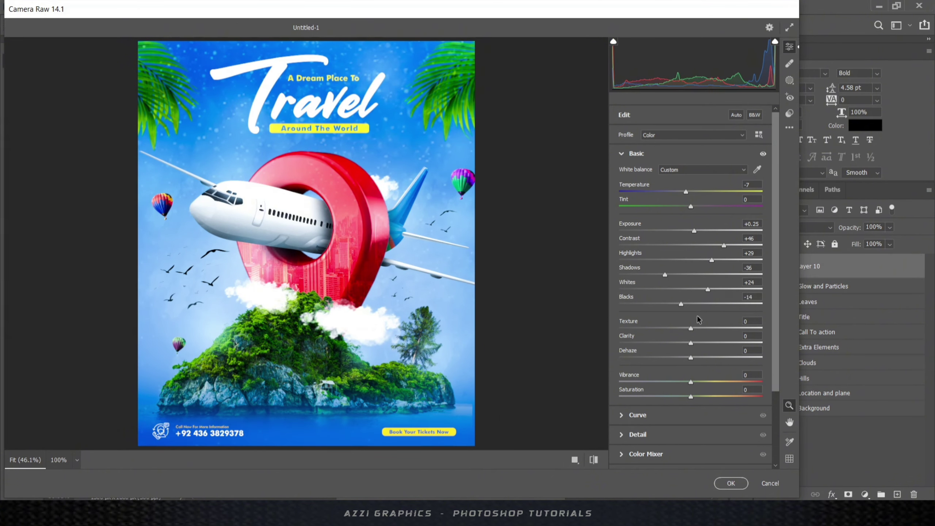
drag(720, 333, 718, 333)
drag(691, 343, 716, 343)
drag(697, 383, 712, 384)
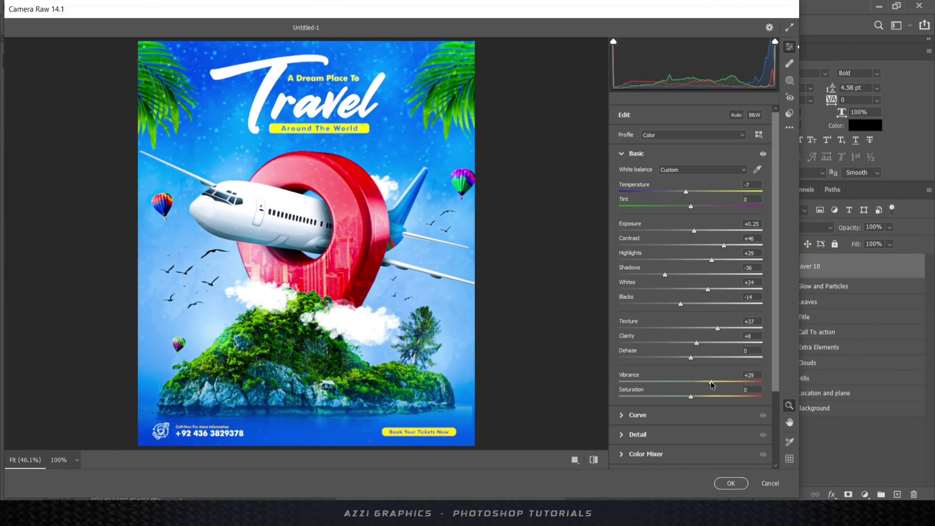
- Add grain and a -22 vignette in Effects, then apply the Camera Raw grade
click(622, 153)
click(628, 192)
click(638, 192)
click(641, 290)
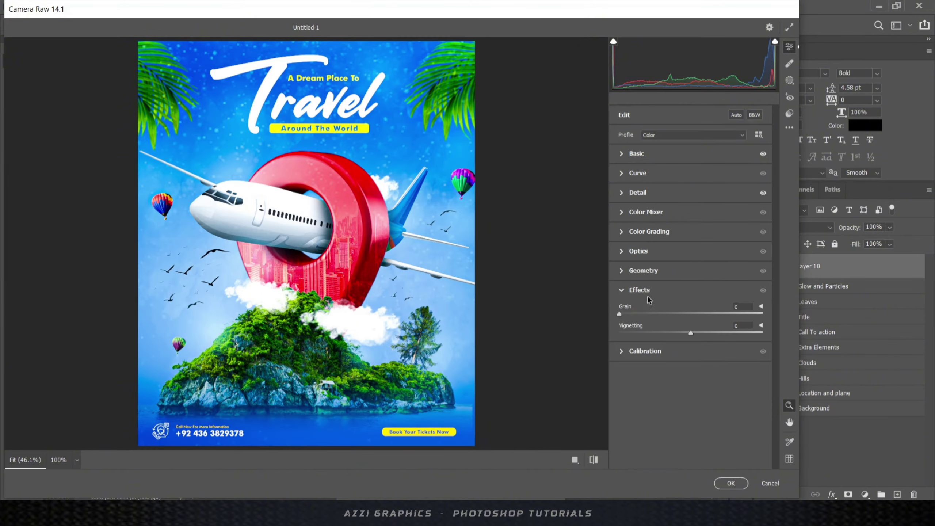
drag(684, 333, 674, 333)
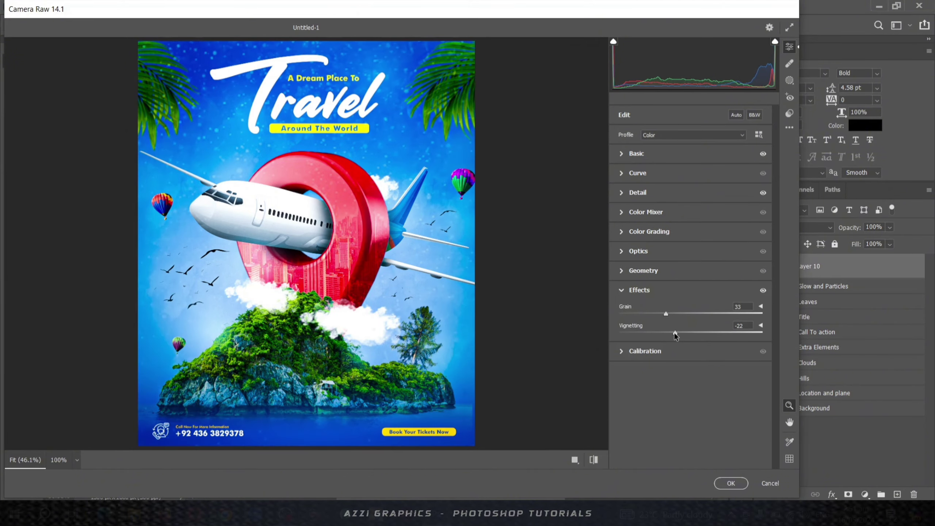
click(731, 484)
scroll(653, 334, up, 1)
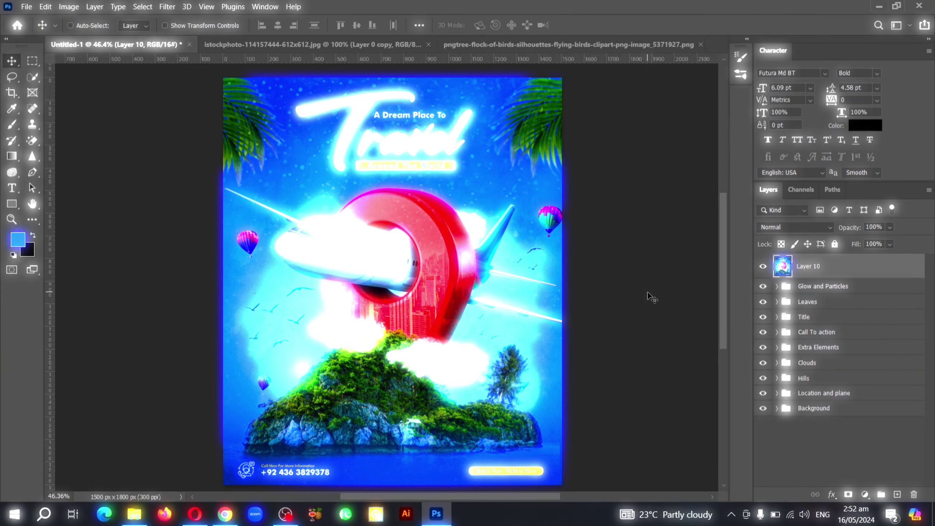